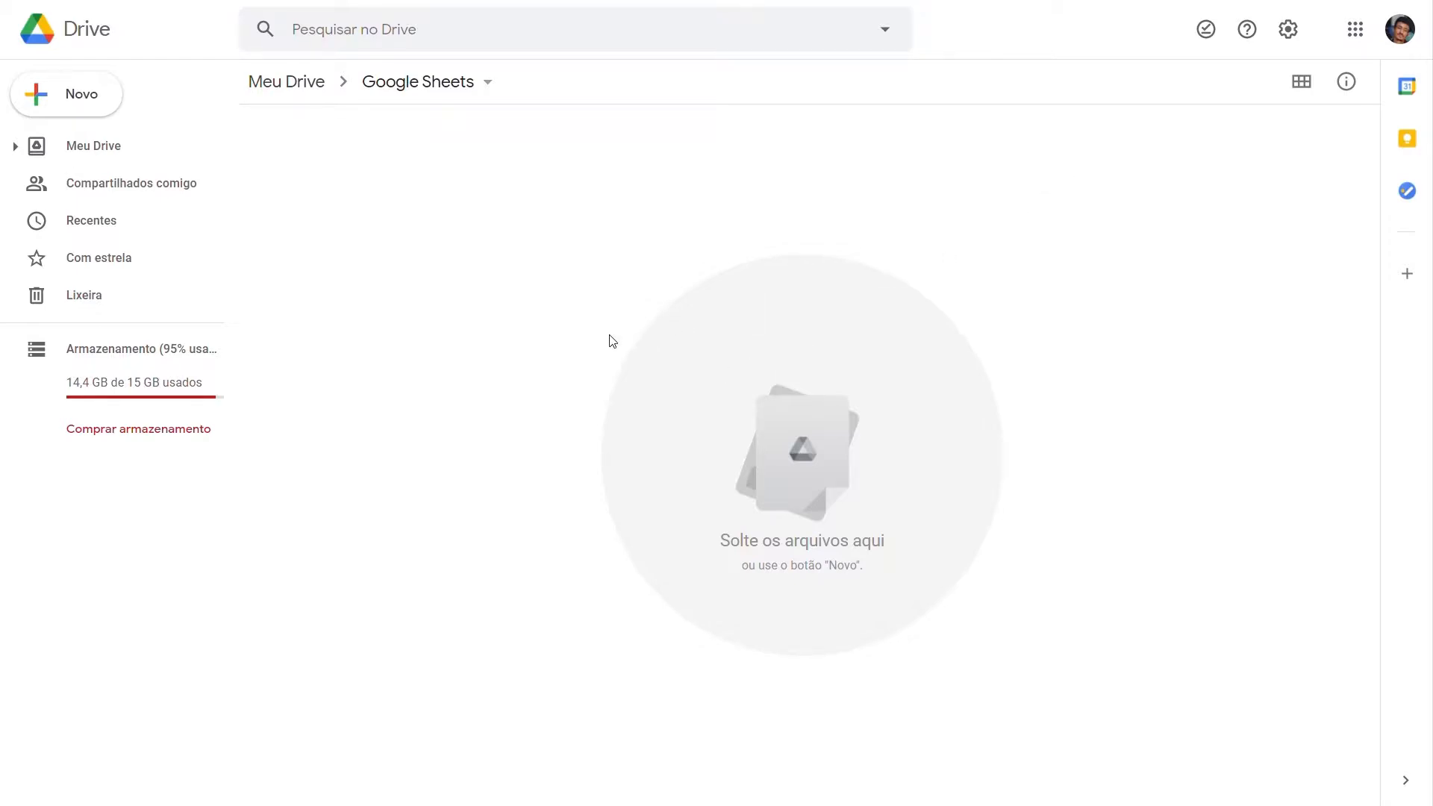
Step: Browse the spreadsheet templates offered in the Google Sheets template gallery
{"action": "left_click", "coordinate": [106, 112]}
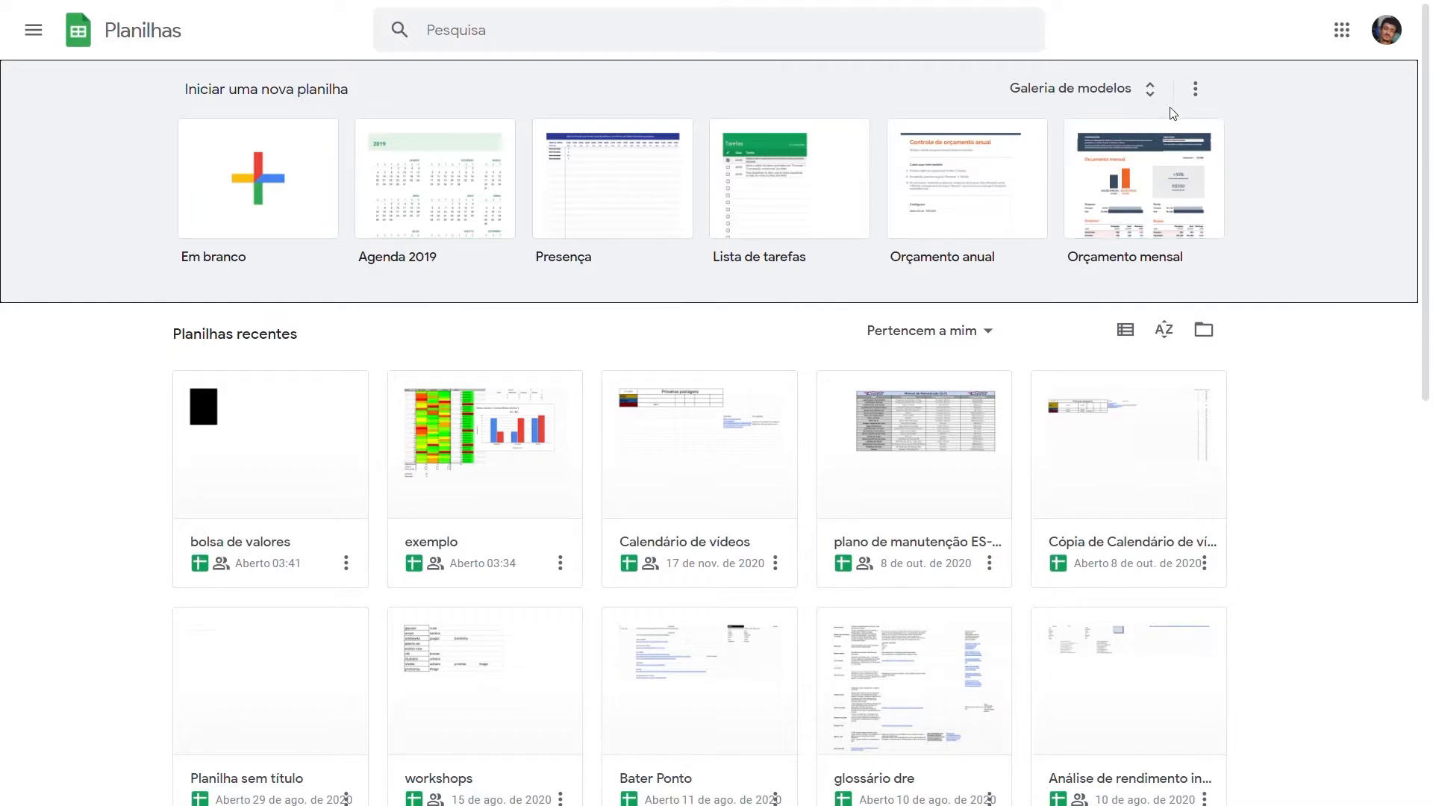
{"action": "left_click", "coordinate": [1150, 95]}
{"action": "scroll", "coordinate": [772, 344], "scroll_direction": "down", "scroll_amount": 7}
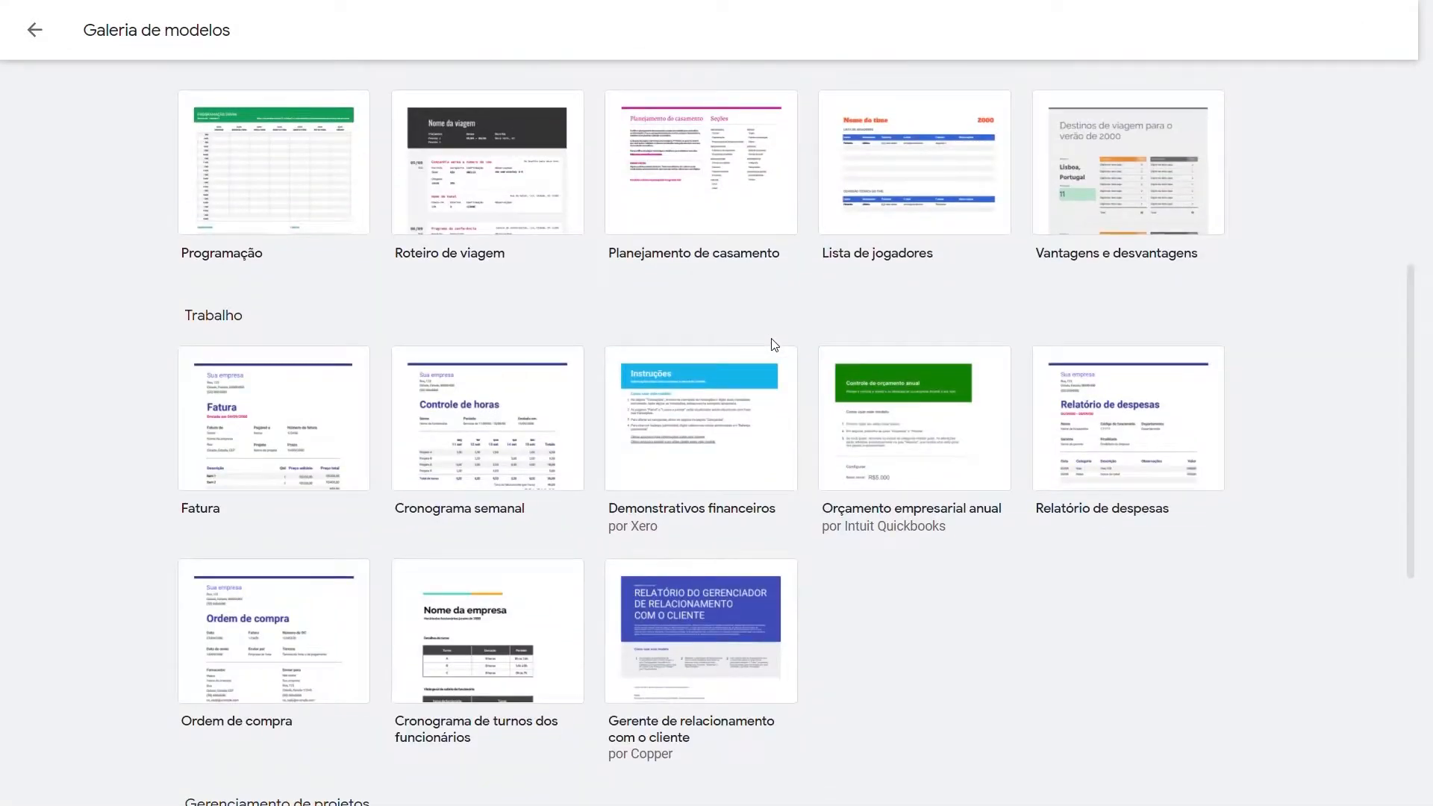
{"action": "scroll", "coordinate": [394, 314], "scroll_direction": "up", "scroll_amount": 8}
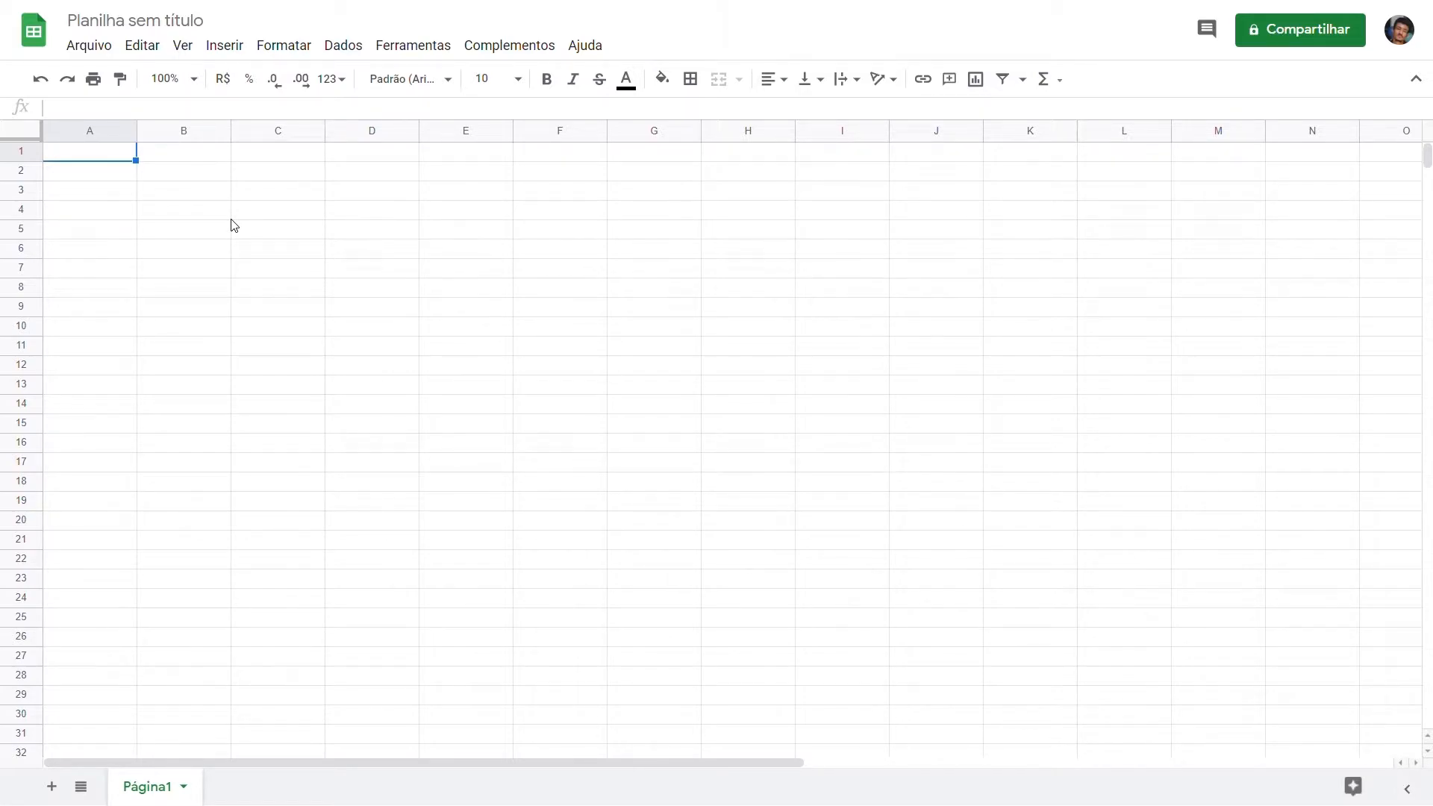
Step: Rename the untitled blank spreadsheet as Workshop GS 1
{"action": "left_click", "coordinate": [146, 24]}
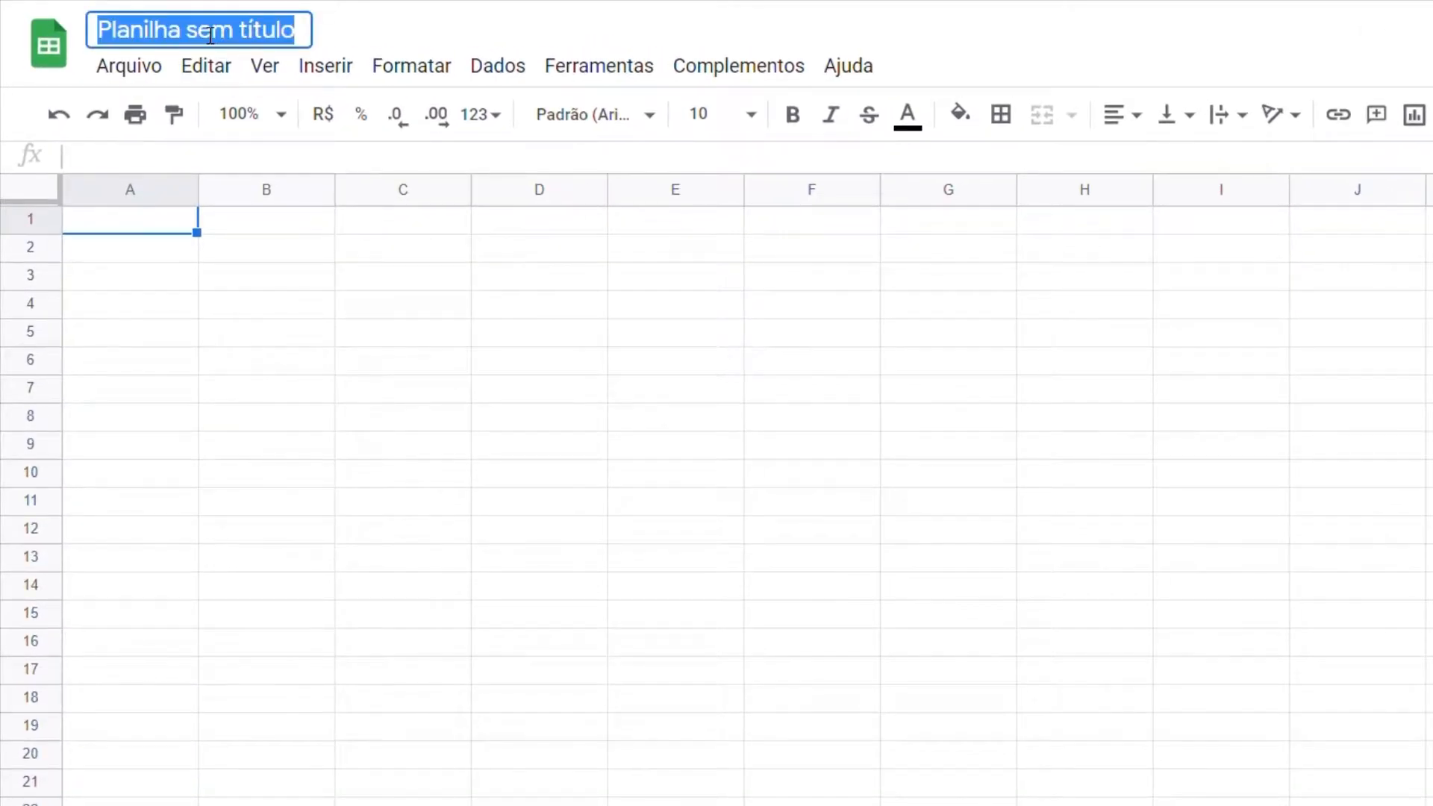
{"action": "type", "text": "Workshop GS 1"}
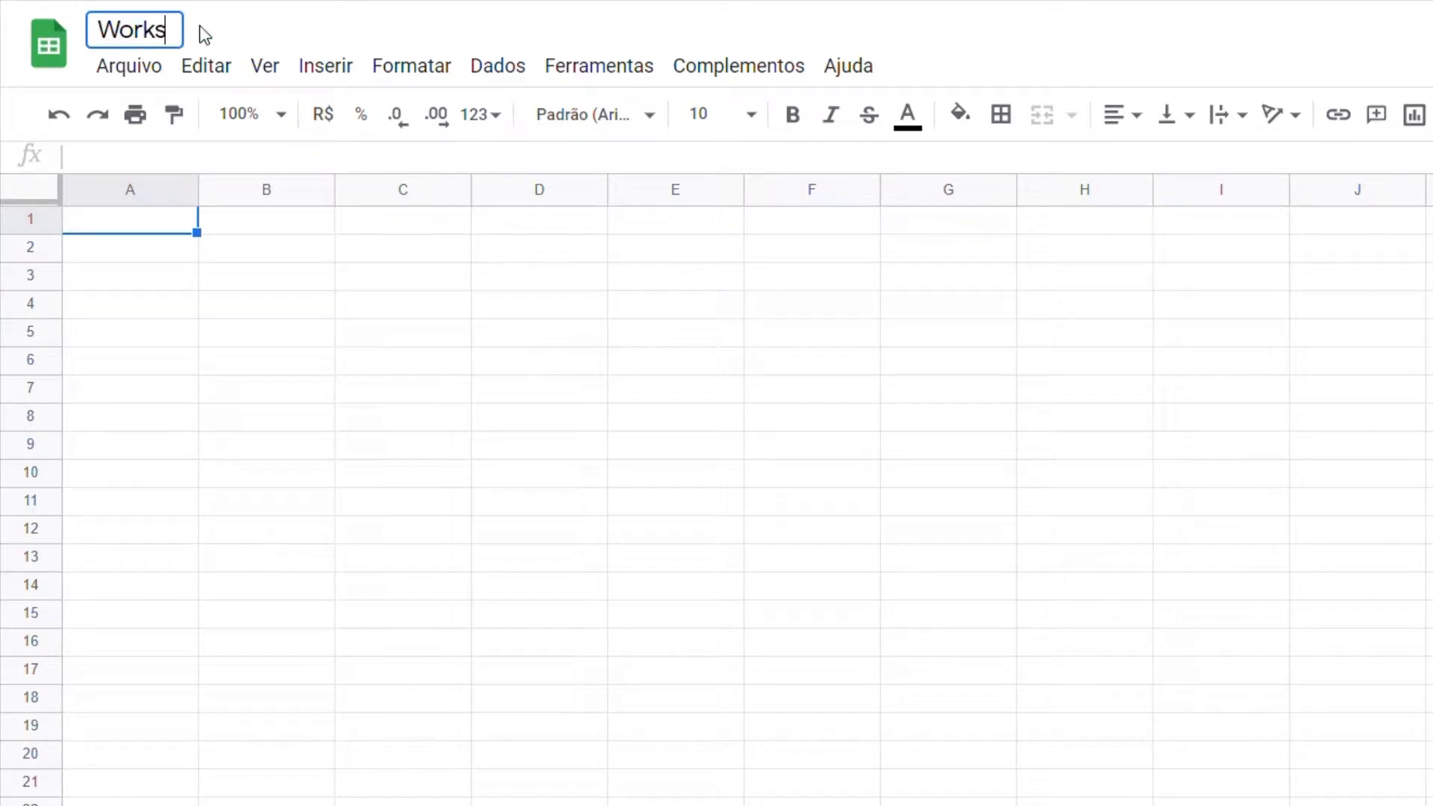
{"action": "key", "text": "Return"}
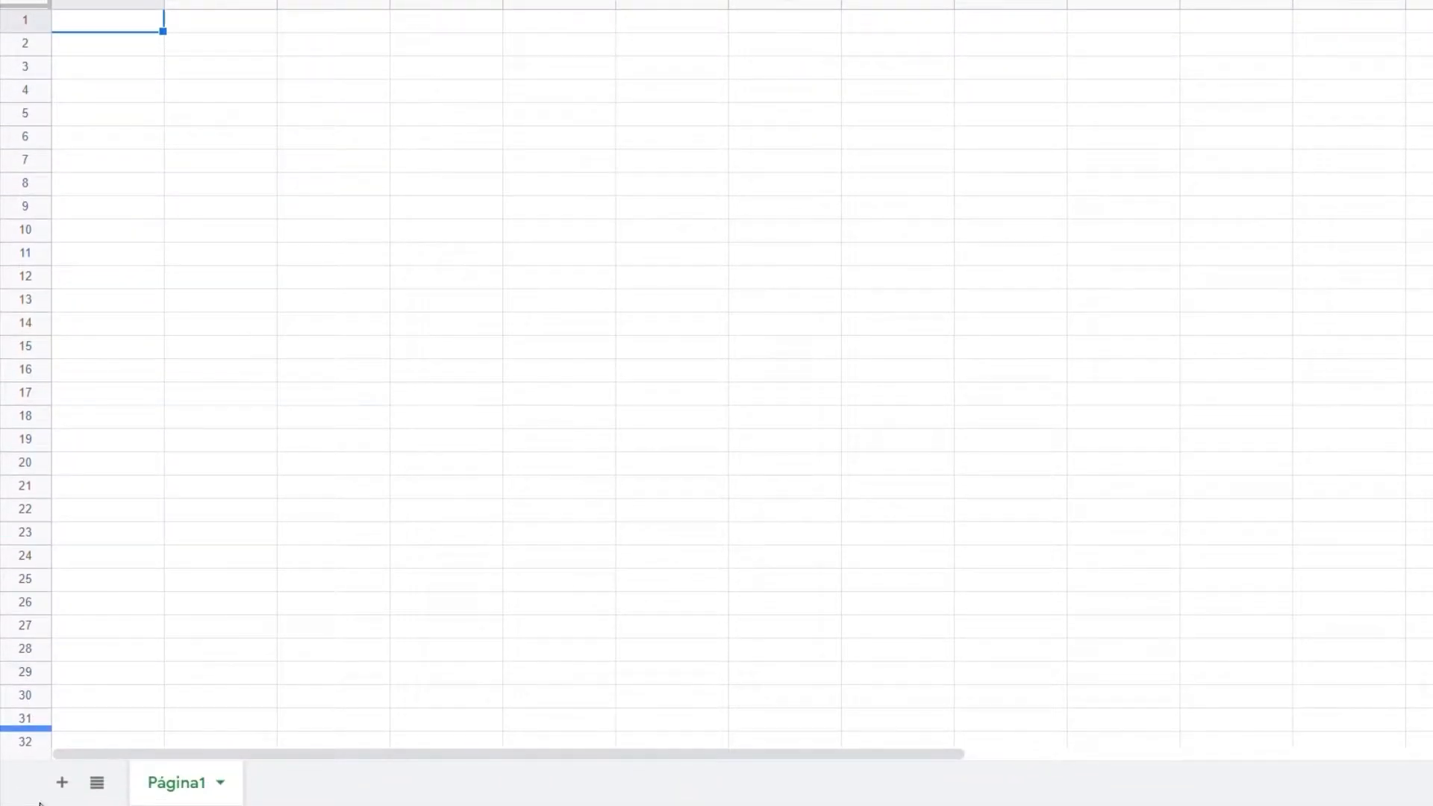
Step: Add a second sheet to the spreadsheet and switch back to Página1 using the list of sheets
{"action": "left_click", "coordinate": [75, 783]}
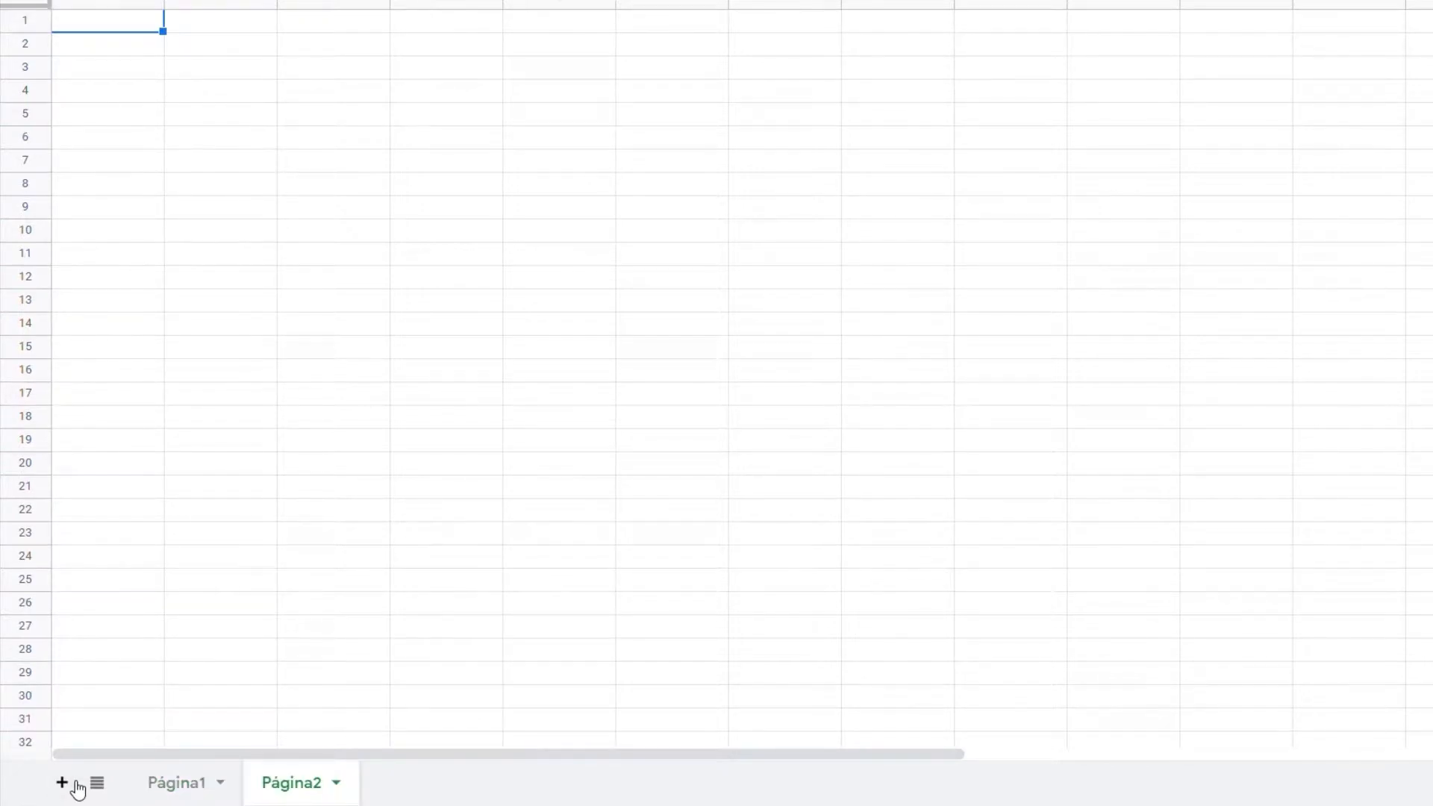
{"action": "left_click", "coordinate": [98, 783]}
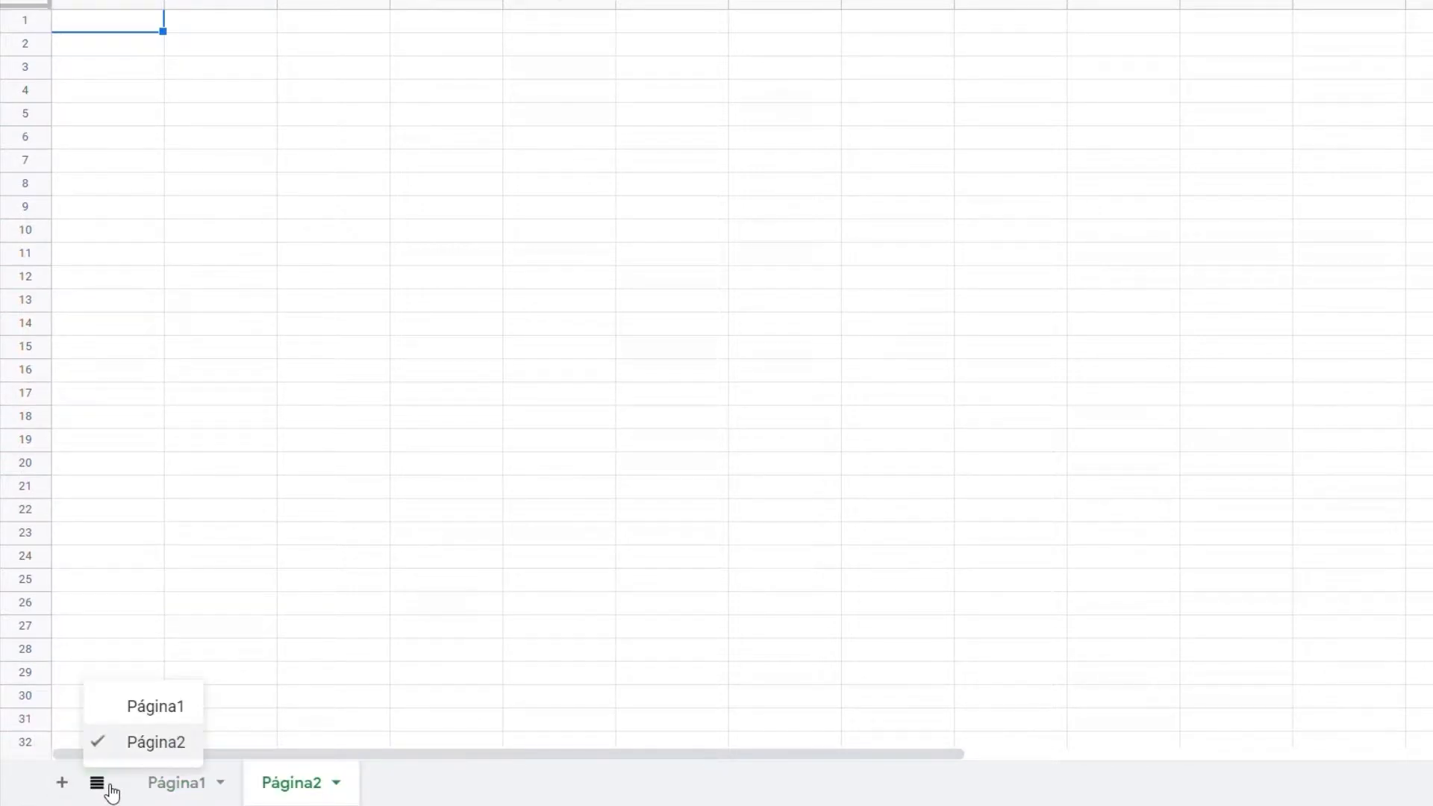
{"action": "left_click", "coordinate": [154, 708]}
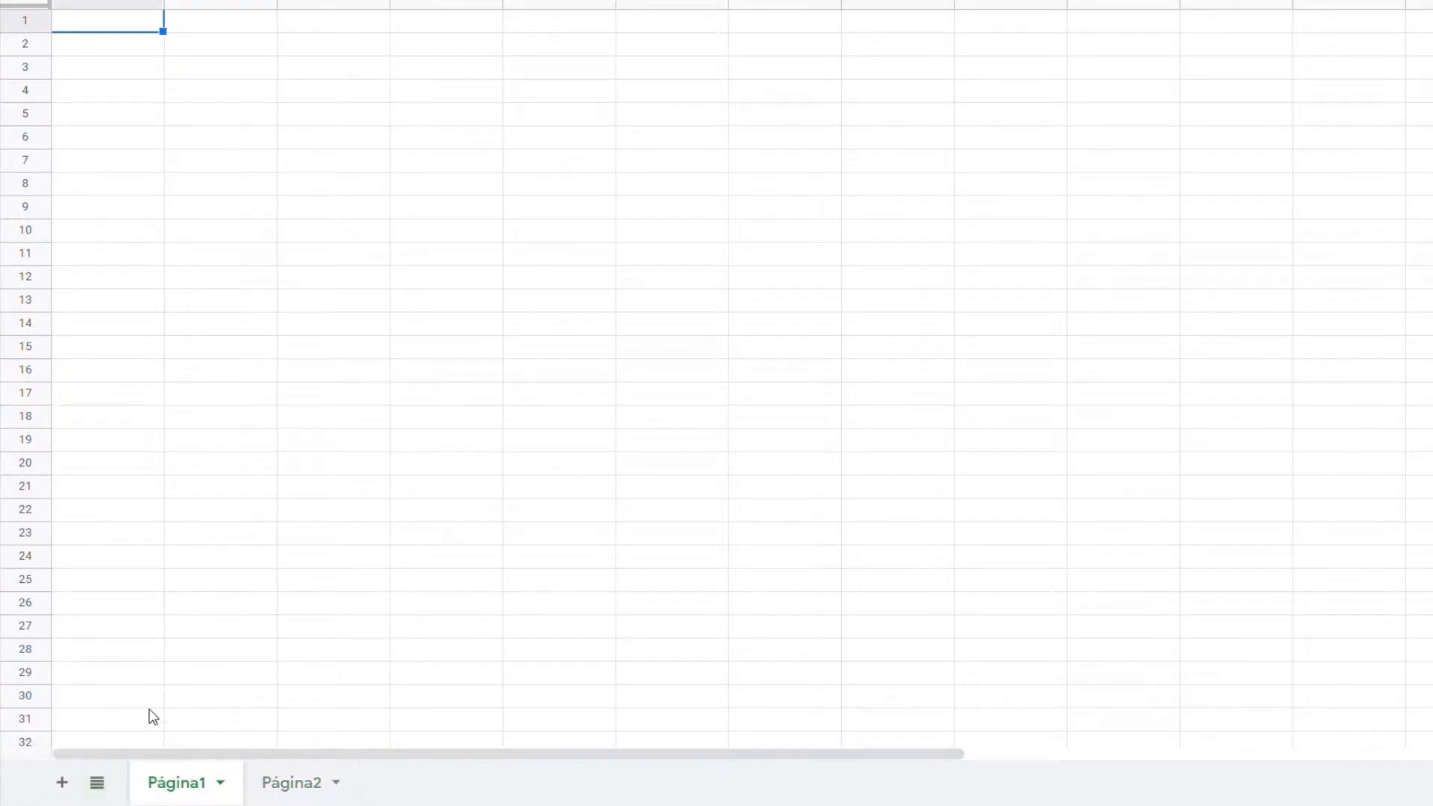
{"action": "left_click", "coordinate": [221, 783]}
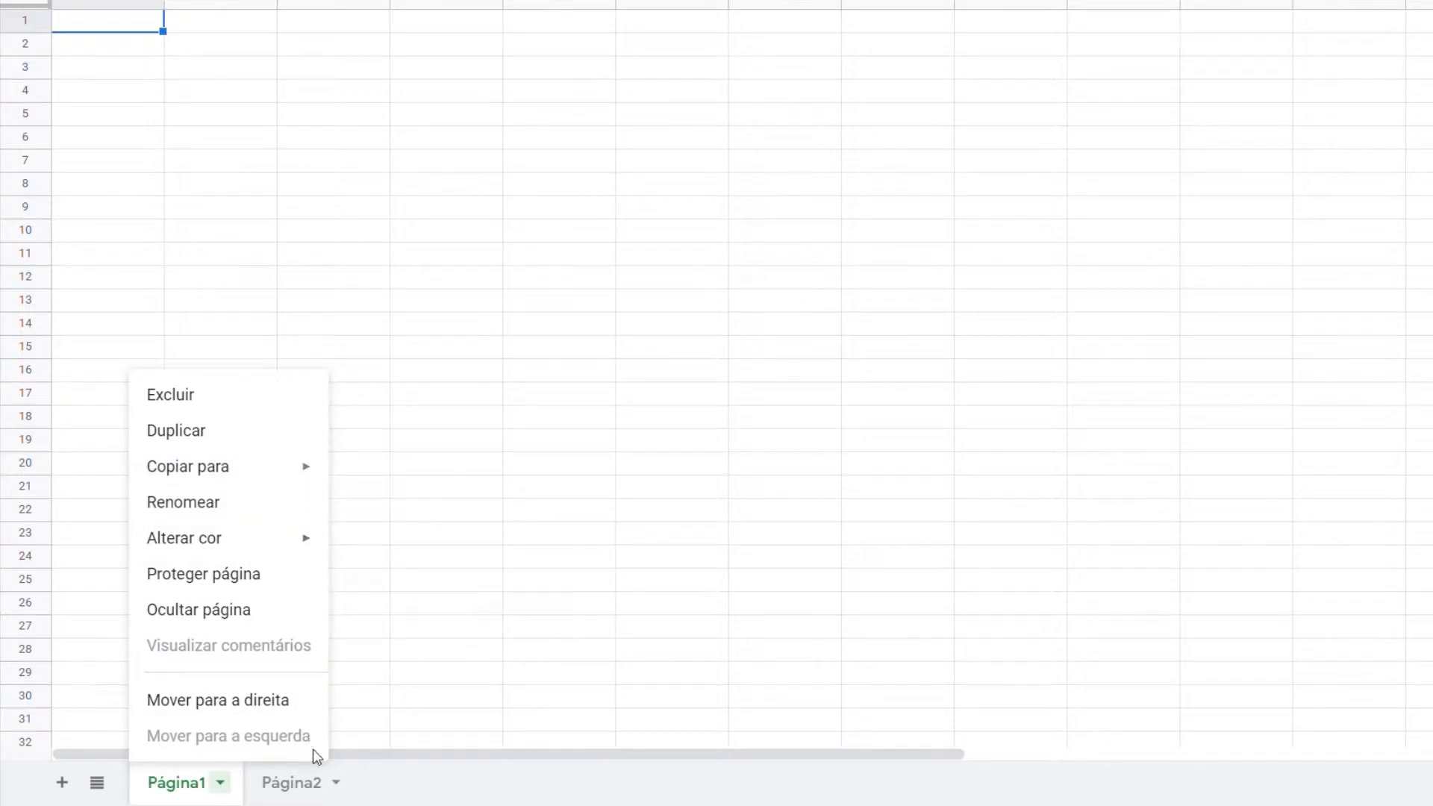
{"action": "left_click", "coordinate": [366, 791]}
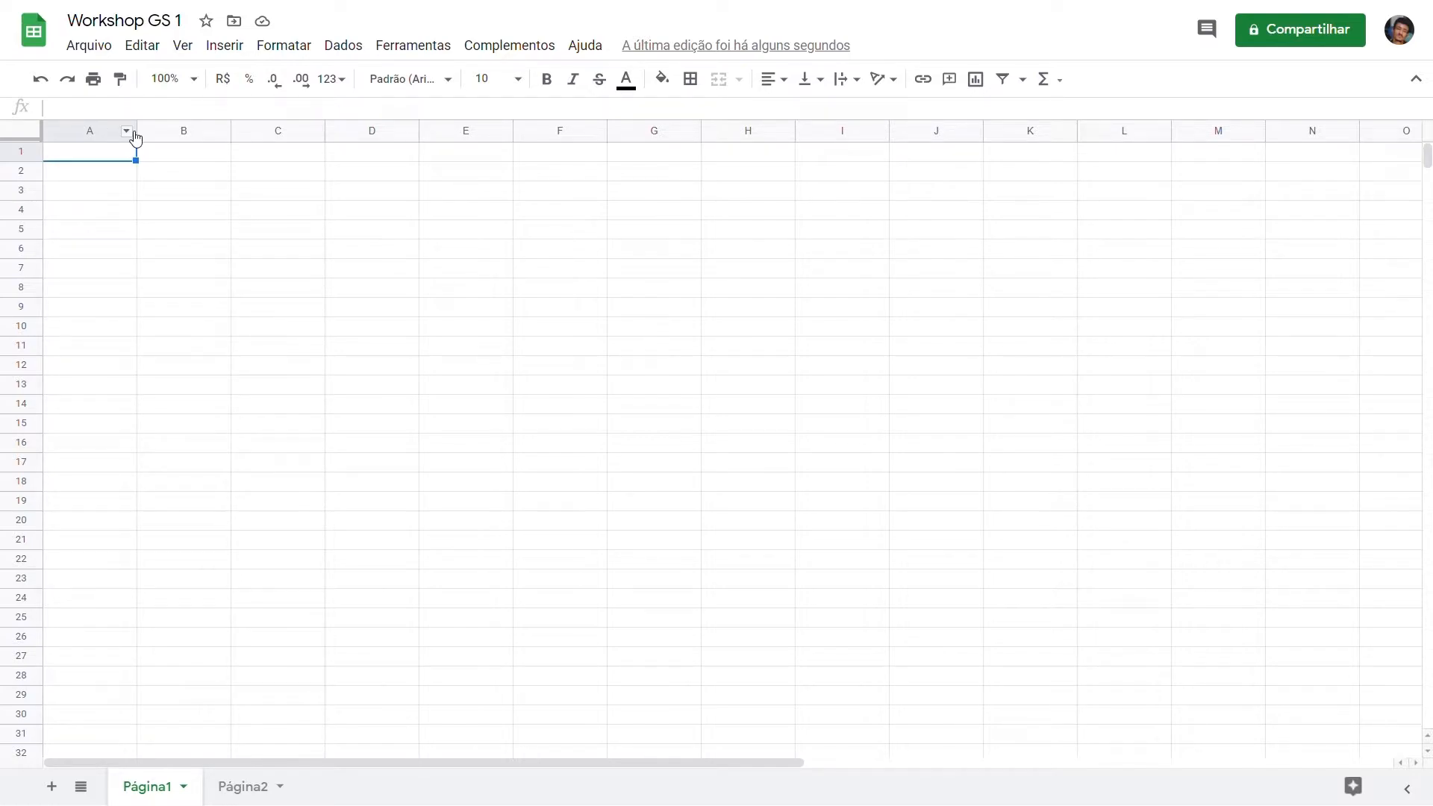
Step: Try widening column A and increasing the height of row 1, and undo both size changes
{"action": "left_click_drag", "start_coordinate": [142, 130], "coordinate": [219, 153]}
{"action": "left_click_drag", "start_coordinate": [28, 168], "coordinate": [25, 255]}
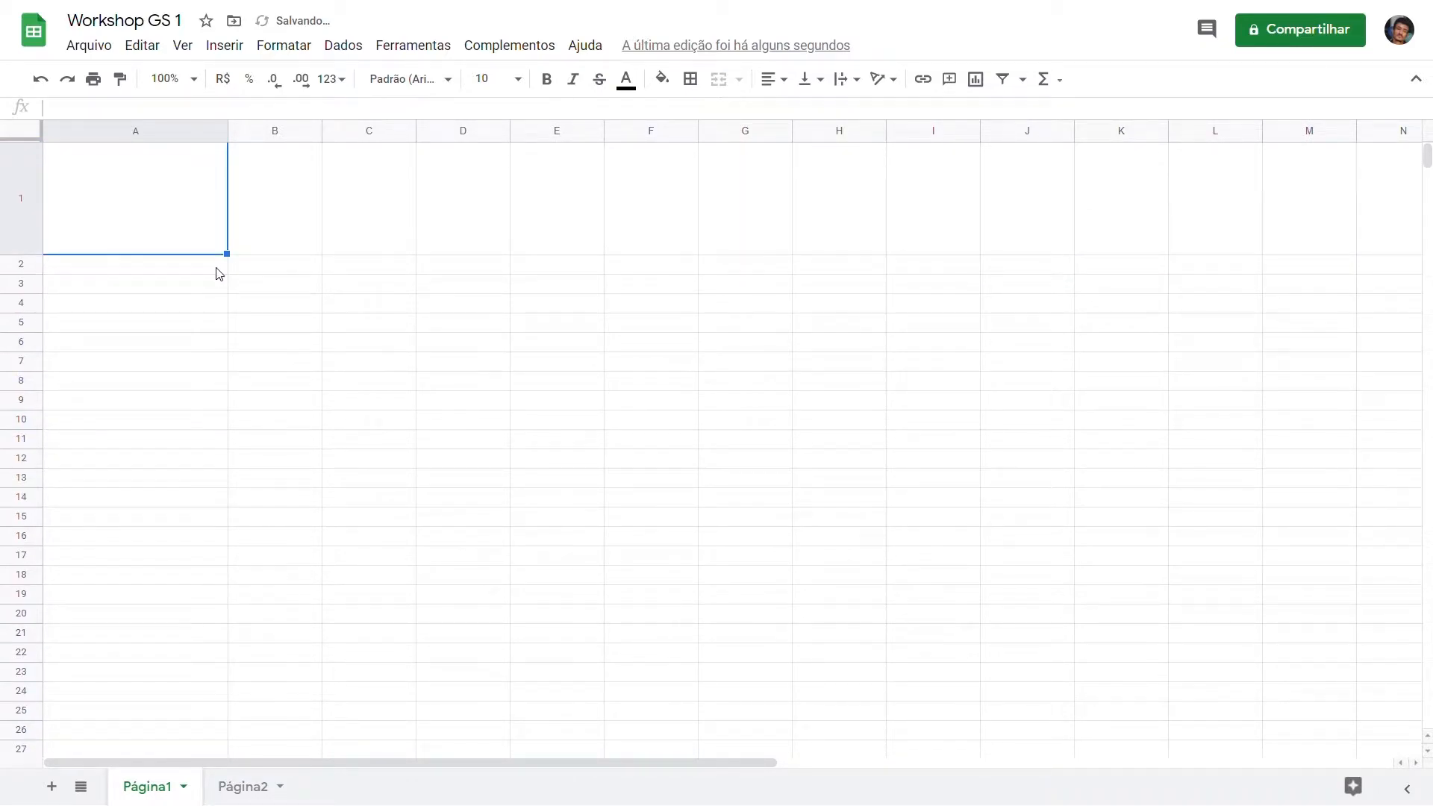
{"action": "key", "text": "ctrl+z"}
{"action": "key", "text": "ctrl+z"}
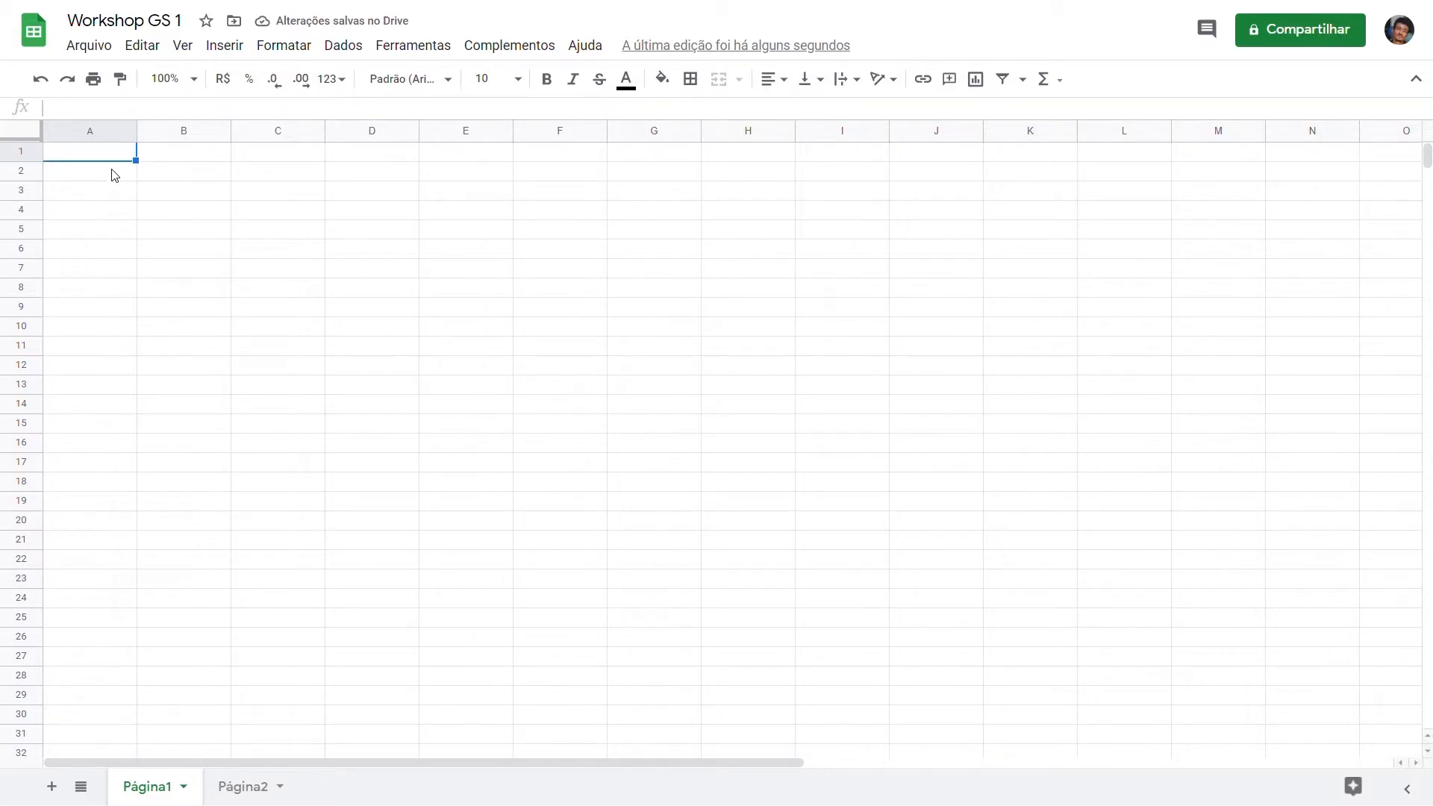
Step: Examine the options available for row 1 and column D, including the paste special variants
{"action": "left_click", "coordinate": [22, 154]}
{"action": "right_click", "coordinate": [23, 157]}
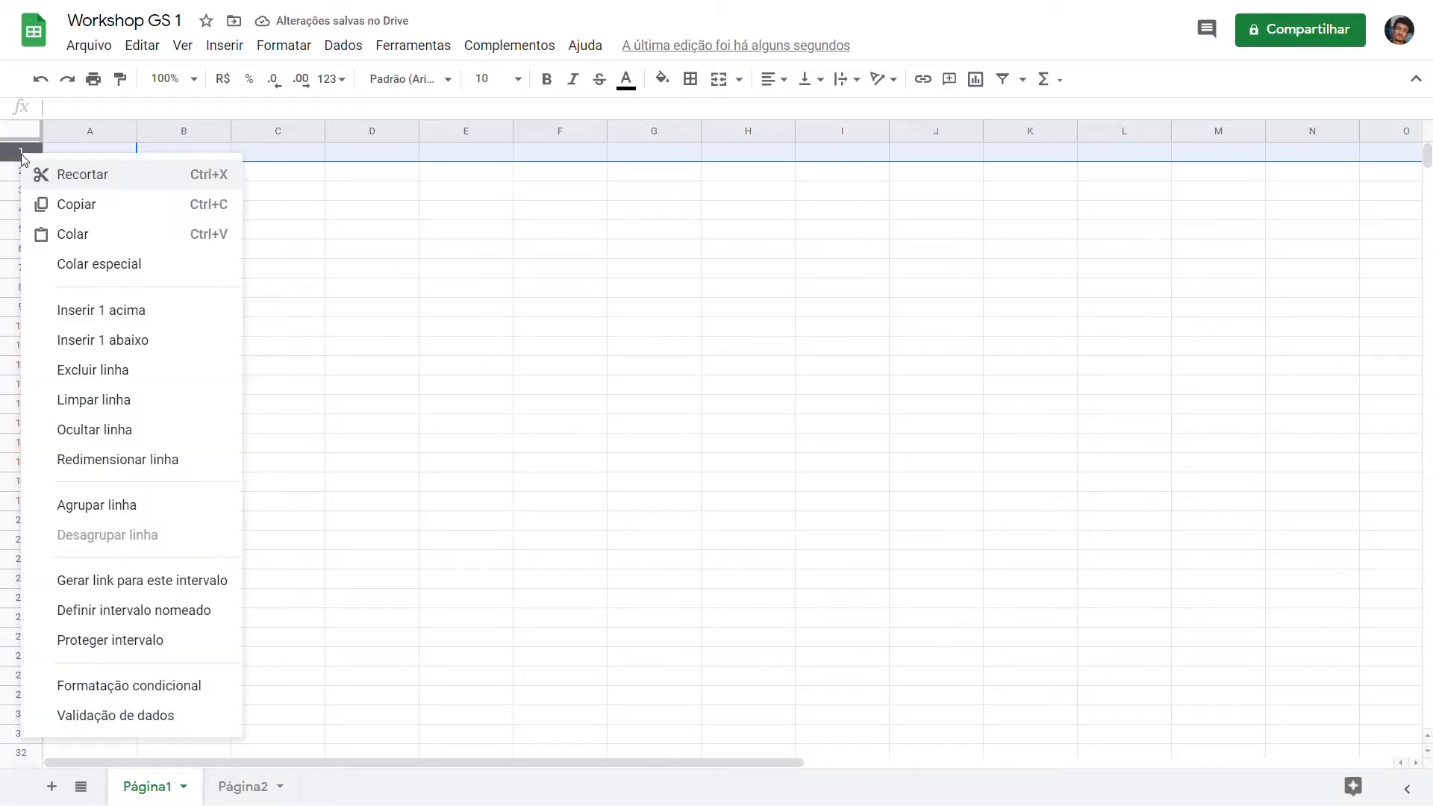
{"action": "right_click", "coordinate": [365, 133]}
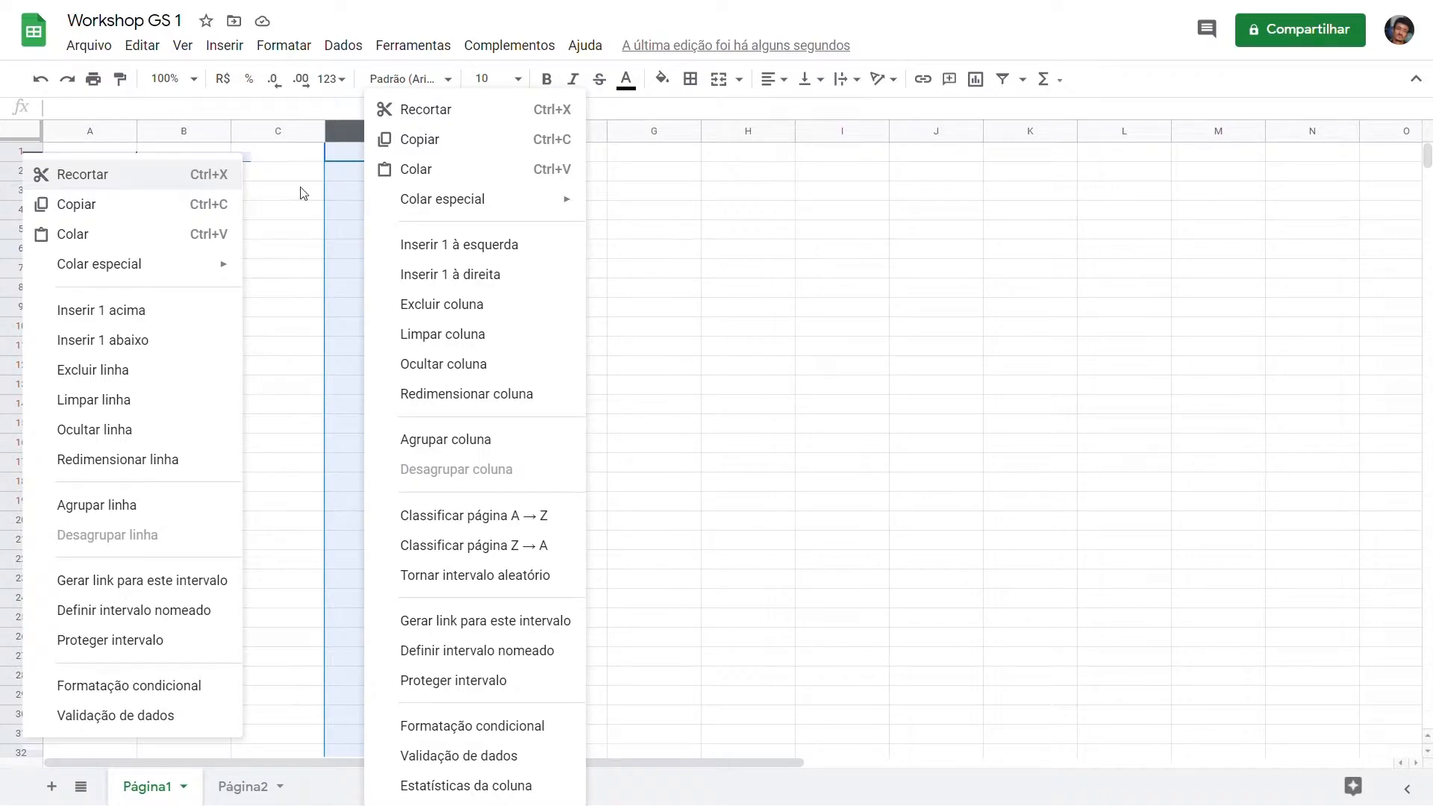
{"action": "mouse_move", "coordinate": [526, 200]}
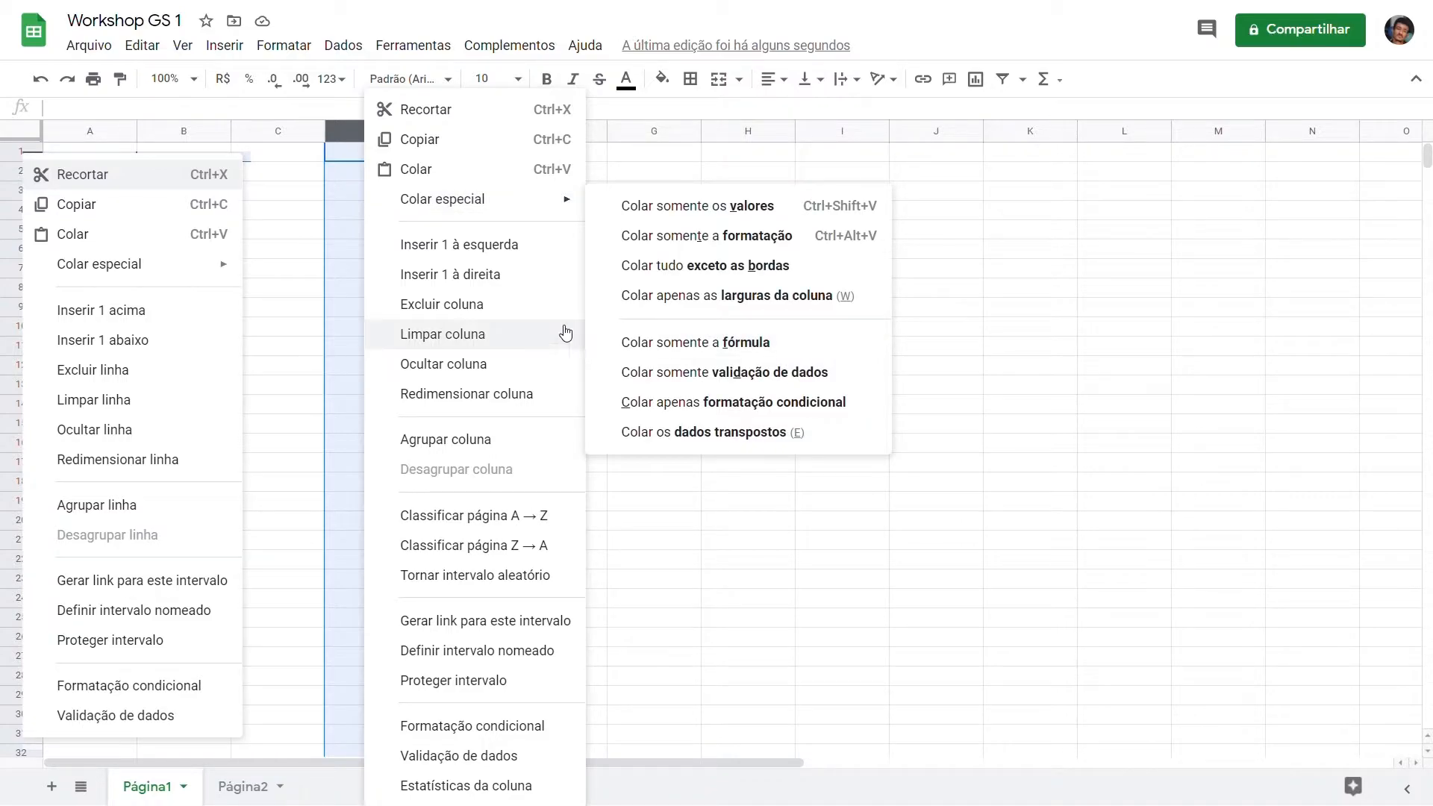
{"action": "left_click", "coordinate": [288, 174]}
{"action": "left_click", "coordinate": [101, 155]}
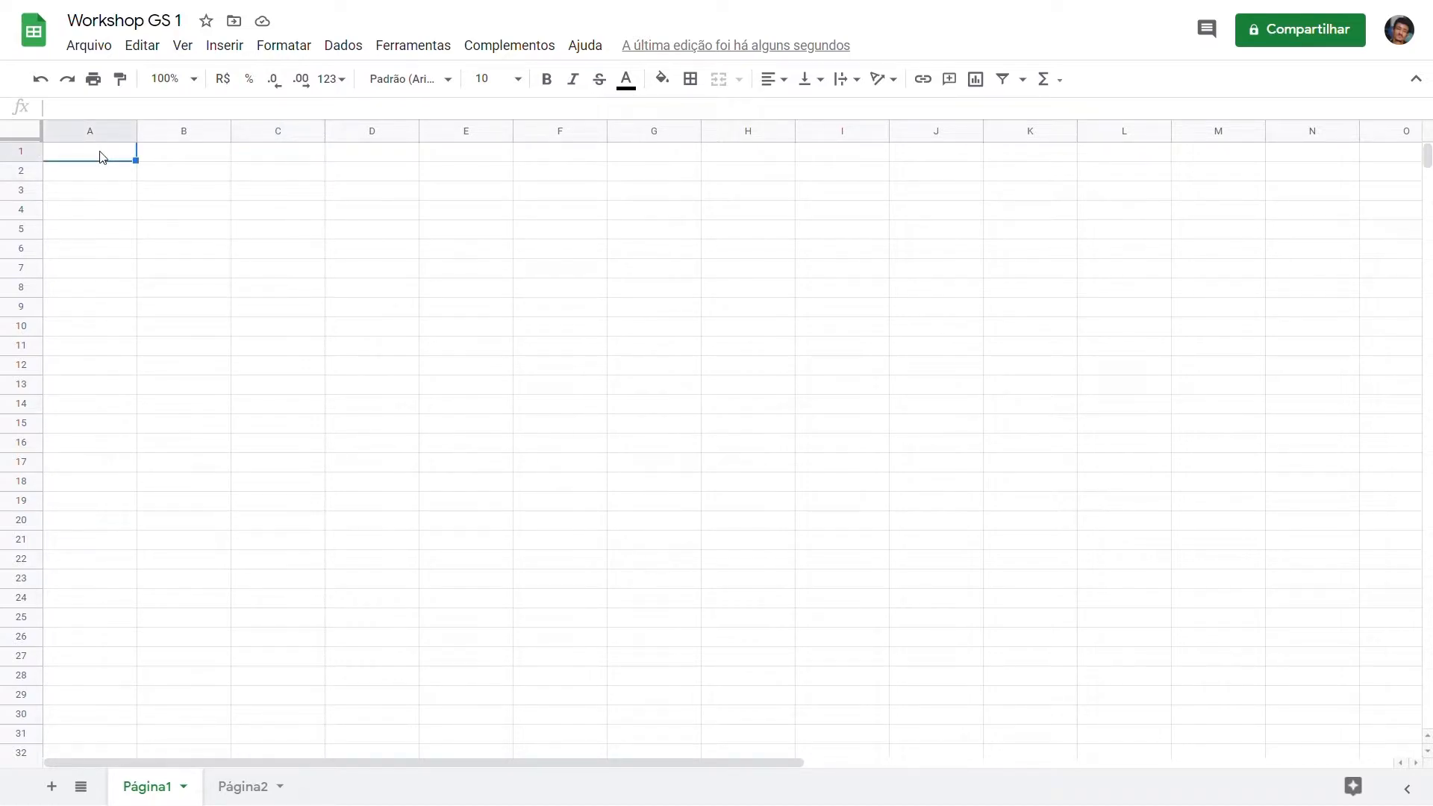
{"action": "left_click", "coordinate": [246, 250]}
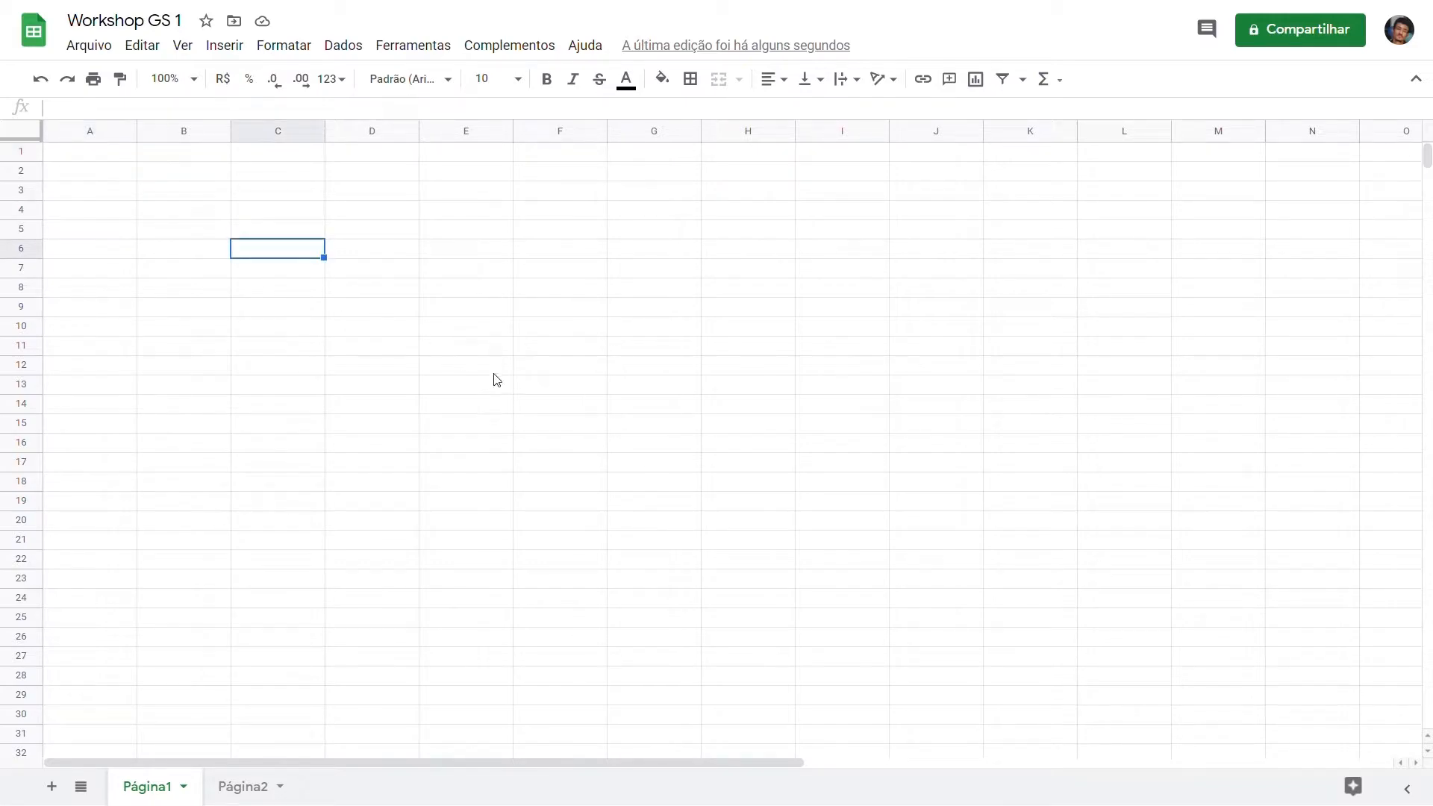
{"action": "left_click", "coordinate": [557, 401]}
Step: Enter the labels Valor 1 in cell A1 and Valor 2 in cell A2
{"action": "left_click", "coordinate": [55, 157]}
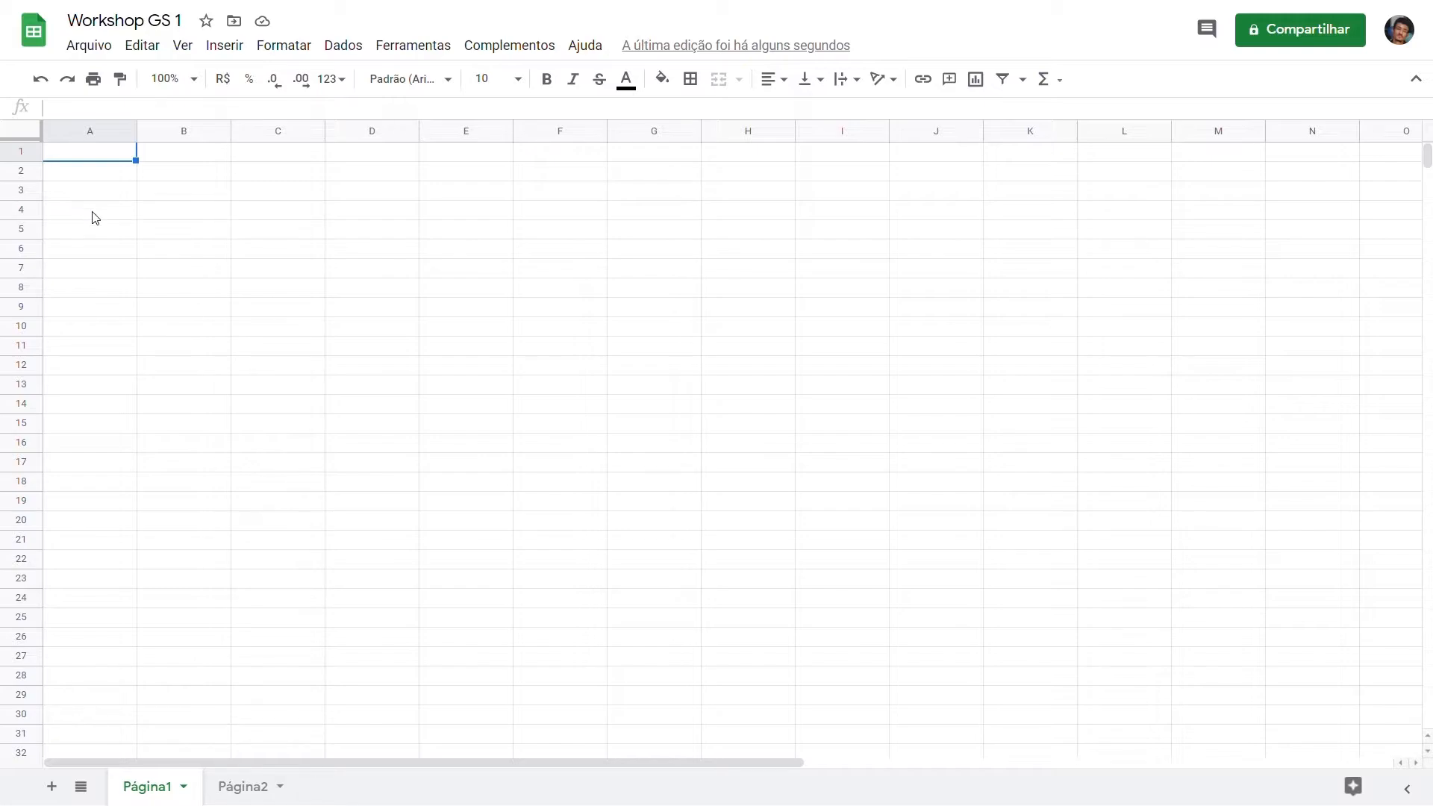
{"action": "type", "text": "Valor 1"}
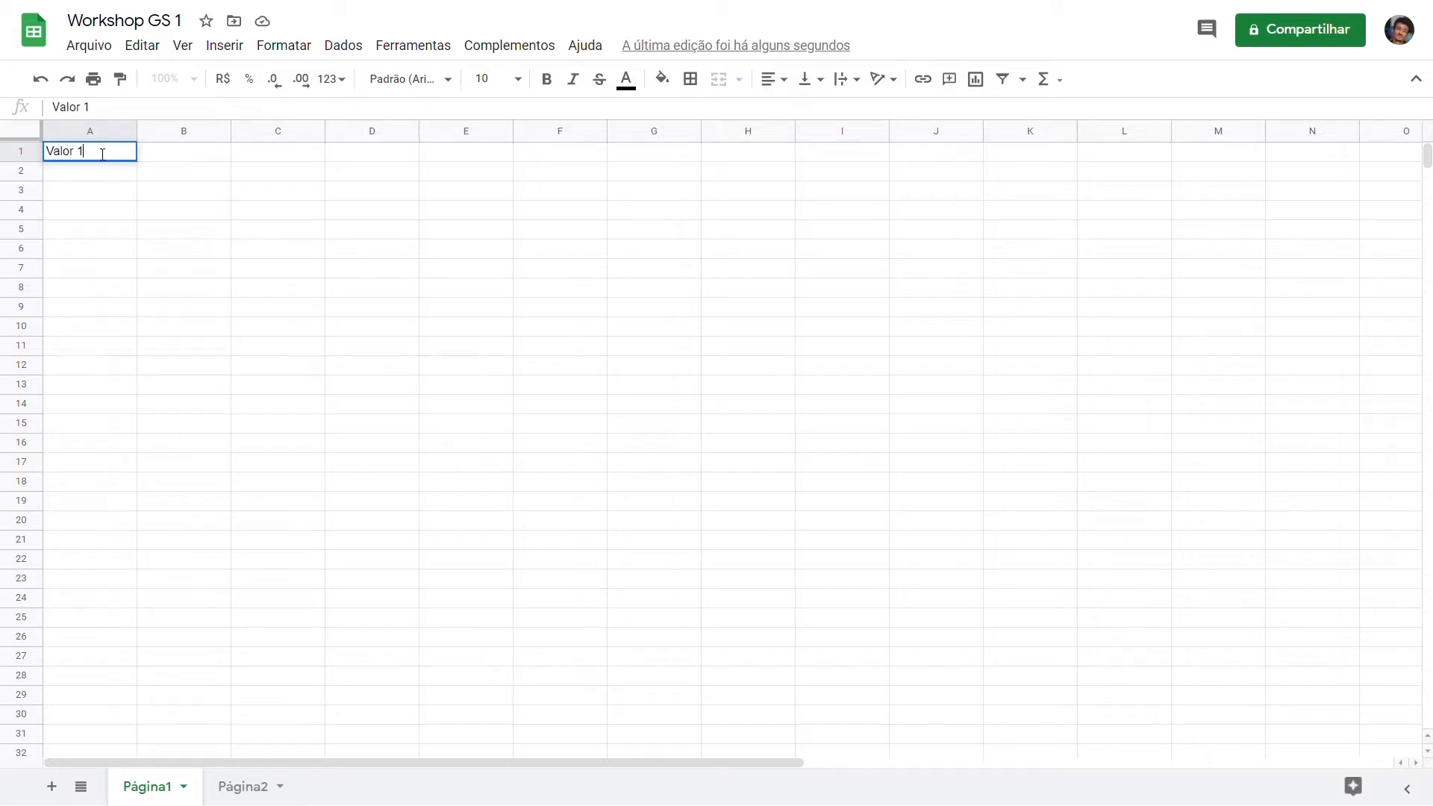
{"action": "key", "text": "Return"}
{"action": "double_click", "coordinate": [100, 181]}
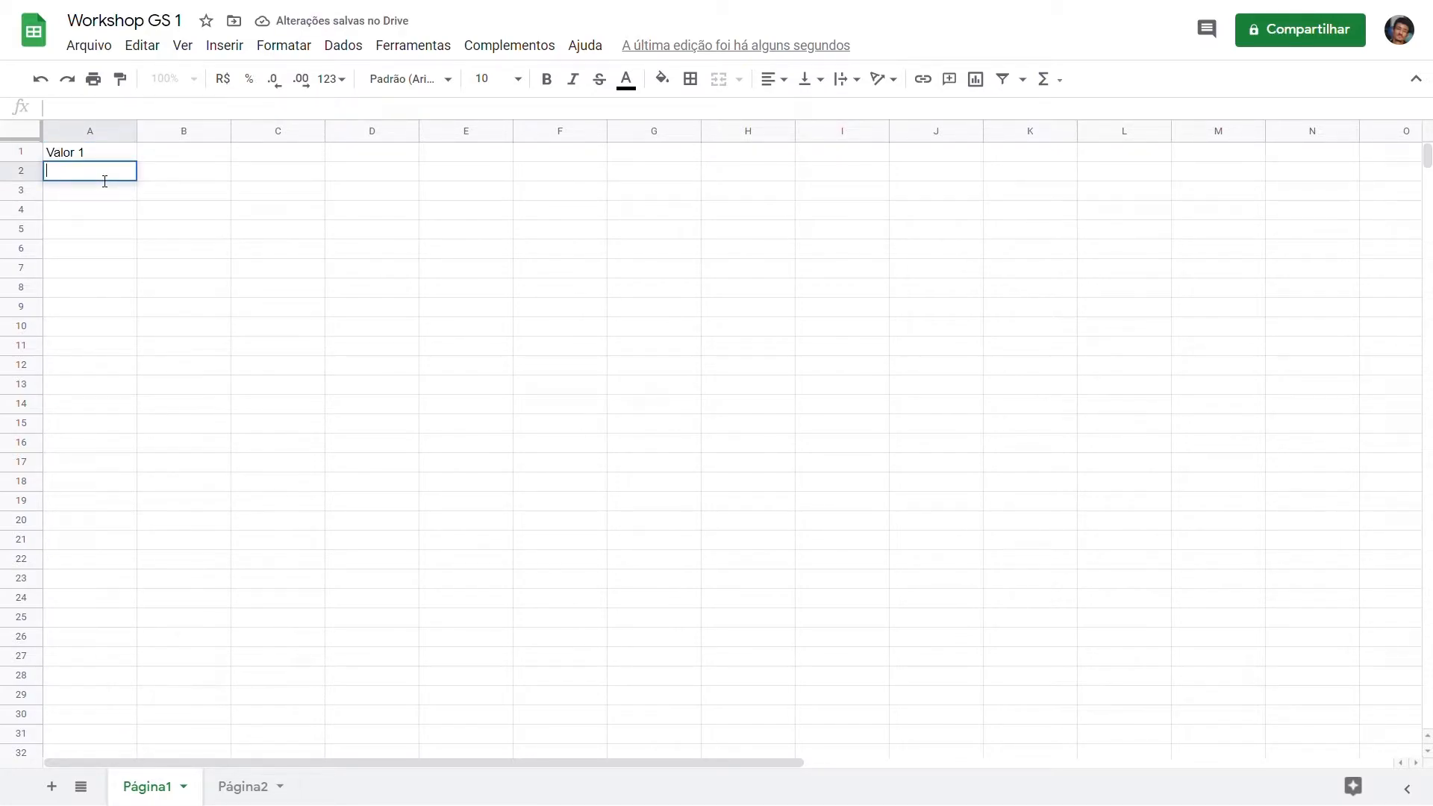
{"action": "type", "text": "Valor "}
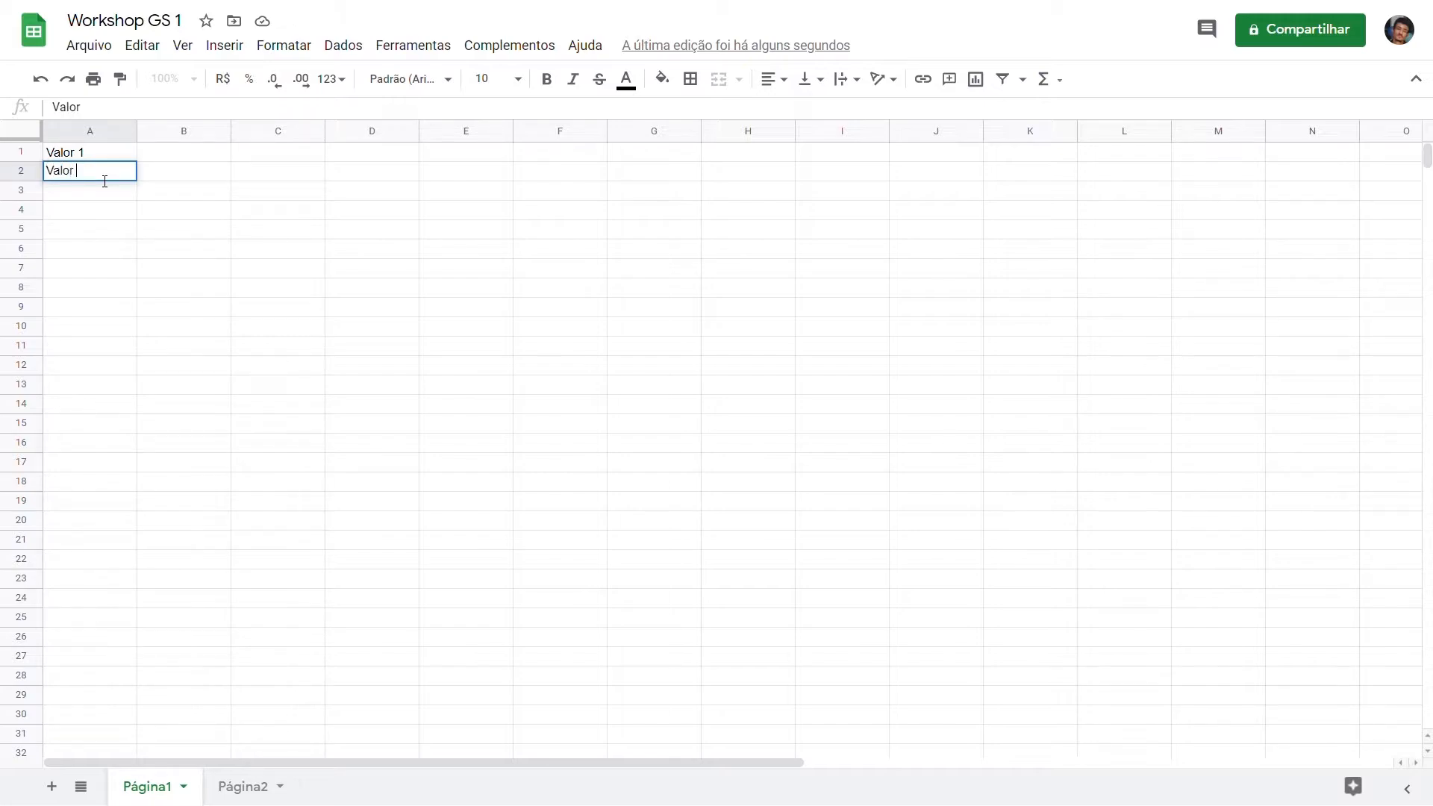
{"action": "type", "text": "2"}
{"action": "key", "text": "Return"}
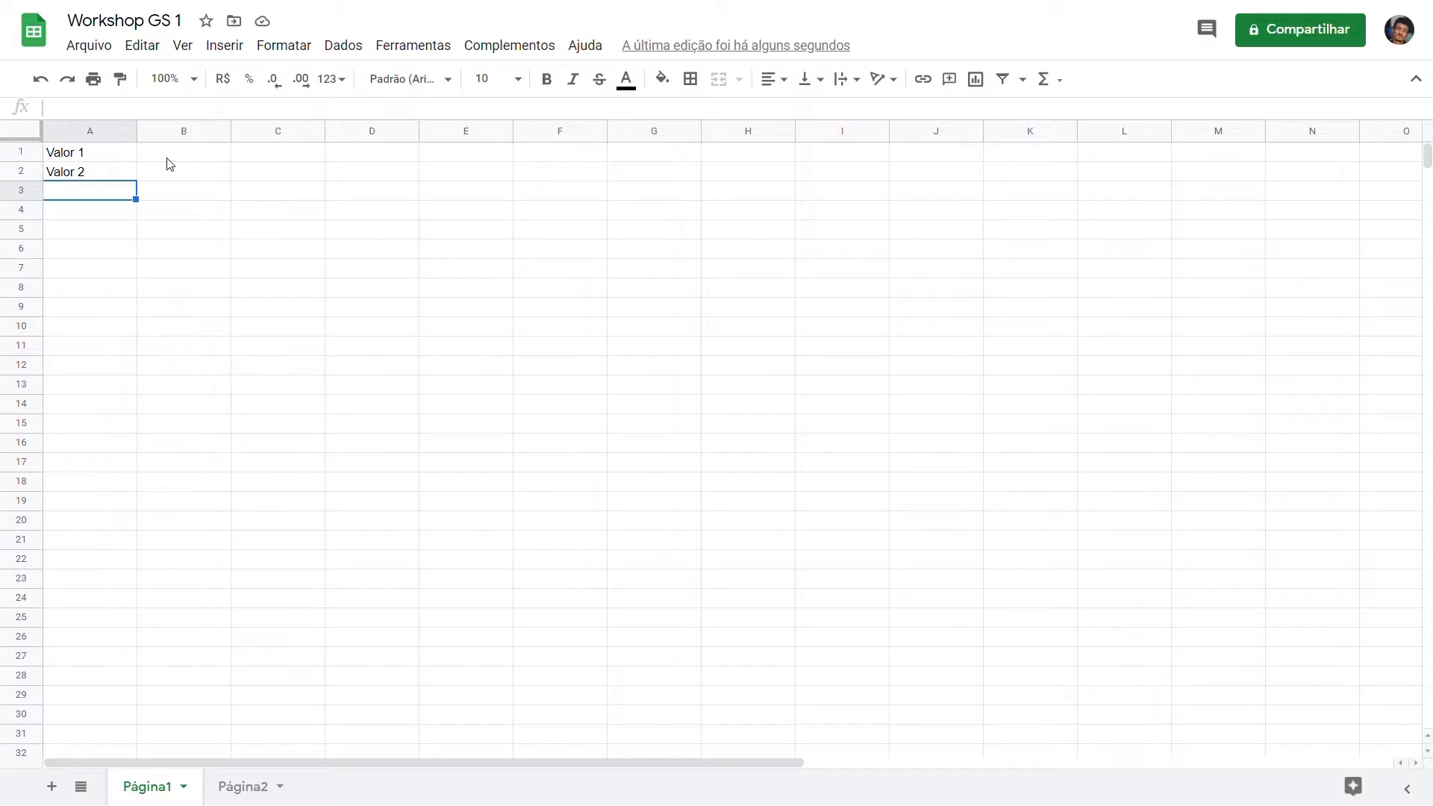
Step: Enter the number 1 in cell B1 and the number 2 in cell B2
{"action": "left_click", "coordinate": [170, 160]}
{"action": "type", "text": "1"}
{"action": "key", "text": "Return"}
{"action": "type", "text": "2"}
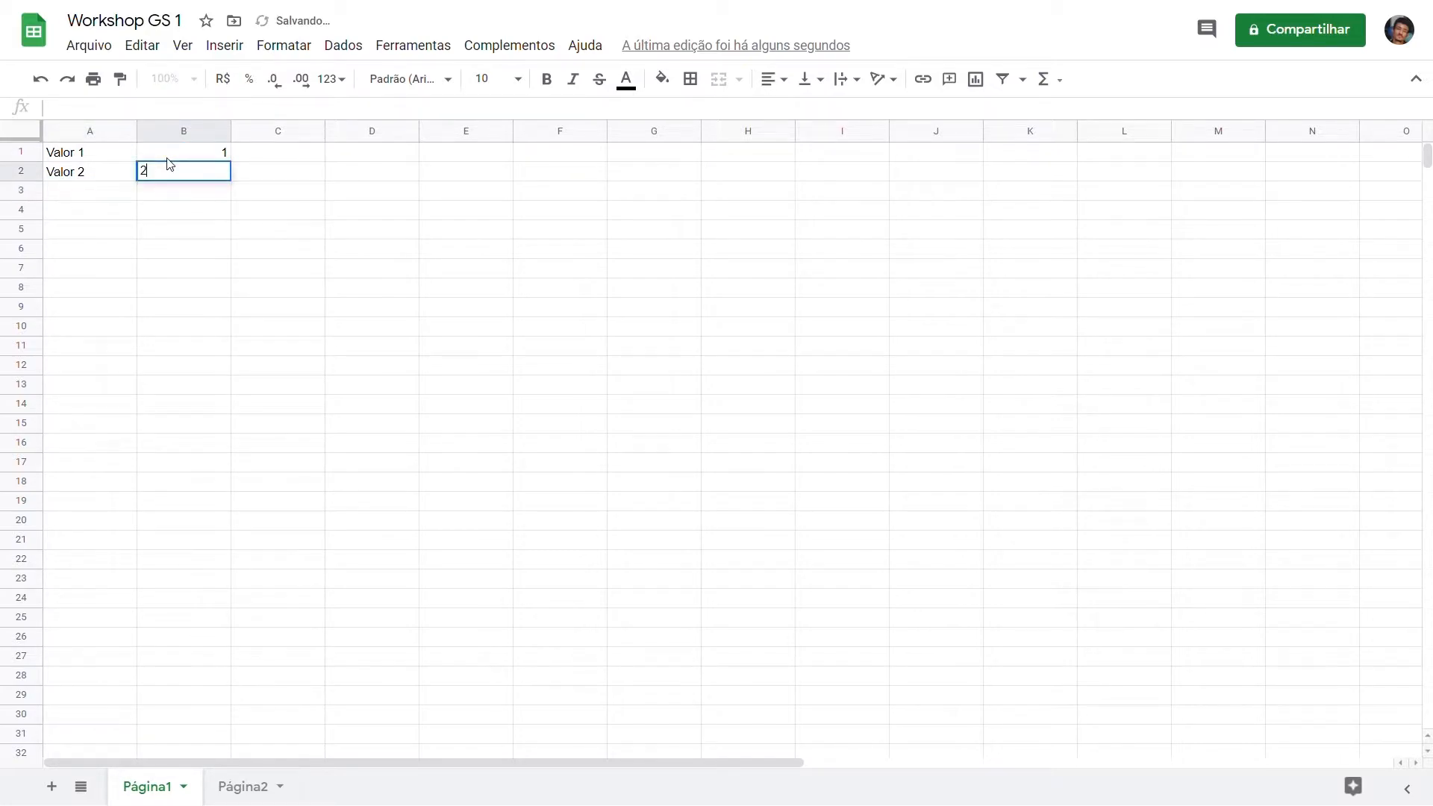
{"action": "key", "text": "Return"}
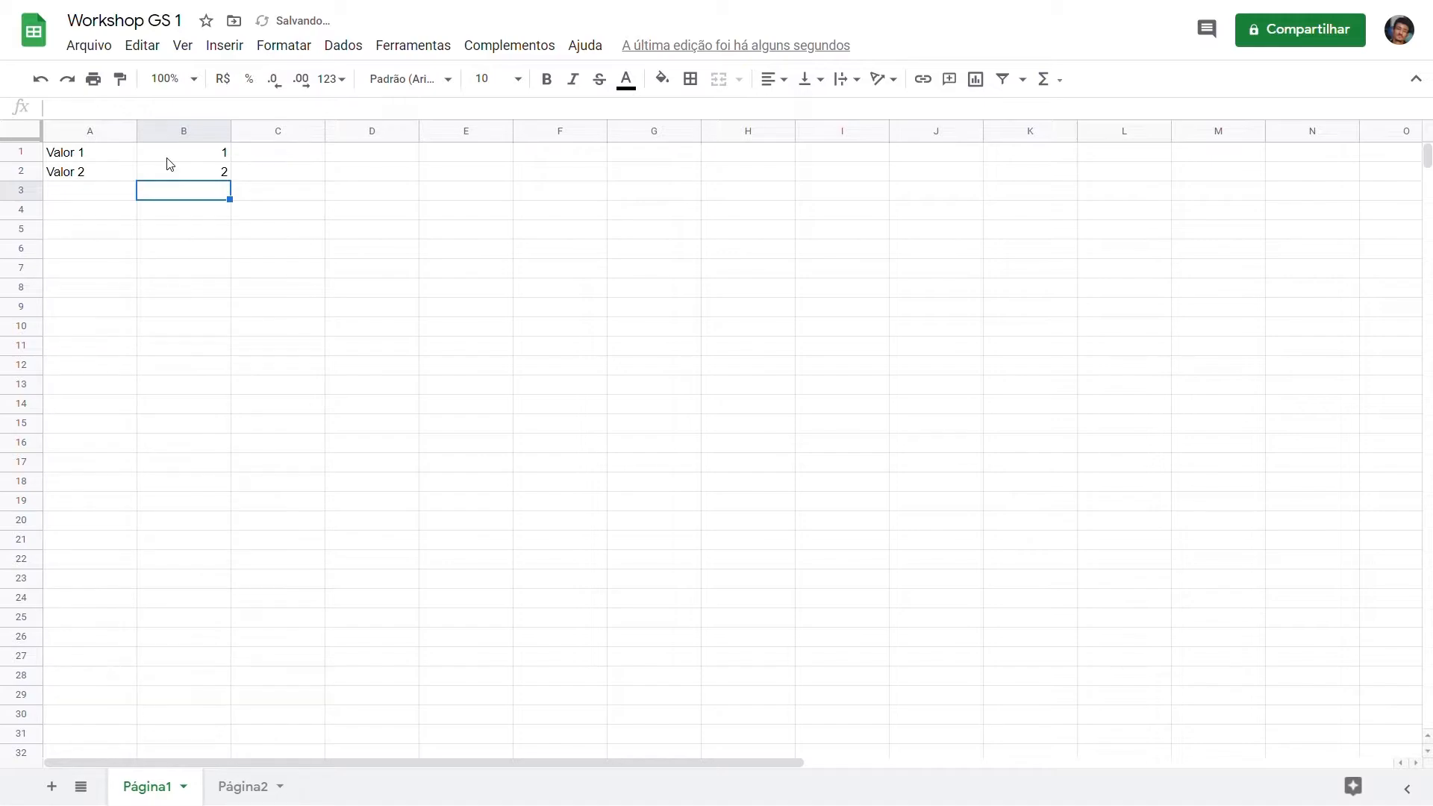
Step: Add the two values in cell B3 with the written-out formula =B1+B2
{"action": "type", "text": "="}
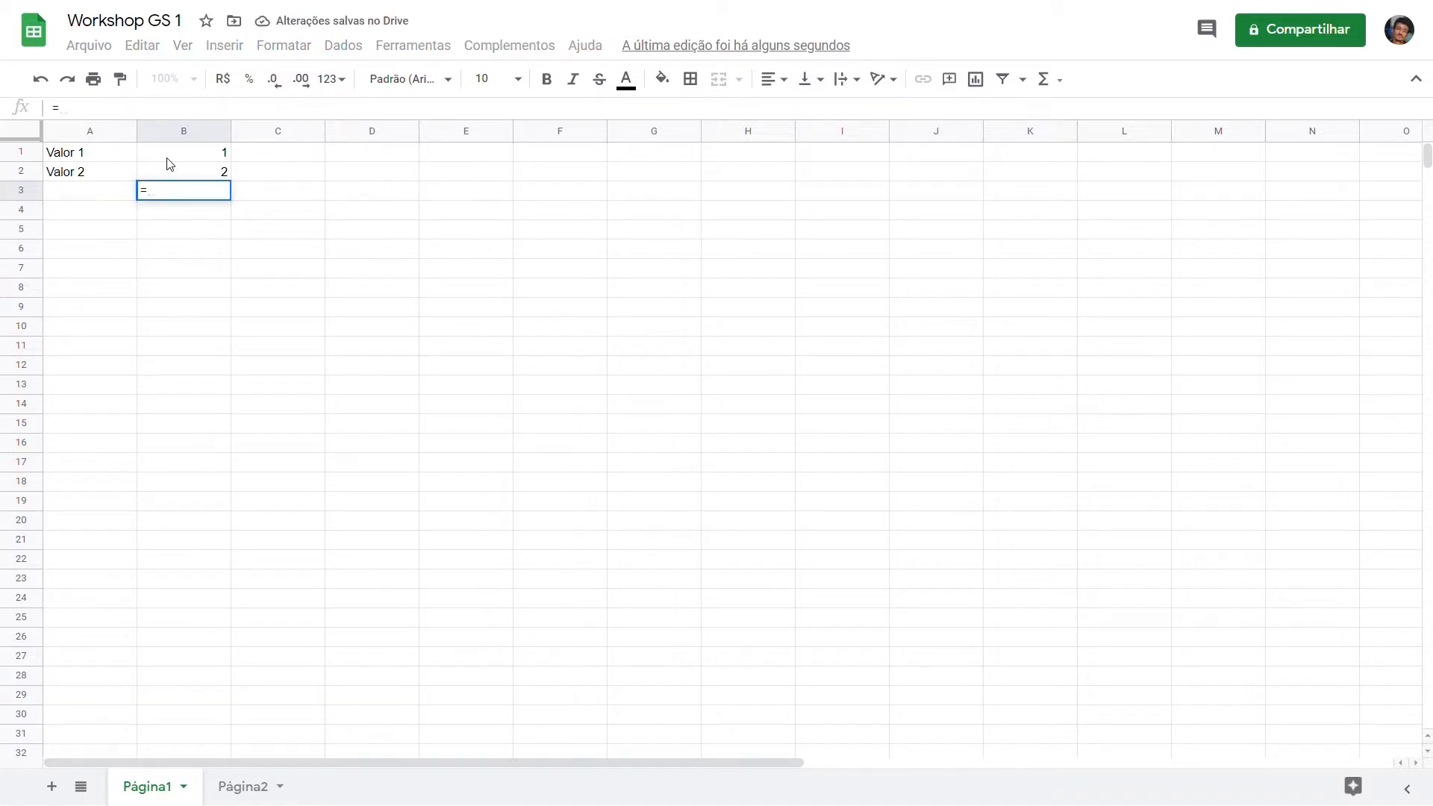
{"action": "type", "text": "B1+B2"}
{"action": "key", "text": "Return"}
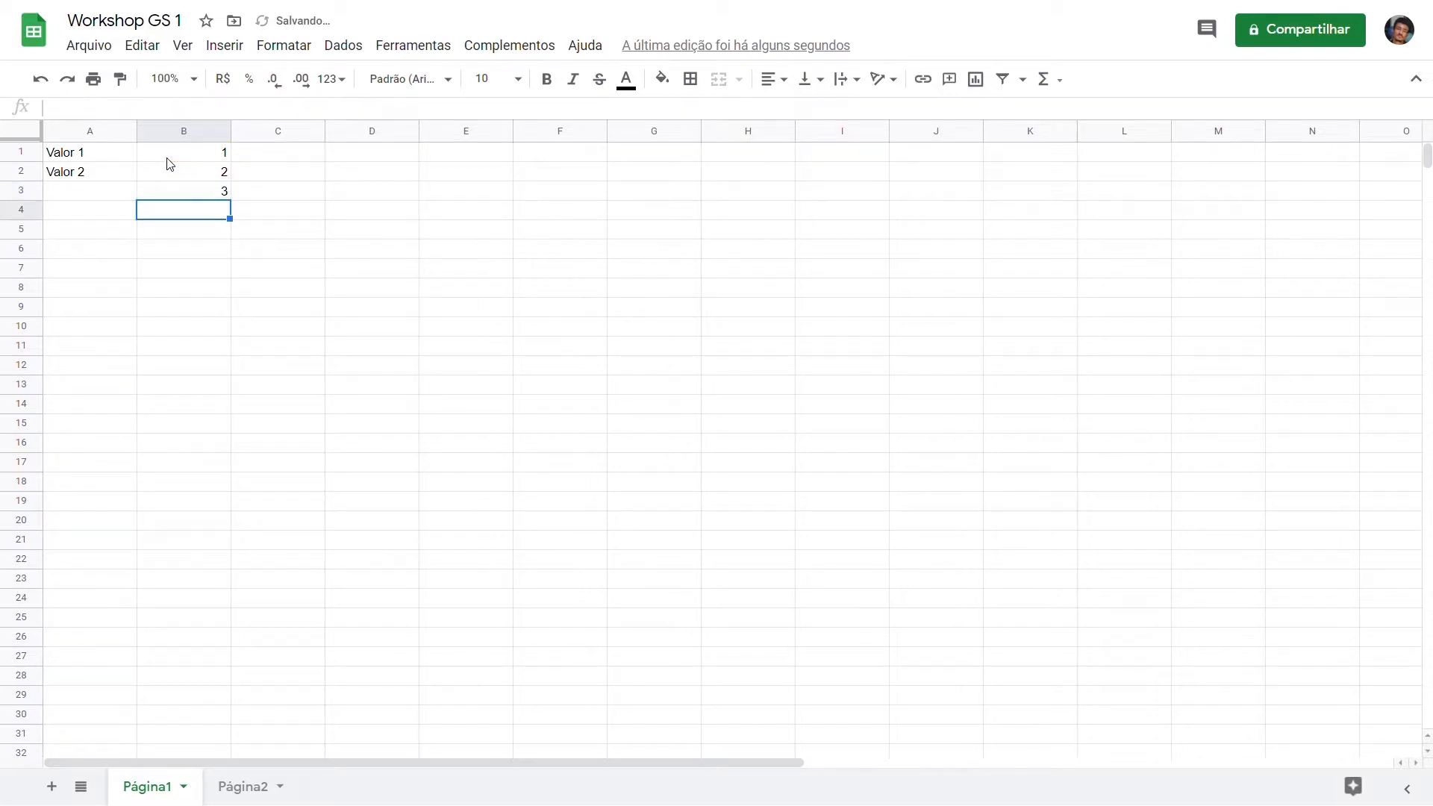
Step: Rebuild the formula =B1+B2 in cell B3 by picking cells B1 and B2 as its references
{"action": "left_click", "coordinate": [190, 197]}
{"action": "type", "text": "="}
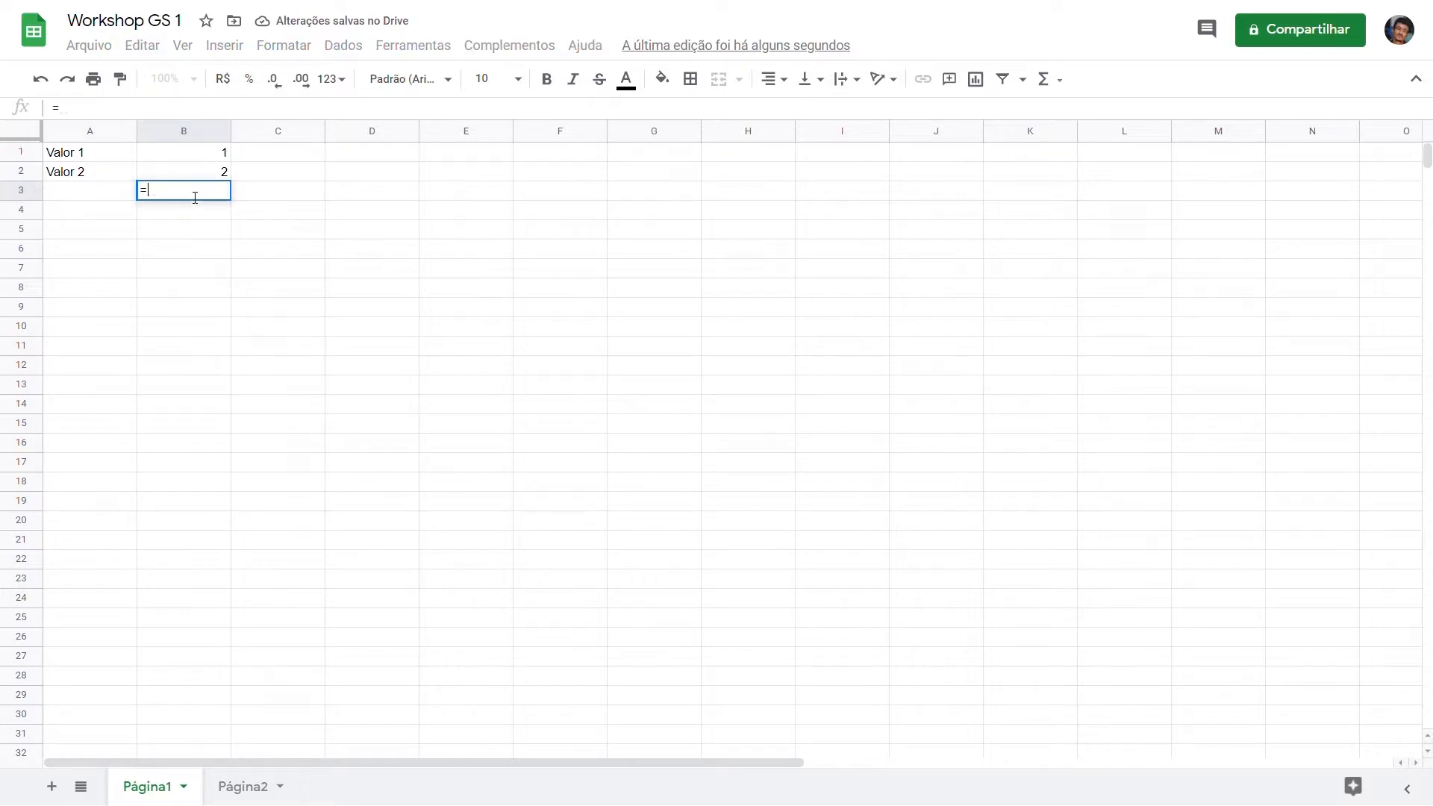
{"action": "left_click", "coordinate": [194, 153]}
{"action": "type", "text": "+"}
{"action": "left_click", "coordinate": [202, 179]}
{"action": "key", "text": "Return"}
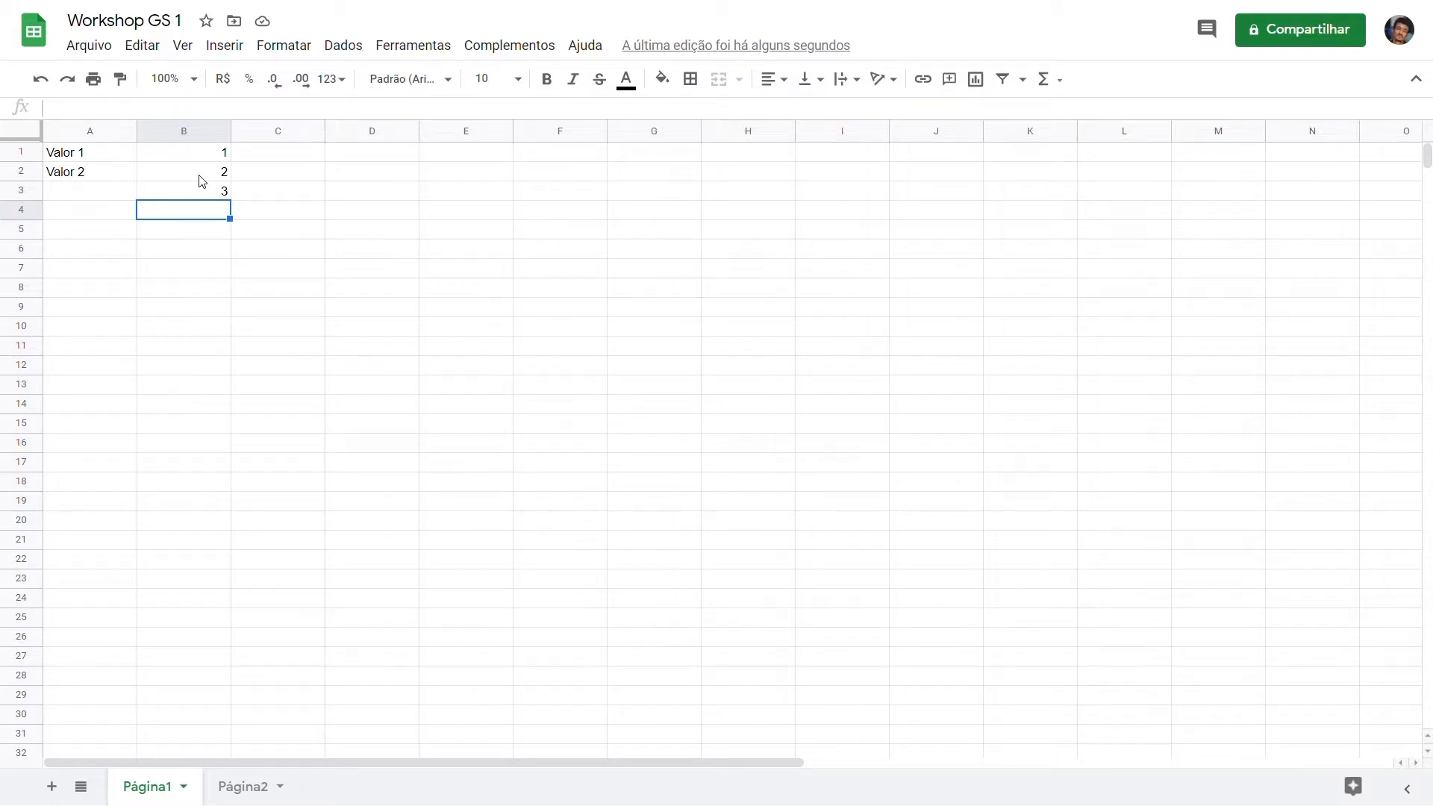
Step: Apply a bottom border to cells A2:B2 to separate the values from the sum
{"action": "left_click", "coordinate": [181, 175]}
{"action": "left_click_drag", "start_coordinate": [181, 174], "coordinate": [96, 176]}
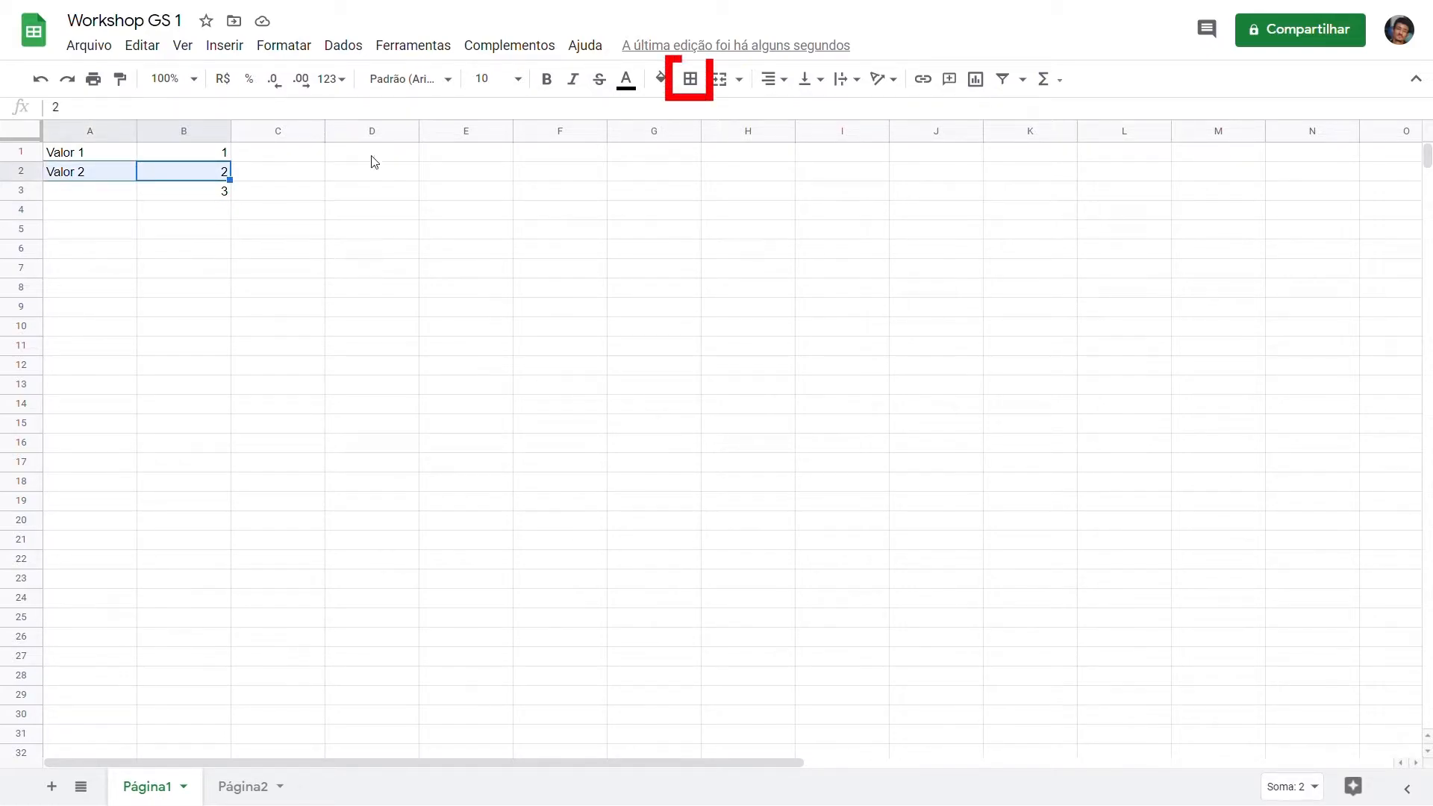
{"action": "left_click", "coordinate": [701, 84]}
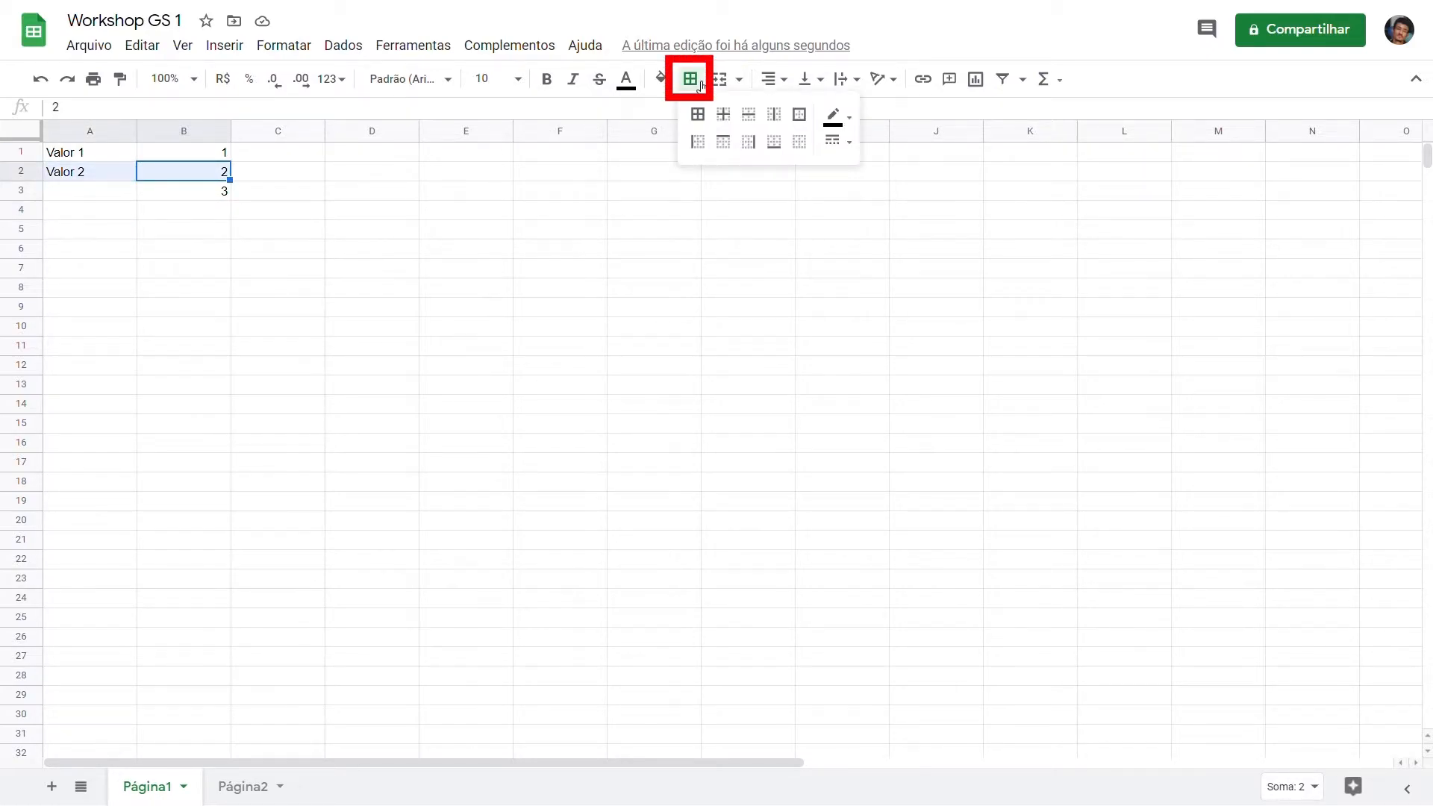
{"action": "left_click", "coordinate": [778, 145]}
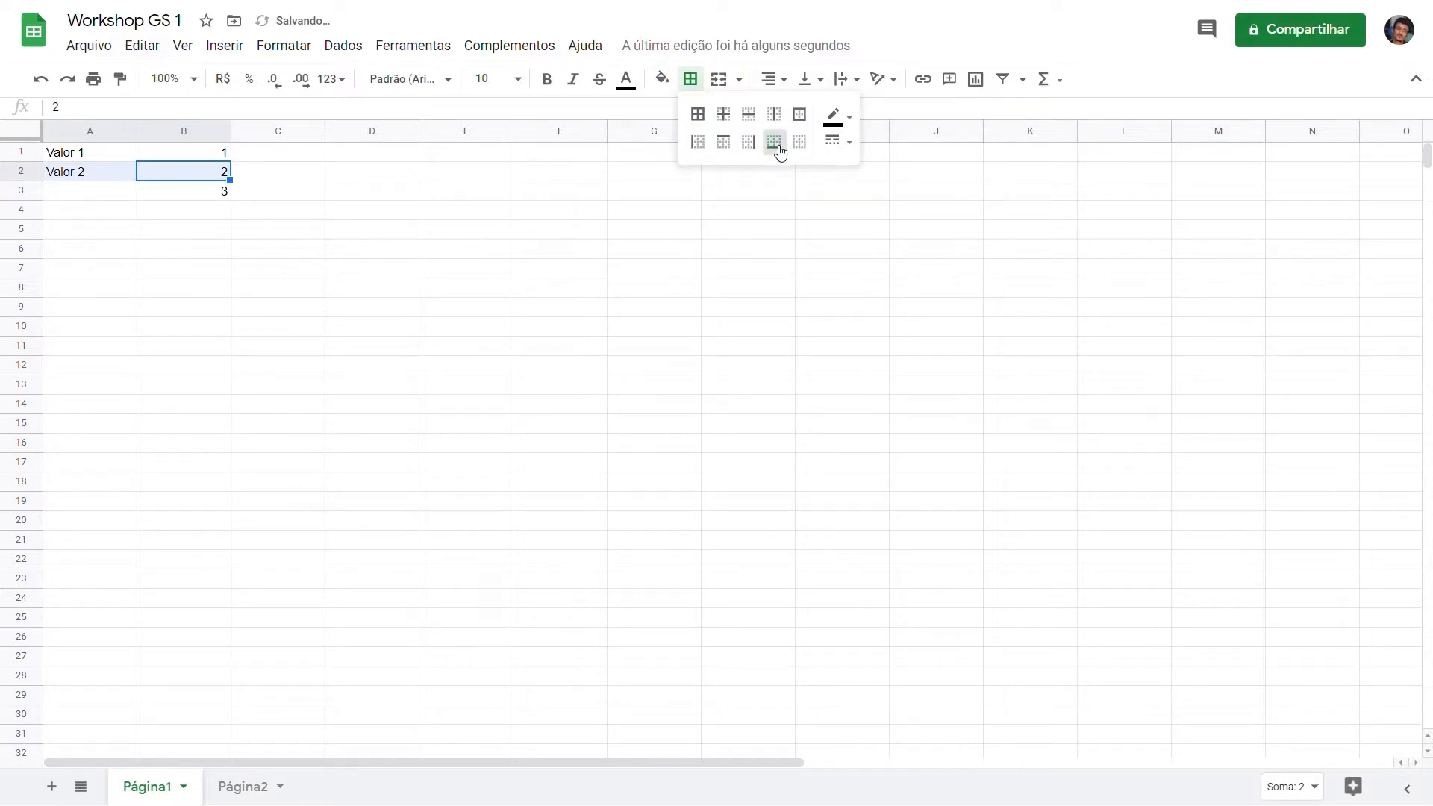
{"action": "left_click", "coordinate": [226, 211]}
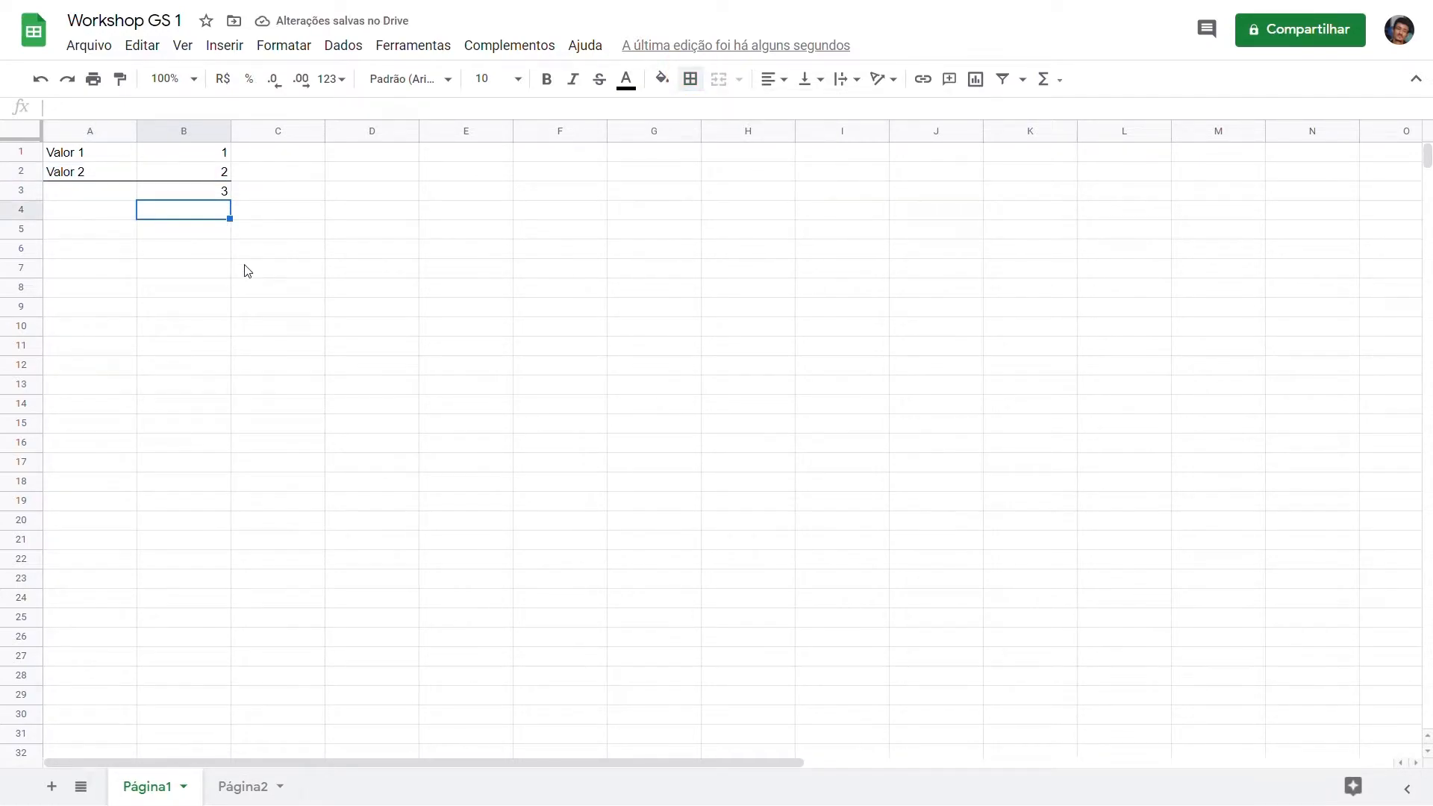
Step: Clear all contents from the data range A1:B3 and remove its borders
{"action": "left_click", "coordinate": [211, 197]}
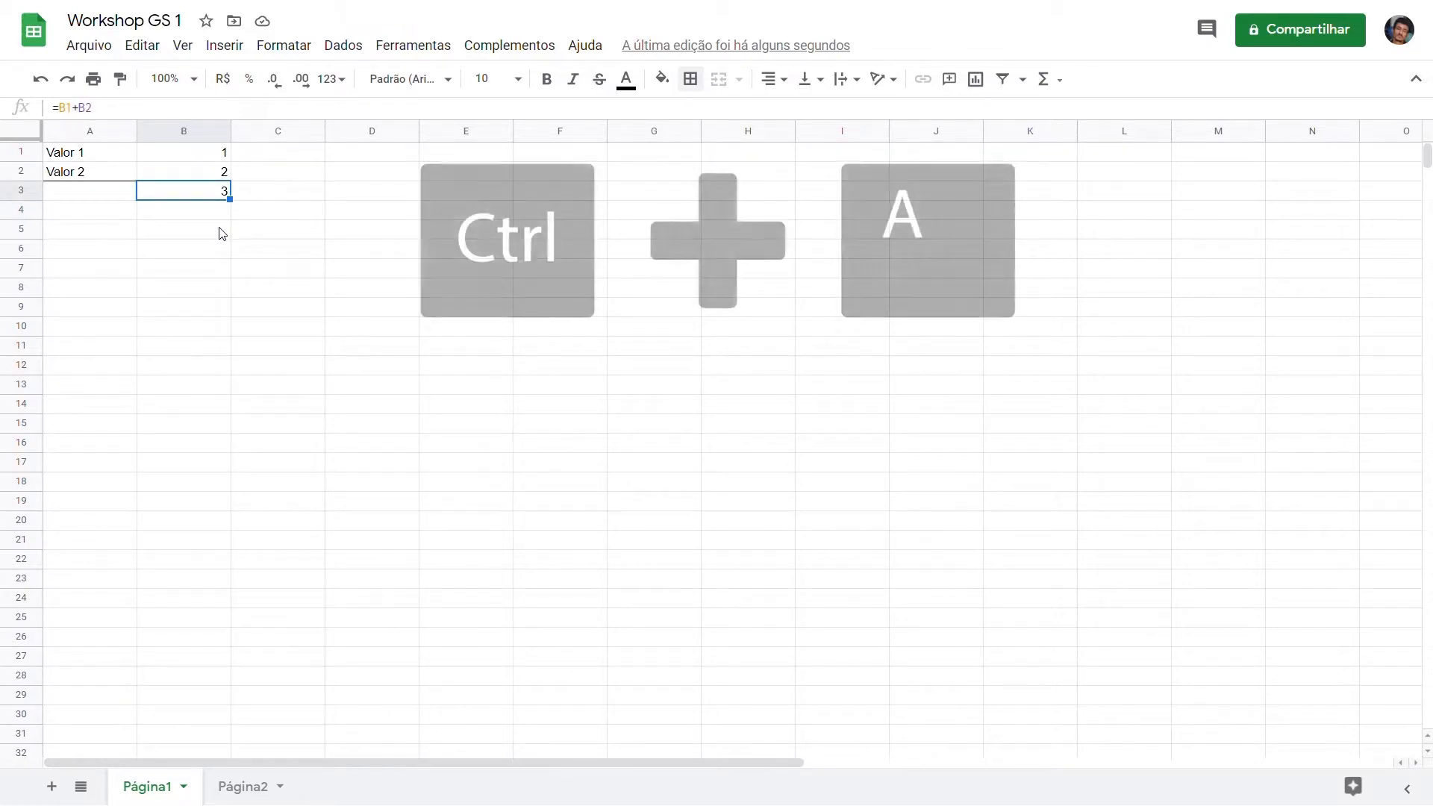
{"action": "key", "text": "ctrl+a"}
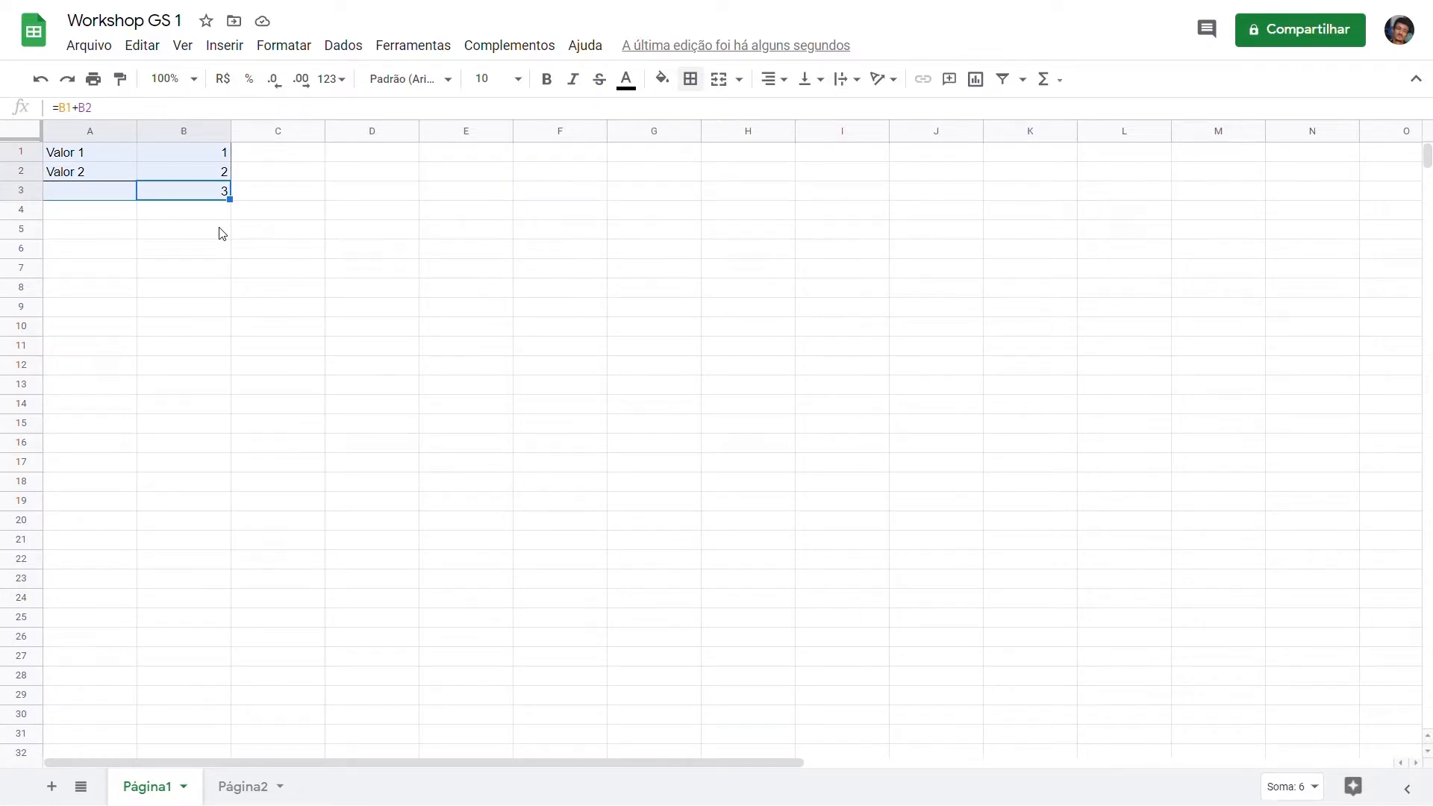
{"action": "key", "text": "Delete"}
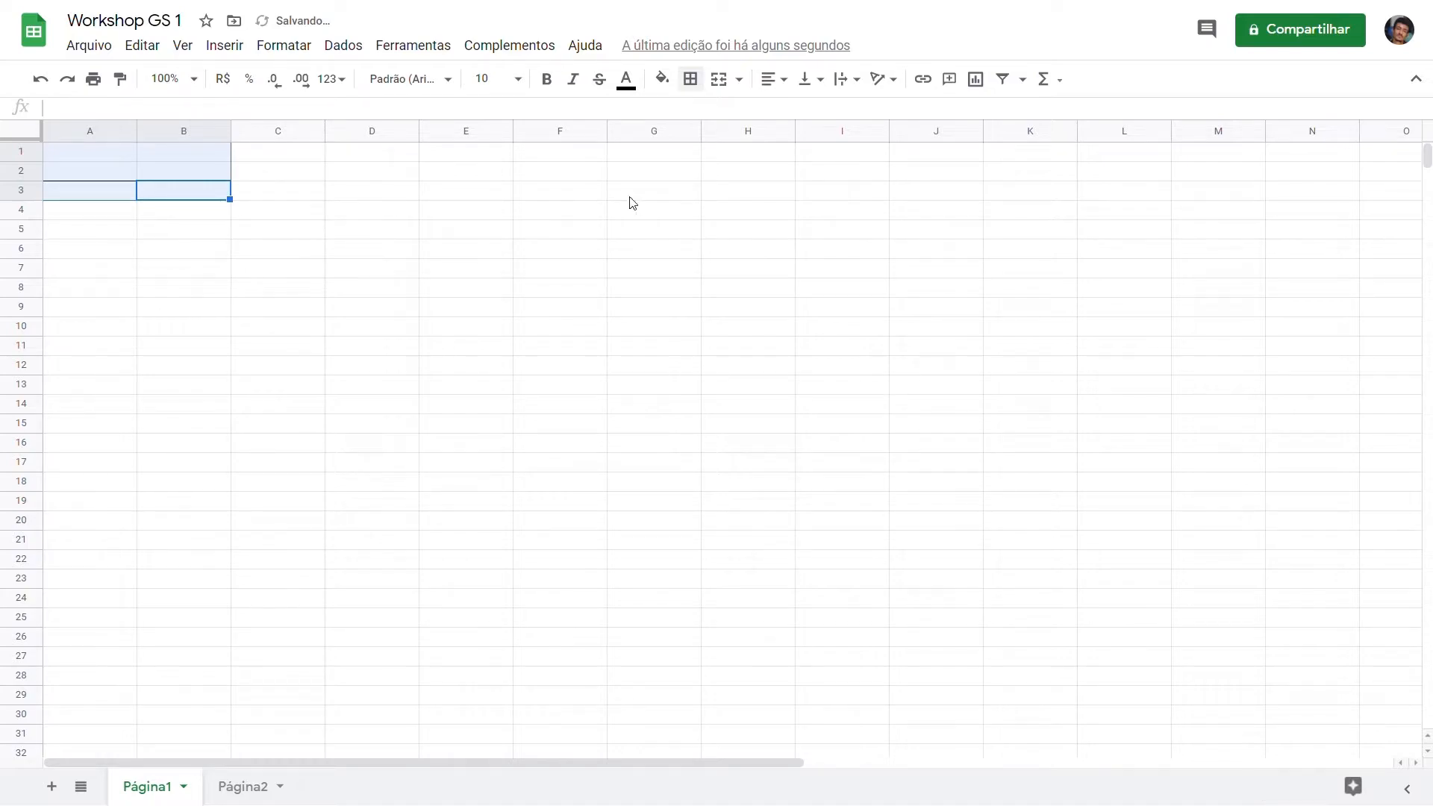
{"action": "left_click", "coordinate": [699, 82]}
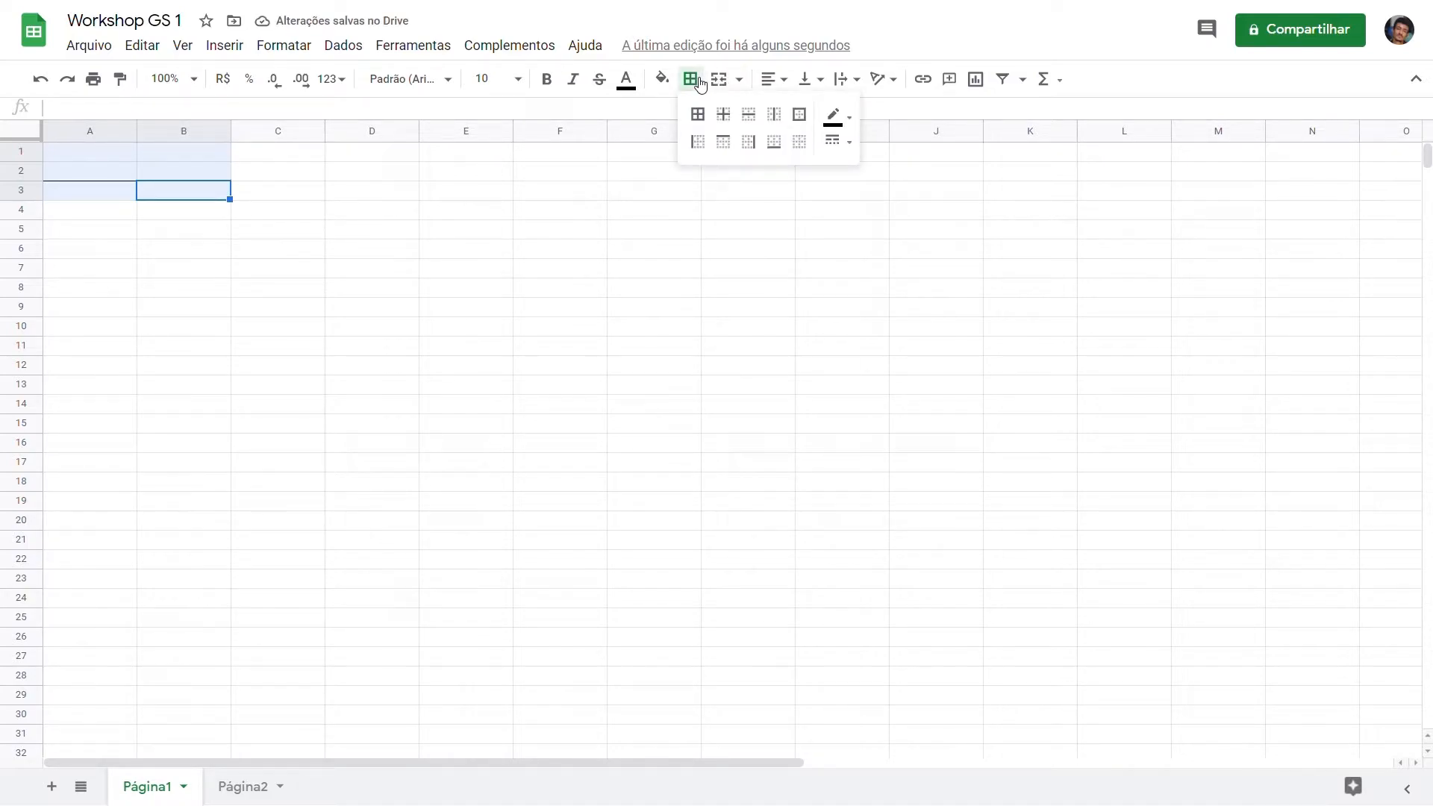
{"action": "left_click", "coordinate": [800, 142]}
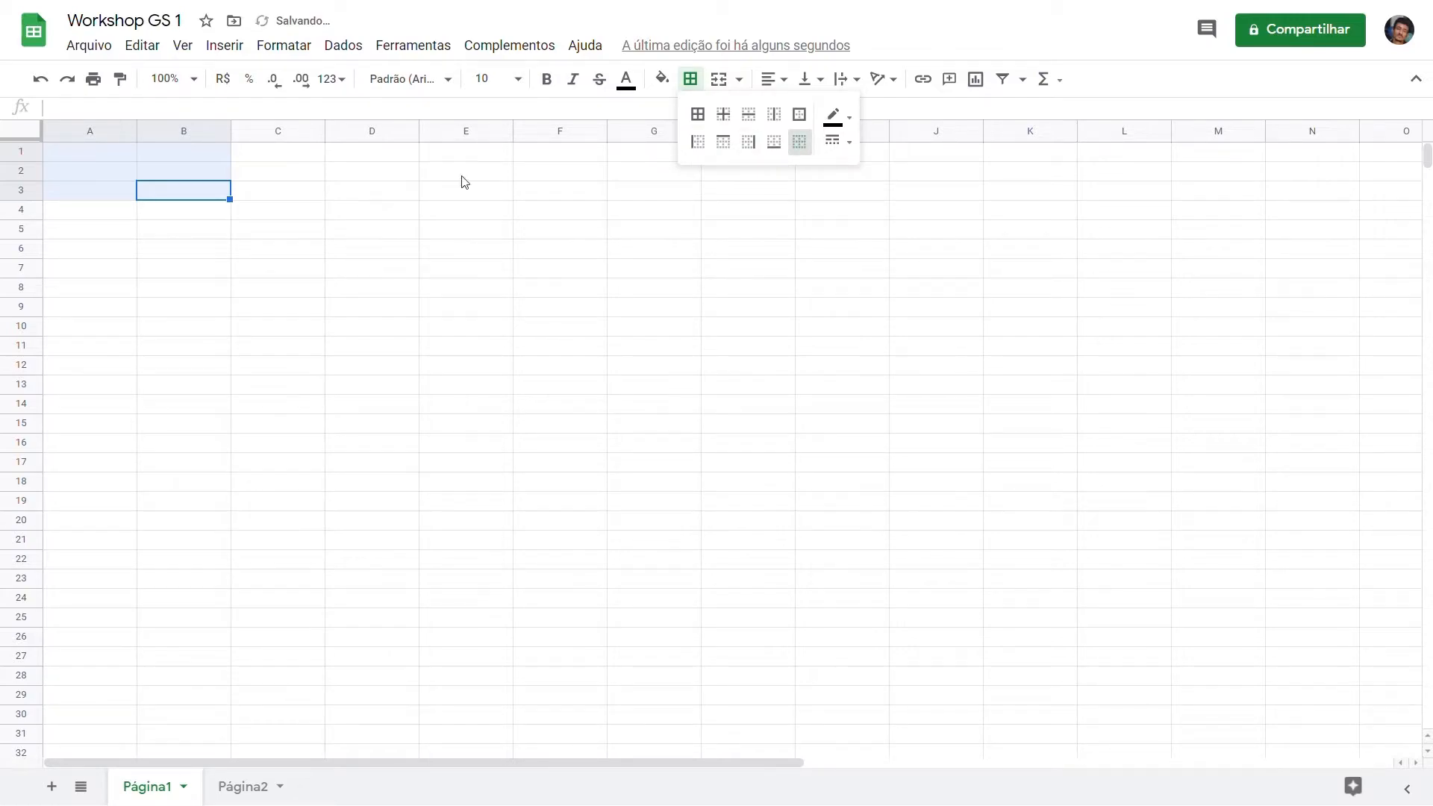
Step: Enter the headers Alunos in cell A1 and Matemática in cell B1
{"action": "left_click", "coordinate": [109, 158]}
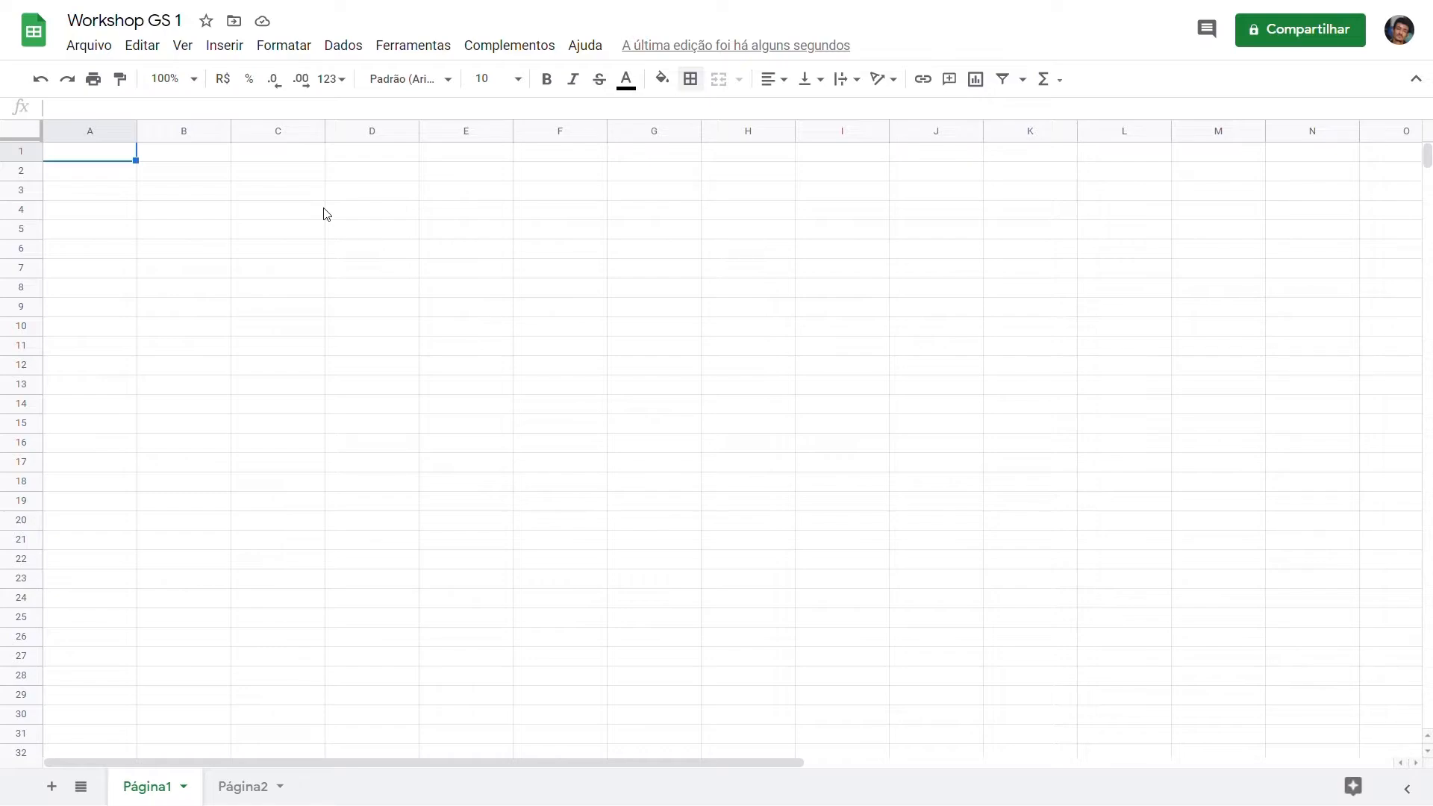
{"action": "type", "text": "Alunos"}
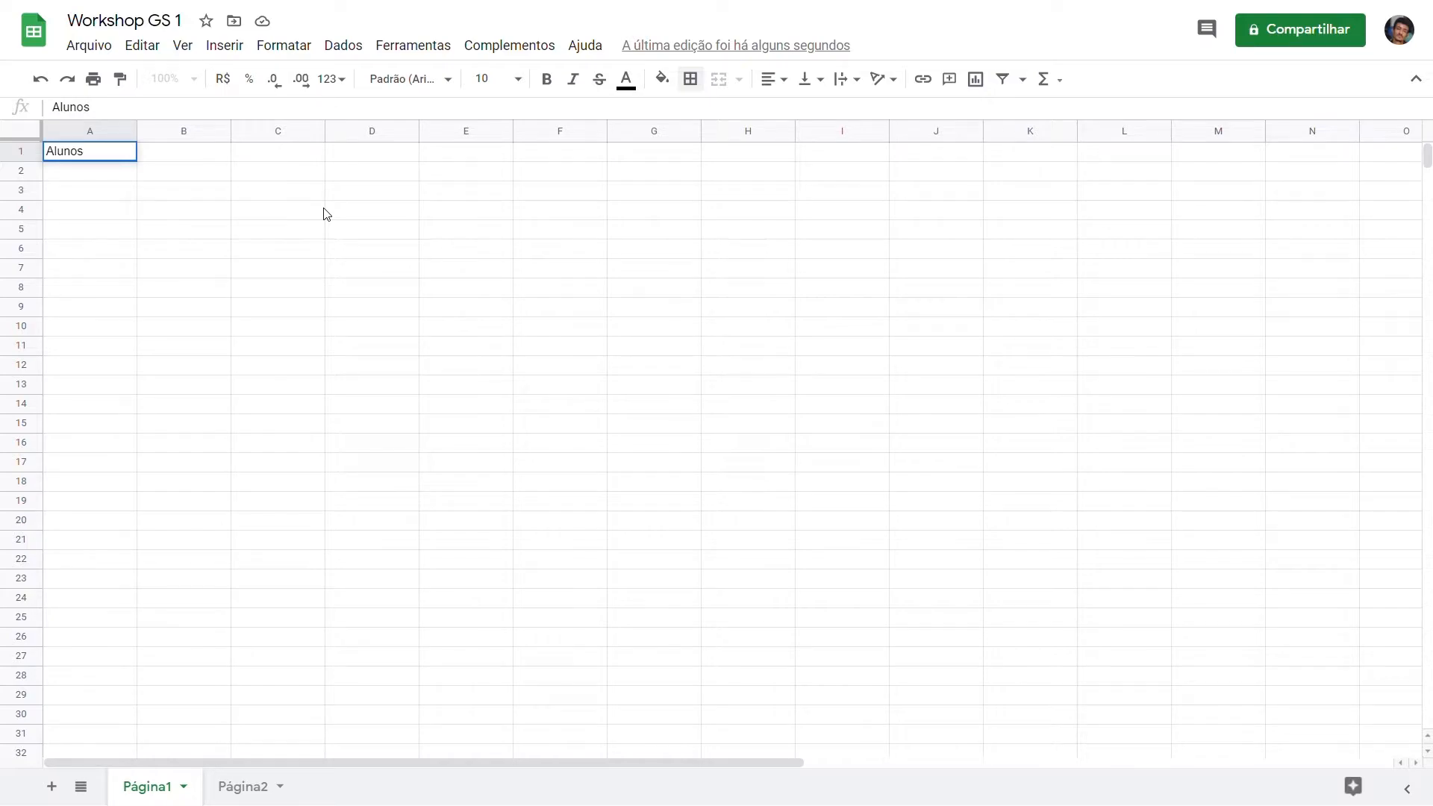
{"action": "key", "text": "Tab"}
{"action": "type", "text": "M"}
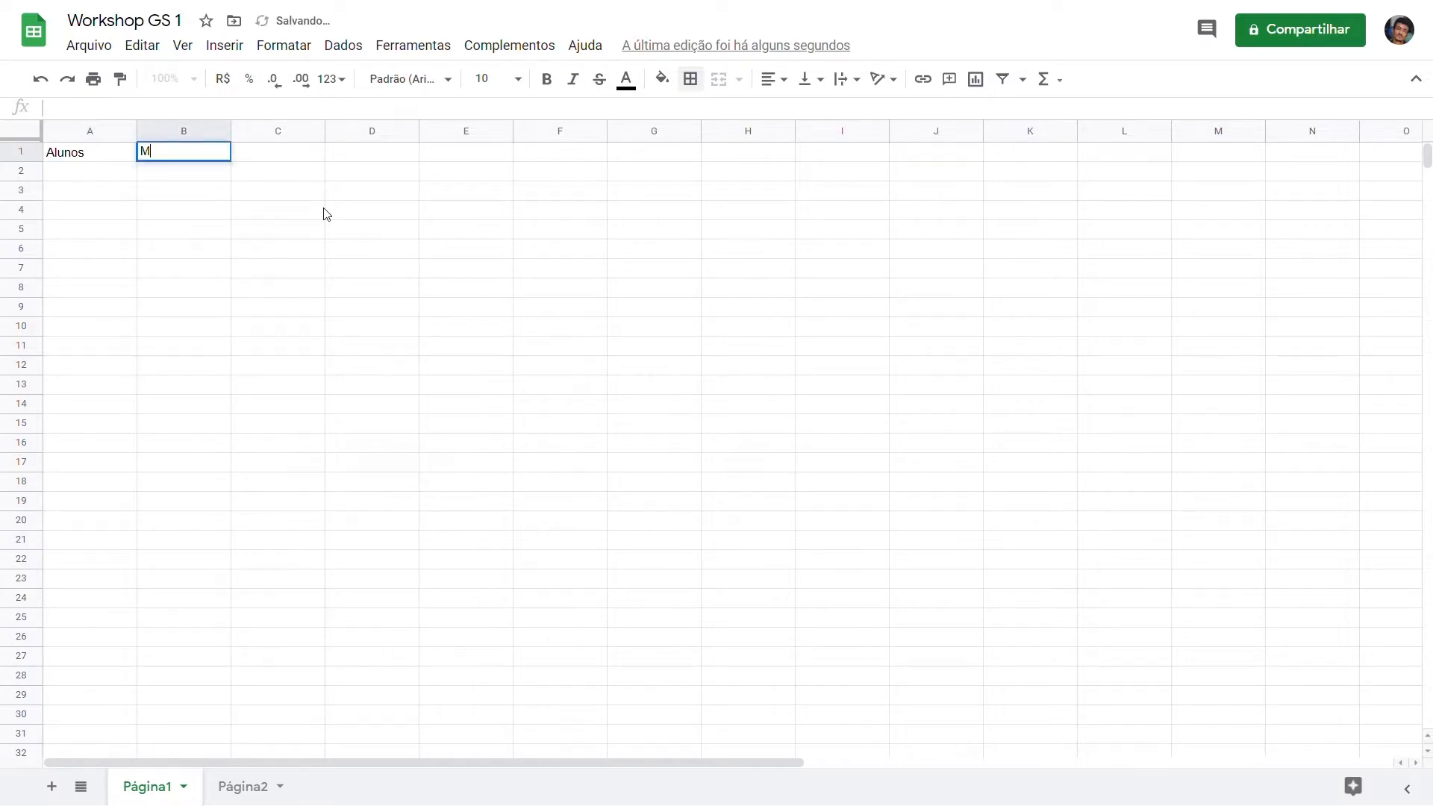
{"action": "type", "text": "atemática"}
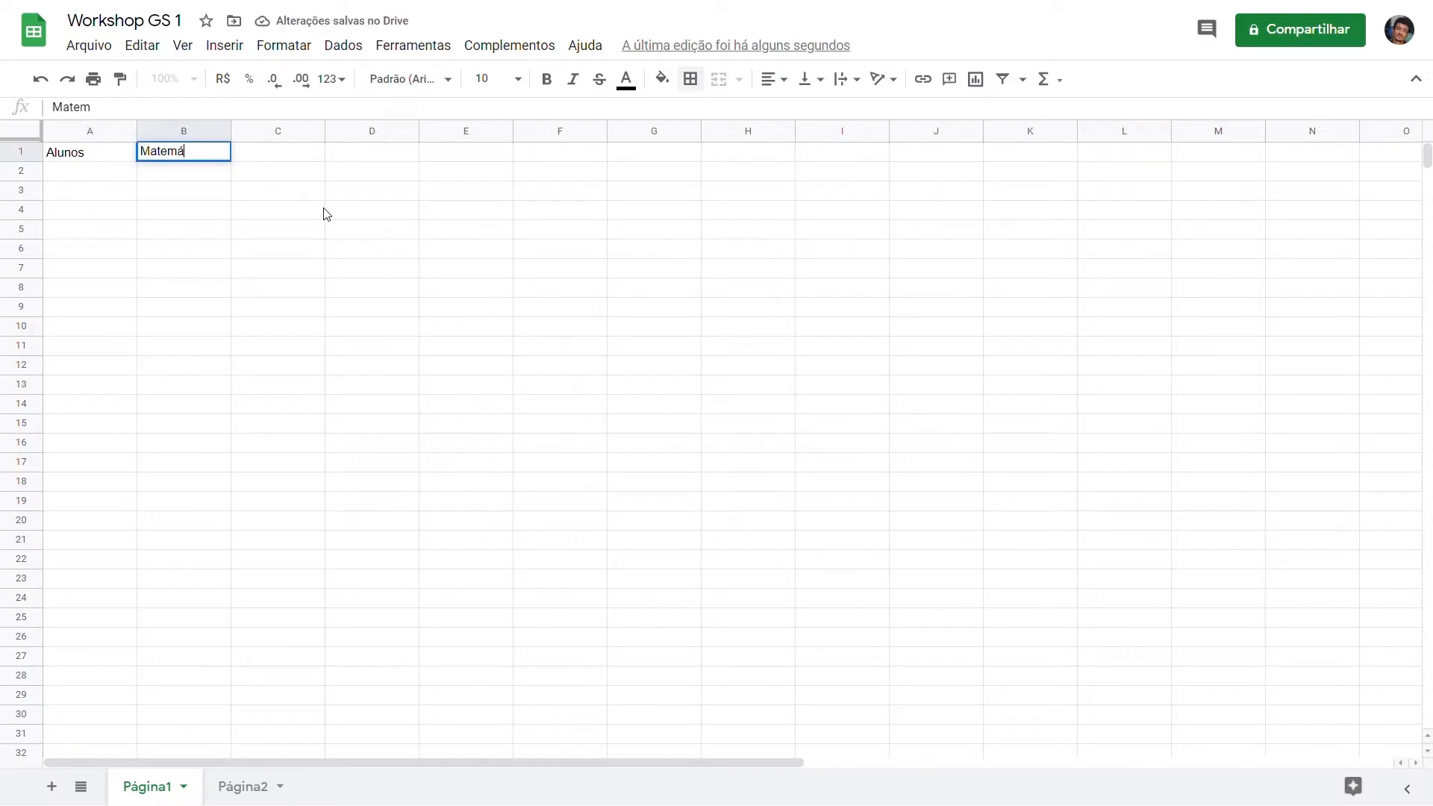
{"action": "key", "text": "Return"}
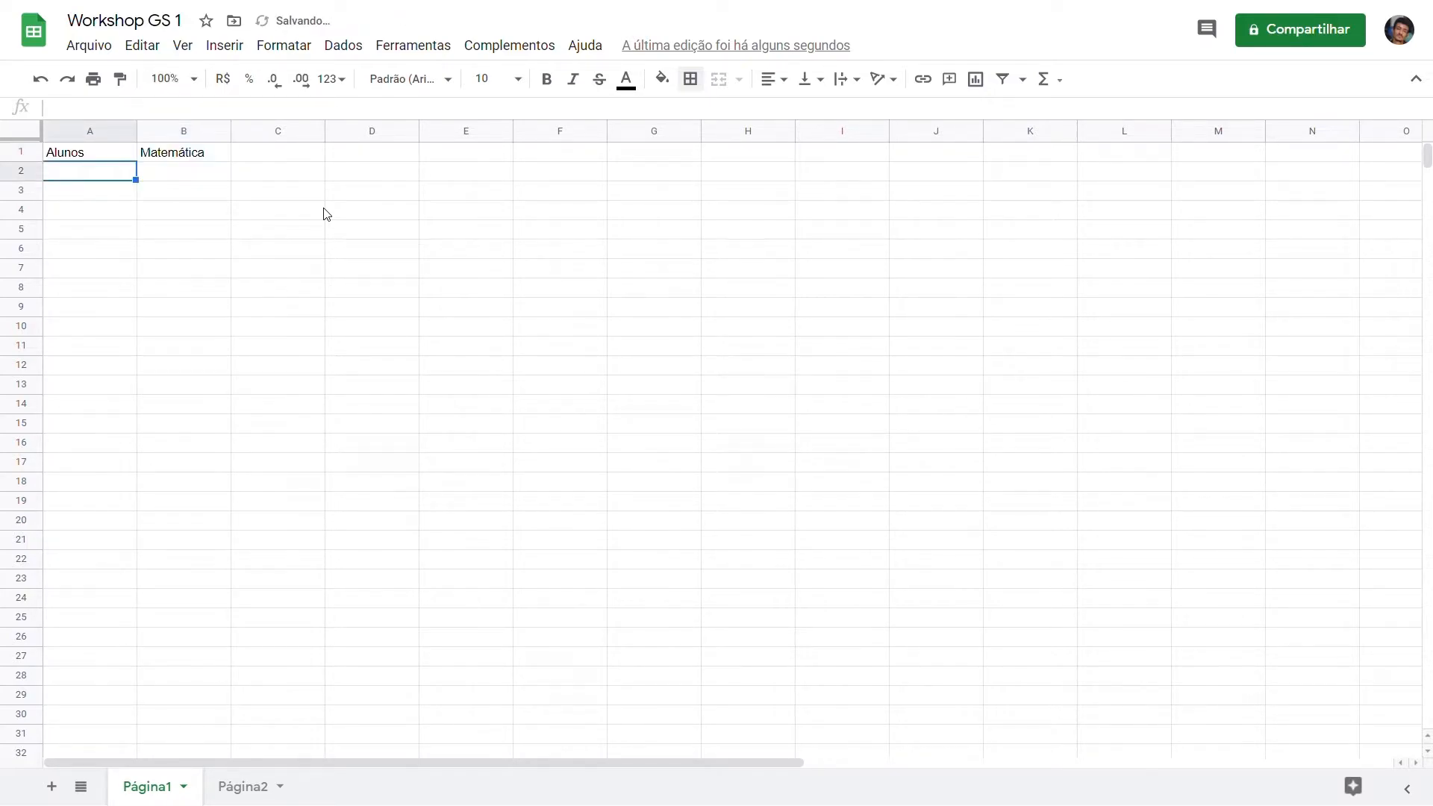
Step: Continue the header row with Português in C1, Ciências in D1 and Média in E1
{"action": "key", "text": "Up"}
{"action": "key", "text": "Right"}
{"action": "key", "text": "Right"}
{"action": "type", "text": "Português"}
{"action": "key", "text": "Tab"}
{"action": "type", "text": "Ciências"}
{"action": "key", "text": "Tab"}
{"action": "type", "text": "Média"}
{"action": "key", "text": "Return"}
Step: Number the students in column A by entering 1 and 2 in A2:A3 and extending the series down to 30 in A31
{"action": "key", "text": "Left"}
{"action": "key", "text": "Left"}
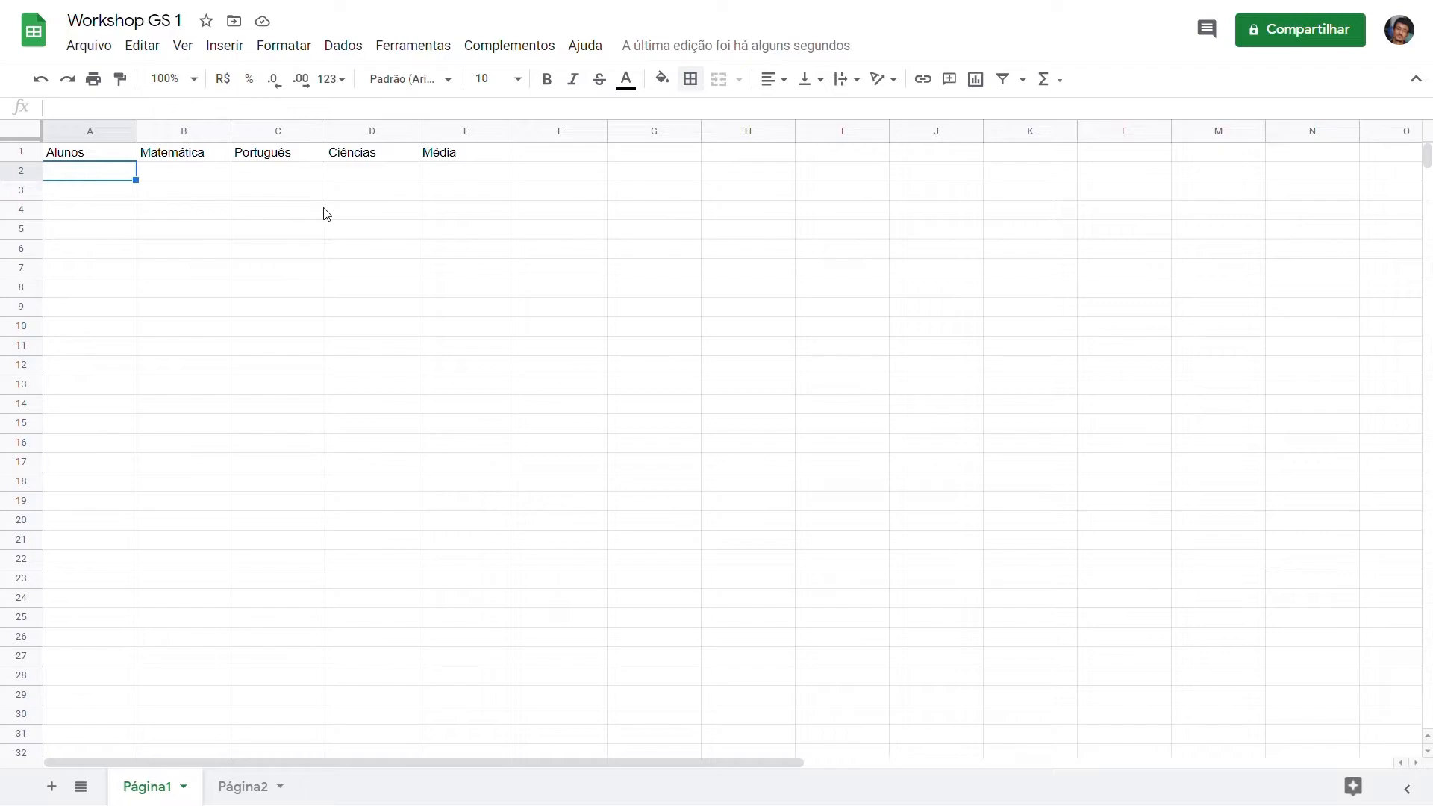
{"action": "type", "text": "1"}
{"action": "key", "text": "Return"}
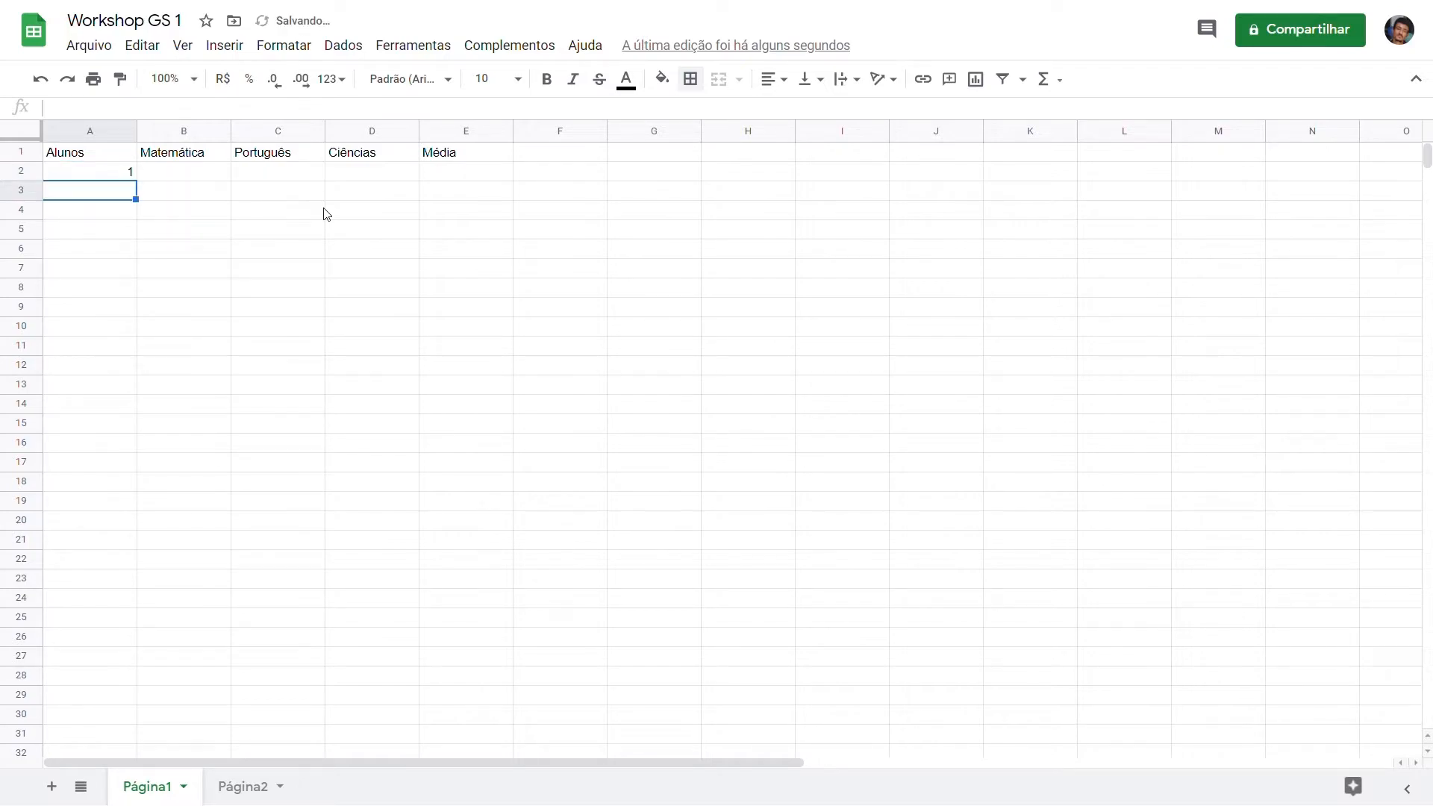
{"action": "type", "text": "2"}
{"action": "key", "text": "Return"}
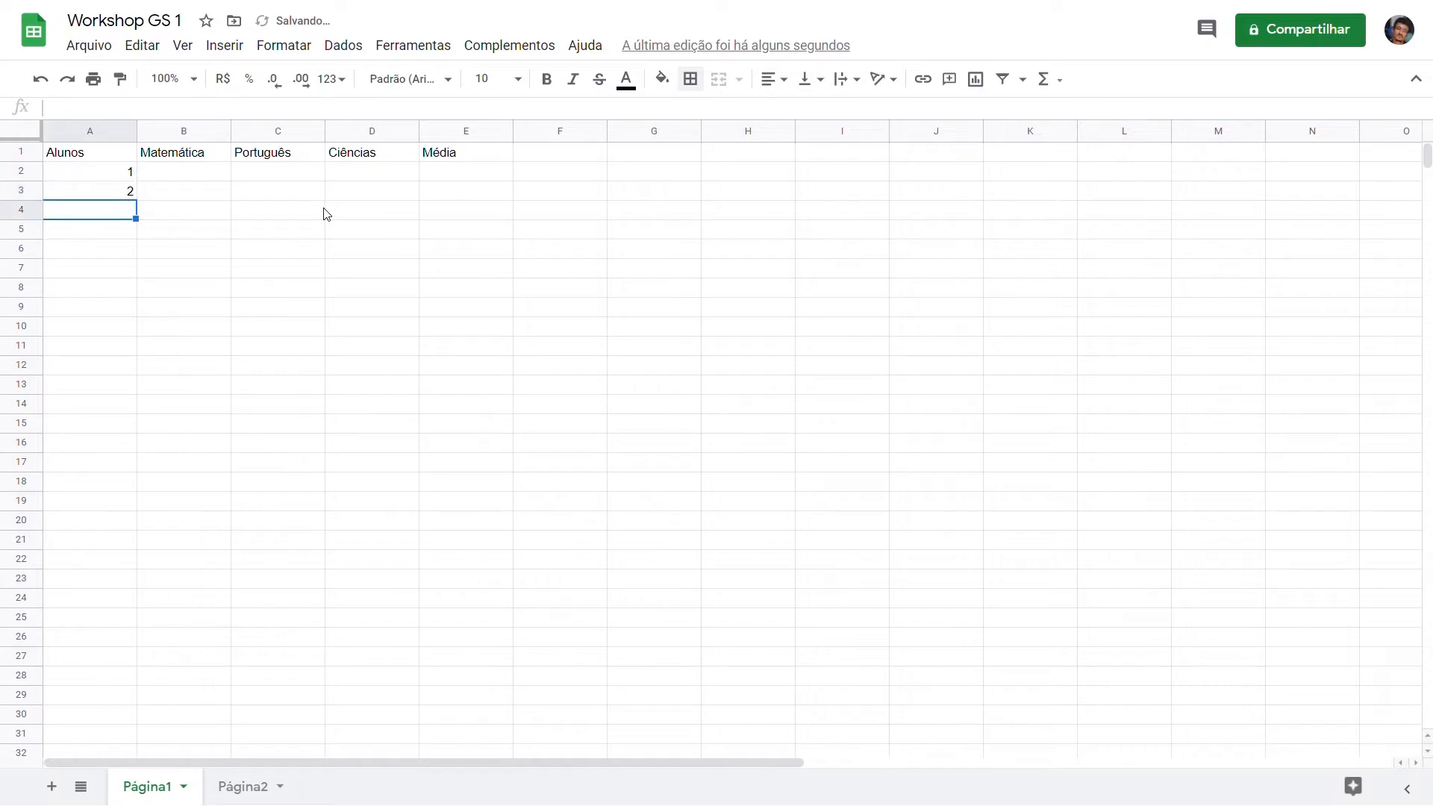
{"action": "mouse_move", "coordinate": [124, 172]}
{"action": "left_mouse_down"}
{"action": "mouse_move", "coordinate": [141, 320]}
{"action": "mouse_move", "coordinate": [135, 747]}
{"action": "mouse_move", "coordinate": [131, 733]}
{"action": "left_mouse_up"}
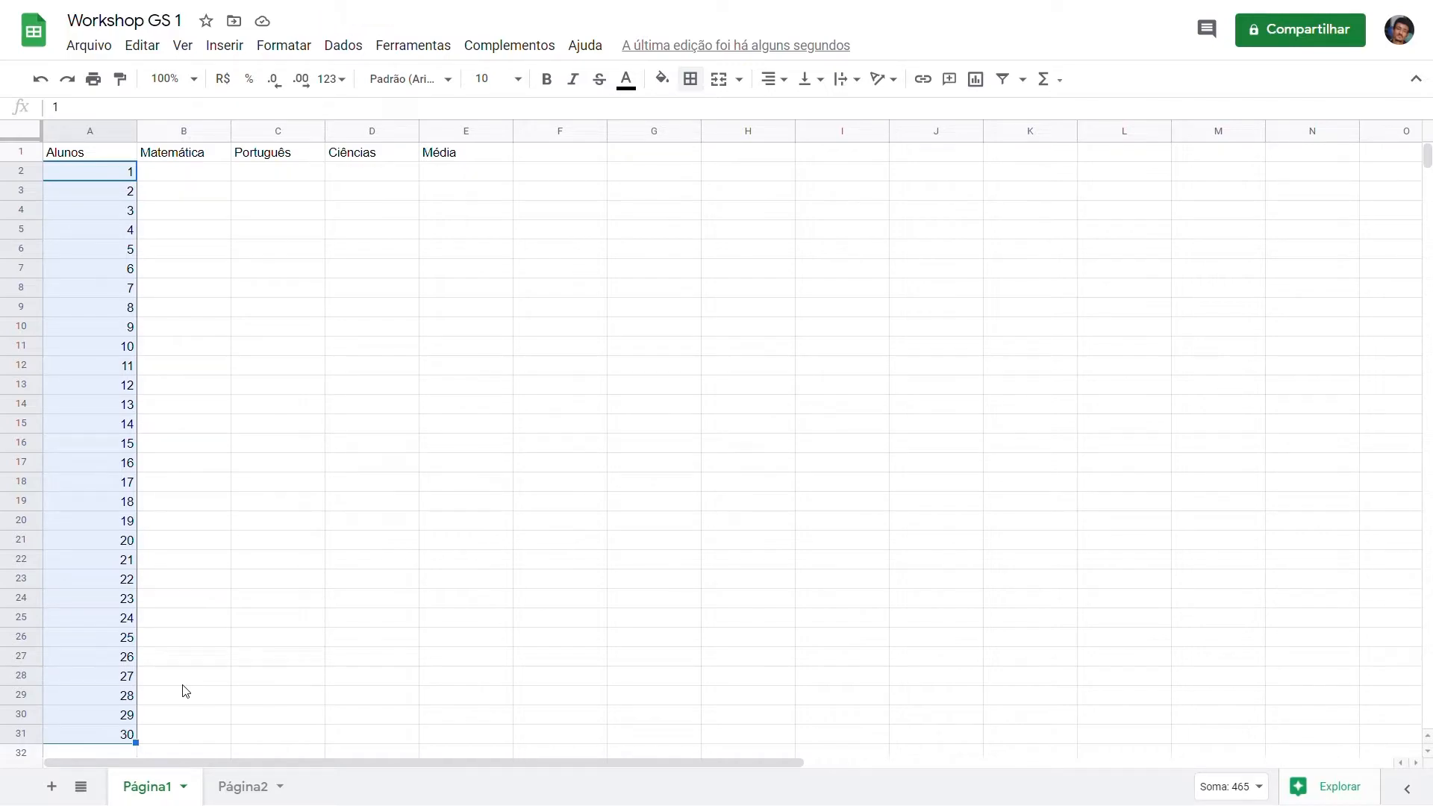
Step: Enter 1 in cell B2 and the incrementing formula =B2+1 in cell B3
{"action": "left_click", "coordinate": [209, 179]}
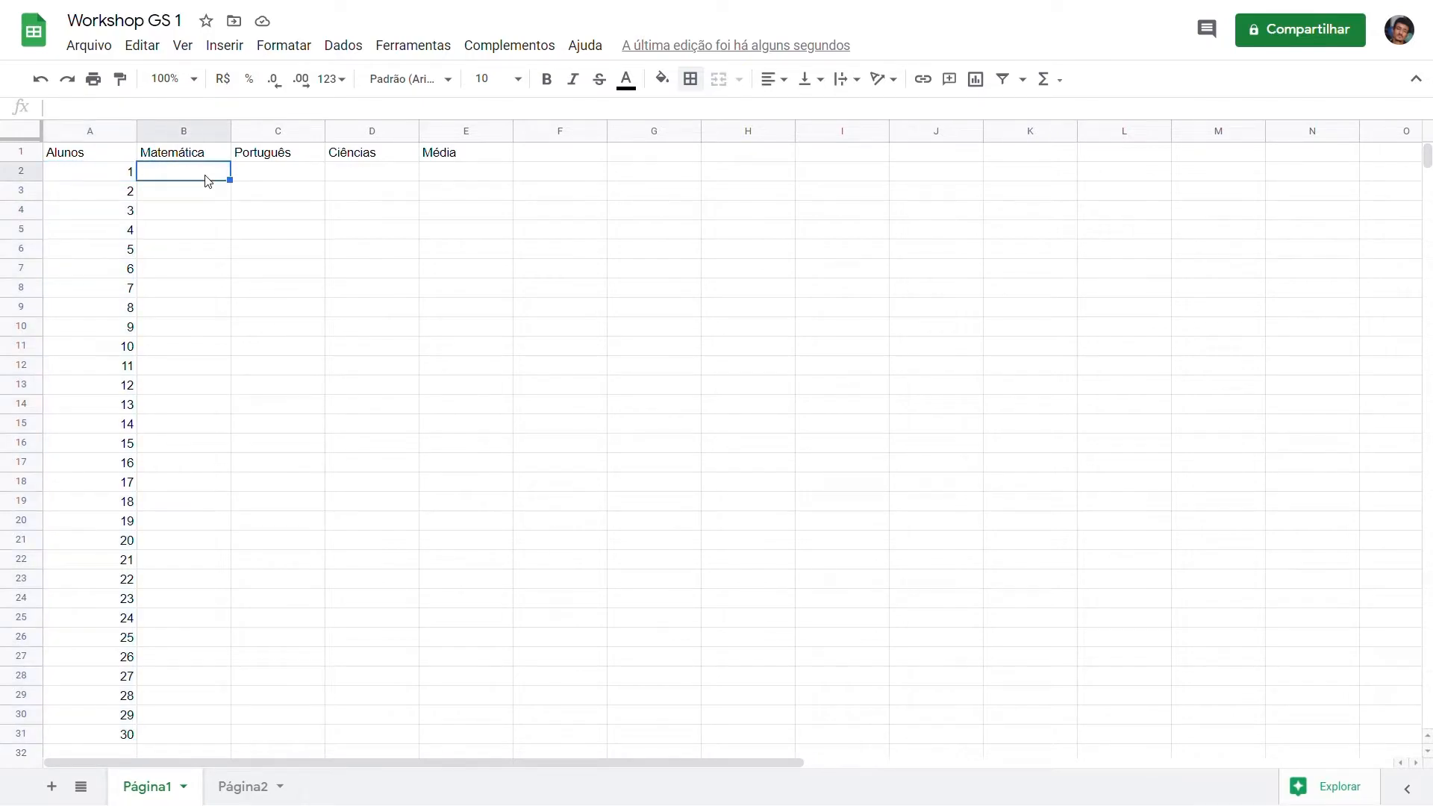
{"action": "type", "text": "1"}
{"action": "key", "text": "Return"}
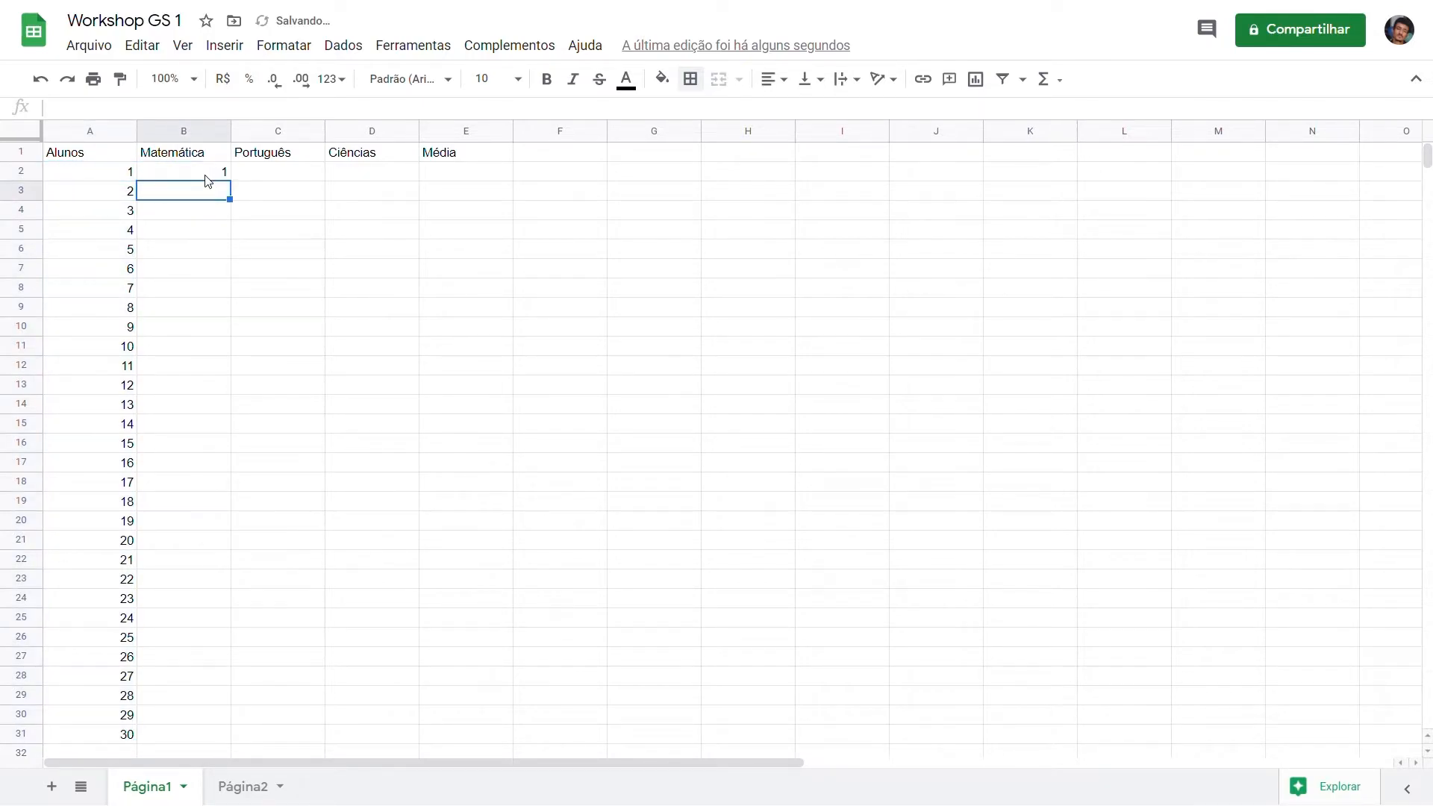
{"action": "type", "text": "="}
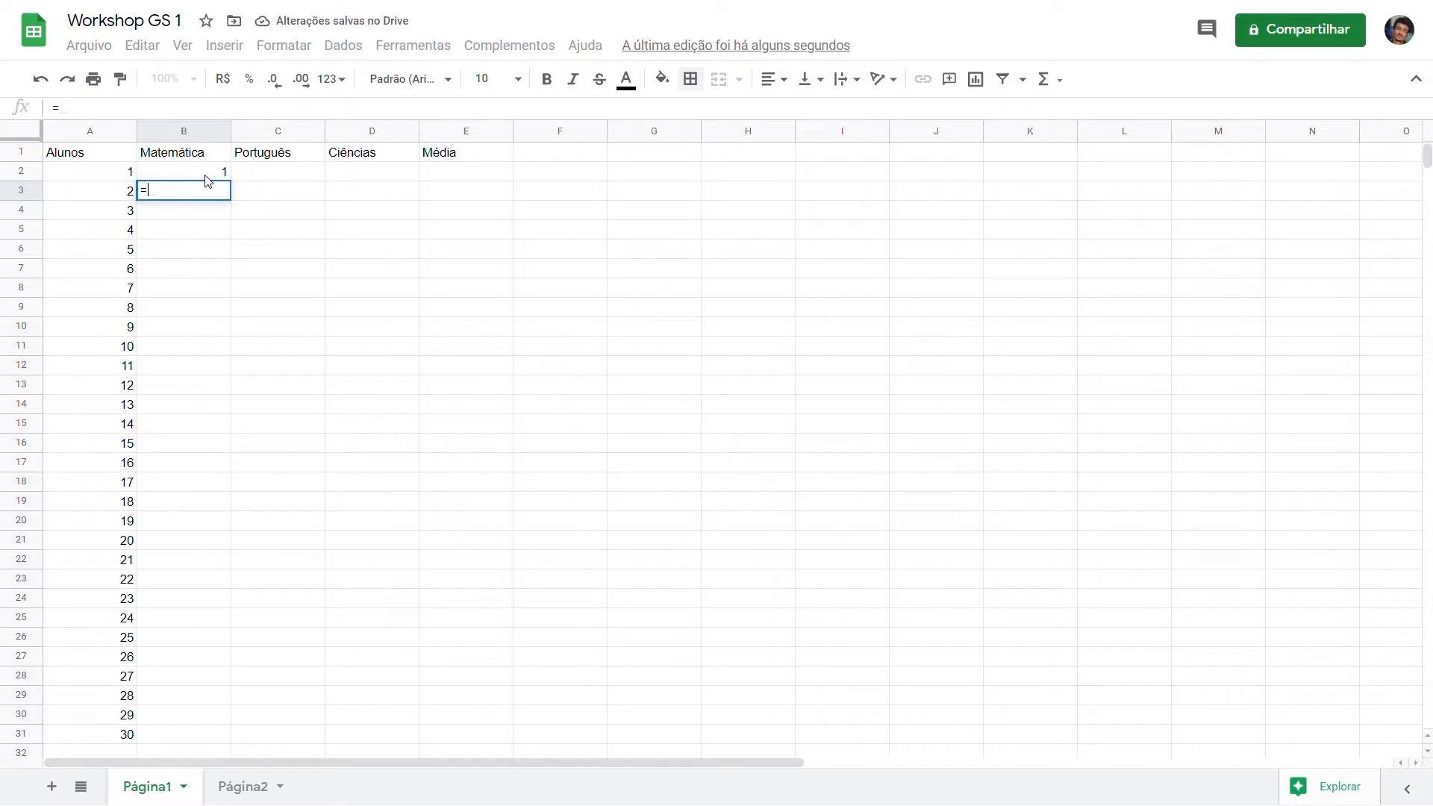
{"action": "type", "text": "B2+1"}
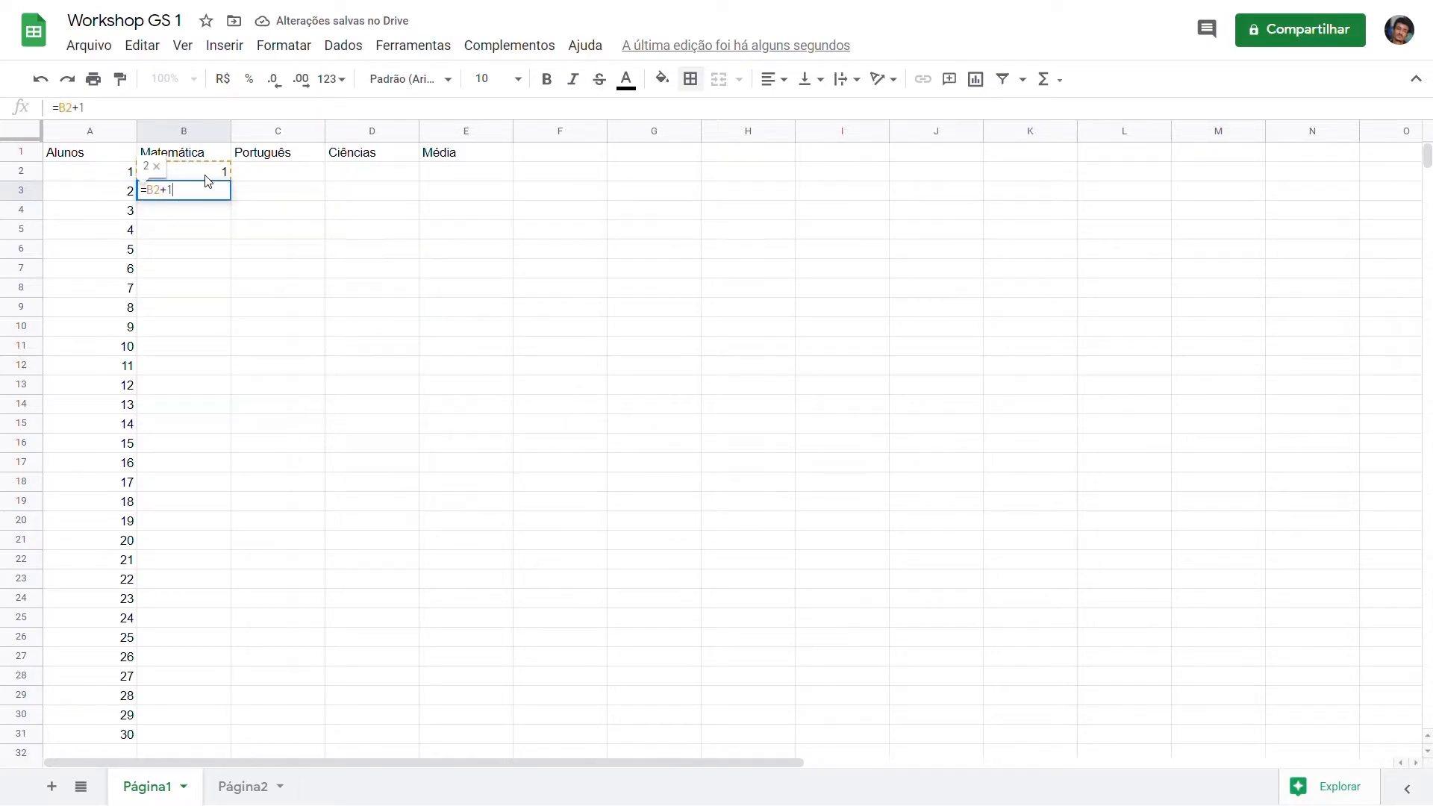
{"action": "key", "text": "Return"}
Step: Fill the formula from cell B3 down to B31 and inspect the copied formula in B4
{"action": "left_click", "coordinate": [218, 192]}
{"action": "mouse_move", "coordinate": [242, 210]}
{"action": "left_mouse_down"}
{"action": "mouse_move", "coordinate": [227, 458]}
{"action": "mouse_move", "coordinate": [240, 744]}
{"action": "left_mouse_up"}
{"action": "left_click", "coordinate": [212, 215]}
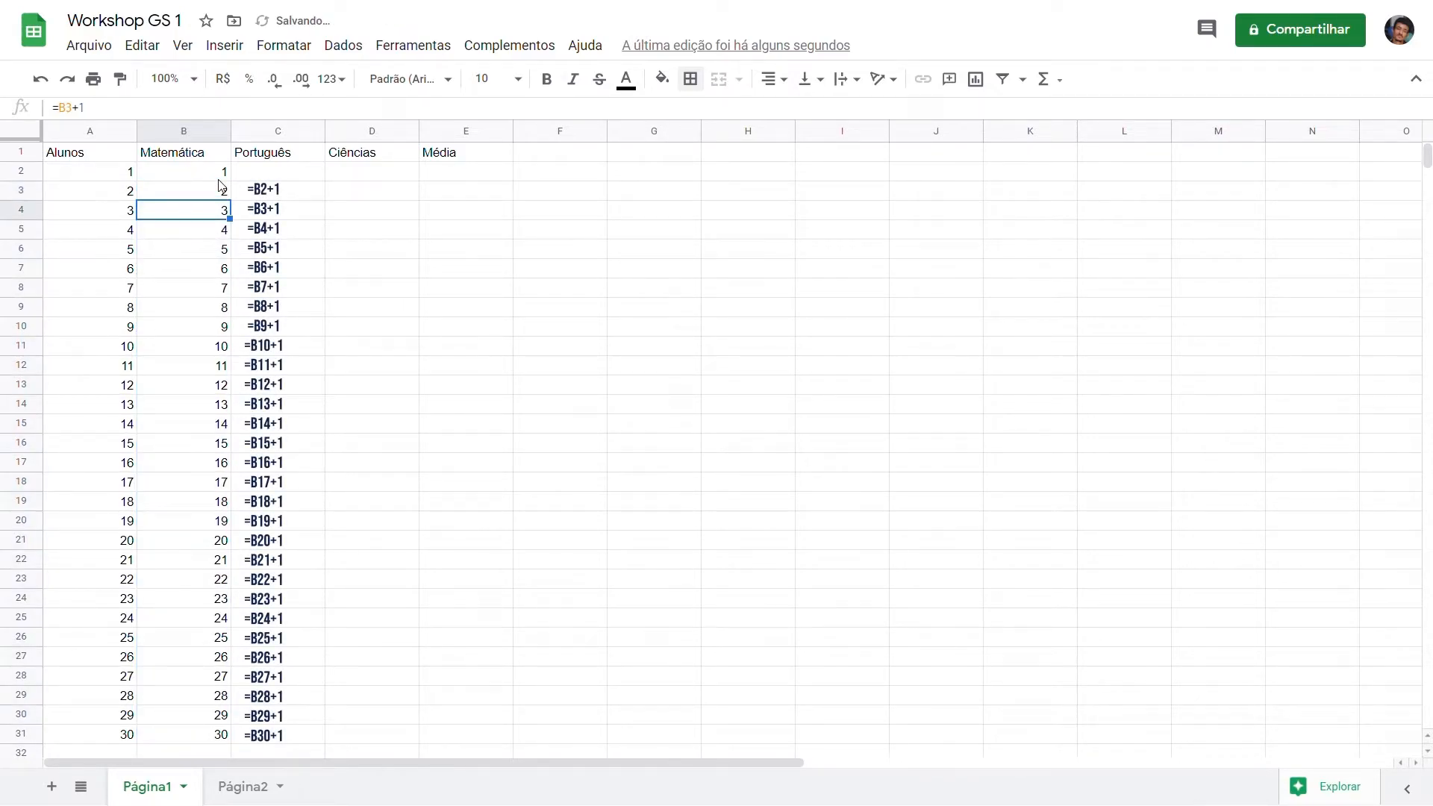
Step: Change the starting value in cell B2 to 5 to test the chained formulas
{"action": "left_click", "coordinate": [216, 176]}
{"action": "double_click", "coordinate": [221, 179]}
{"action": "key", "text": "BackSpace"}
{"action": "type", "text": "5"}
{"action": "key", "text": "Return"}
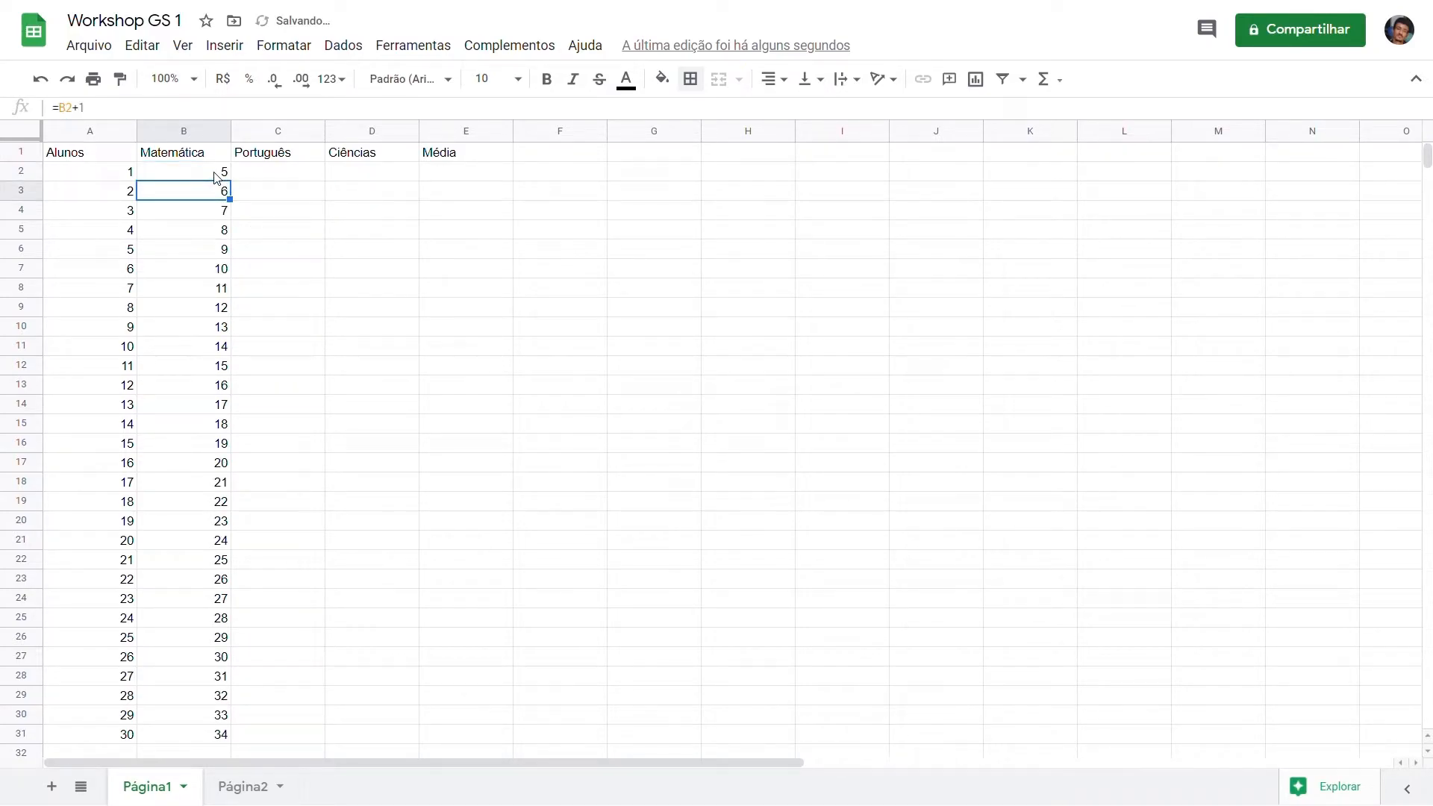
Step: Change the first student number in cell A2 to 5 for comparison, and undo the change
{"action": "double_click", "coordinate": [133, 179]}
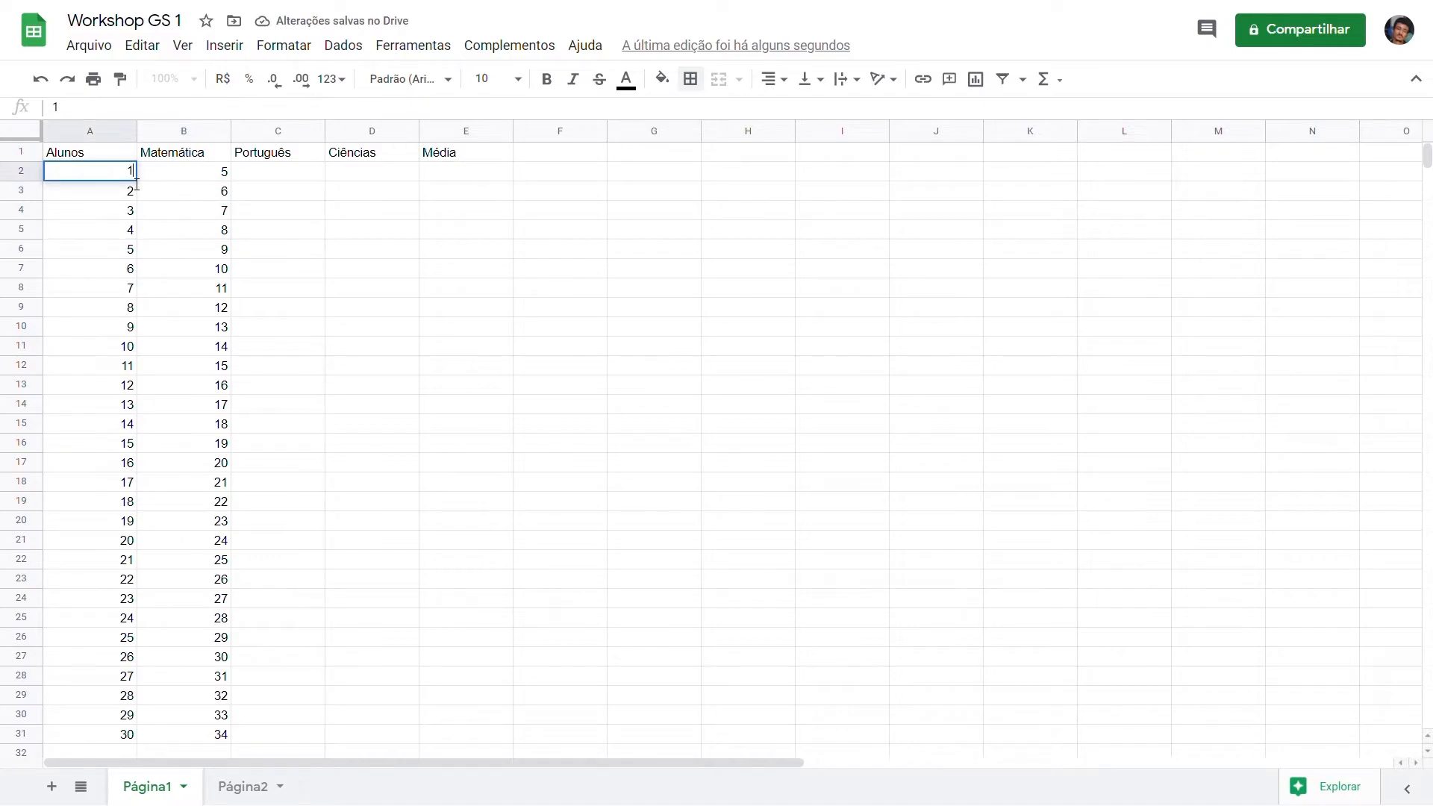
{"action": "key", "text": "BackSpace"}
{"action": "type", "text": "5"}
{"action": "key", "text": "Return"}
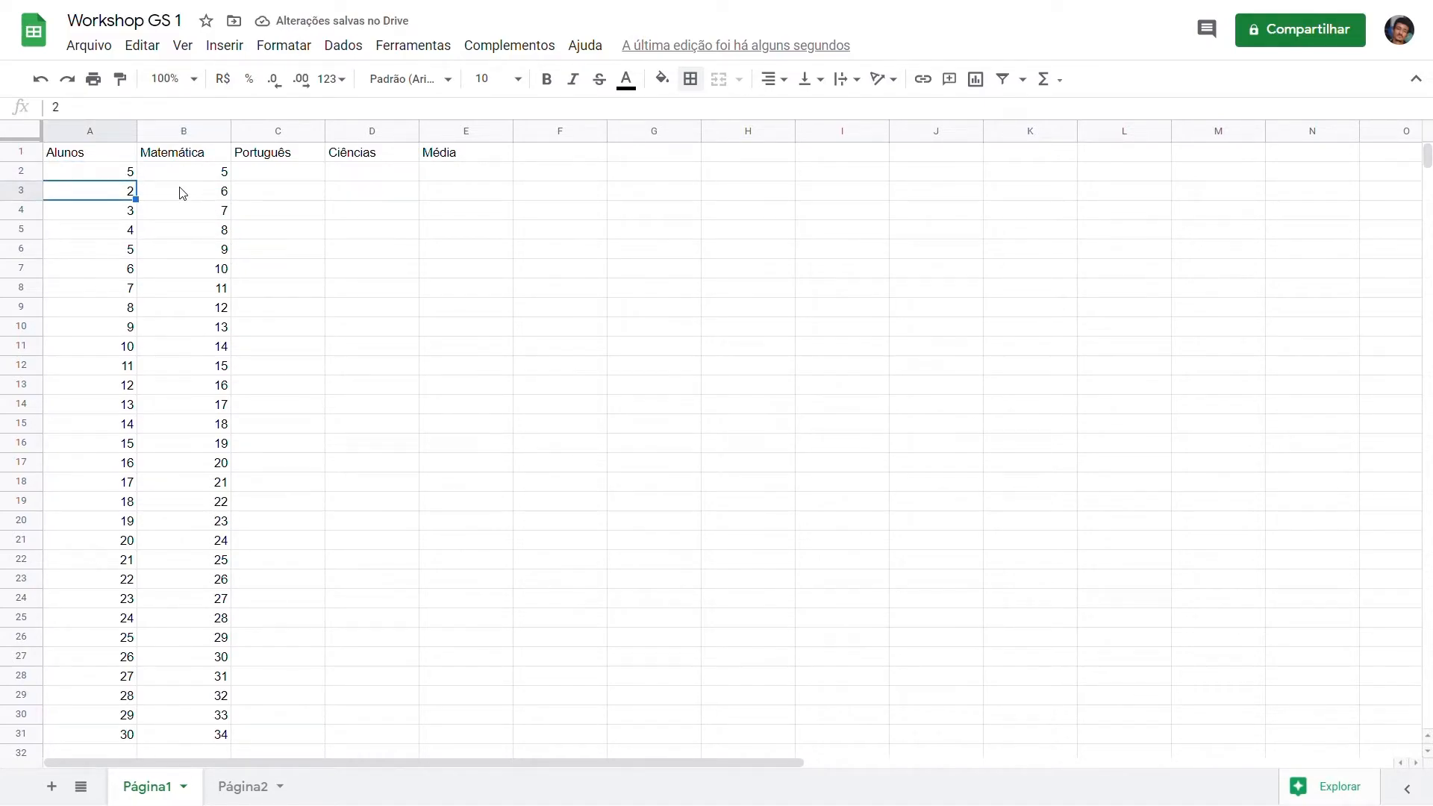
{"action": "key", "text": "ctrl+z"}
Step: Delete the values and formulas in B2:B31 under the Matemática header
{"action": "left_click_drag", "start_coordinate": [183, 176], "coordinate": [194, 741]}
{"action": "key", "text": "Delete"}
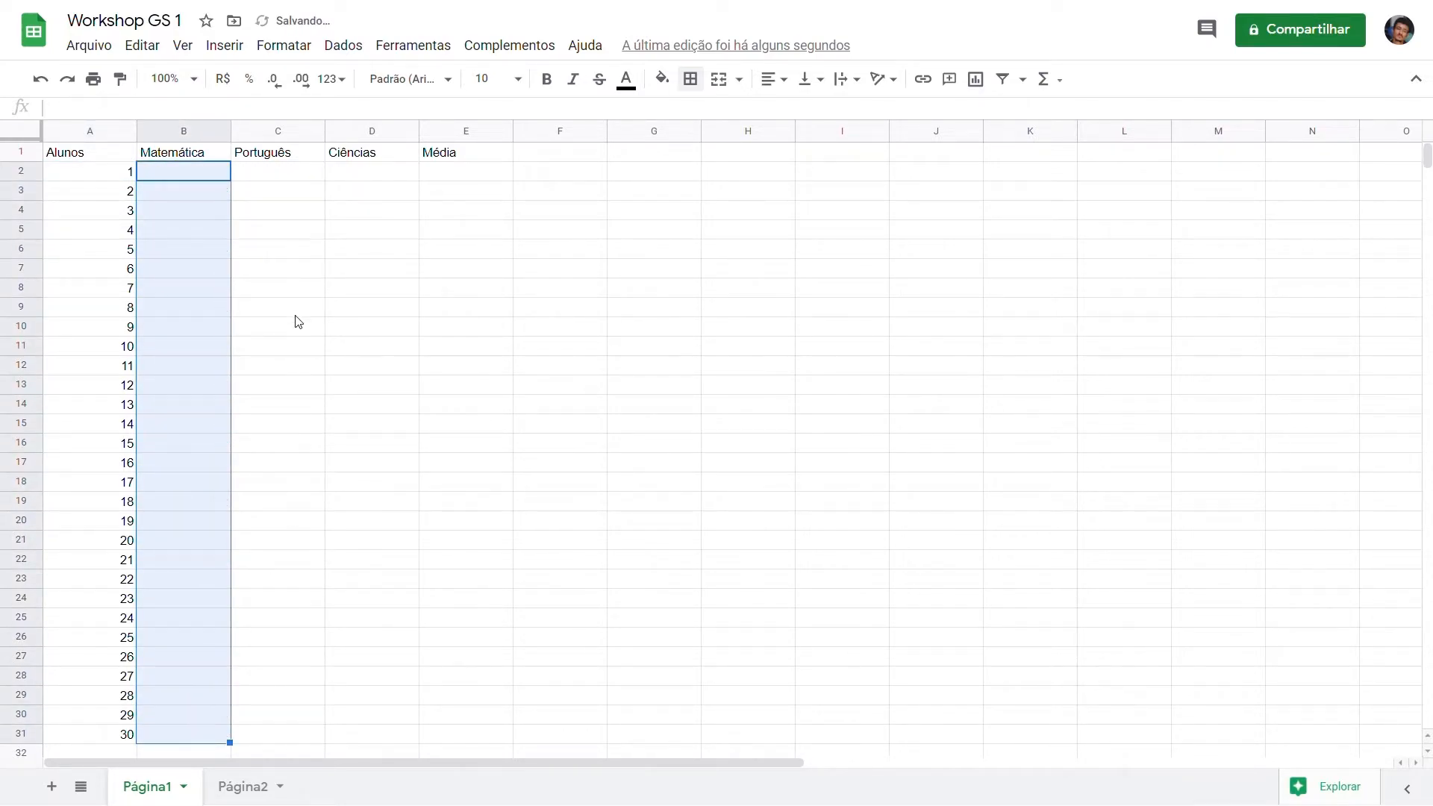
{"action": "left_click", "coordinate": [282, 250]}
{"action": "left_click", "coordinate": [201, 173]}
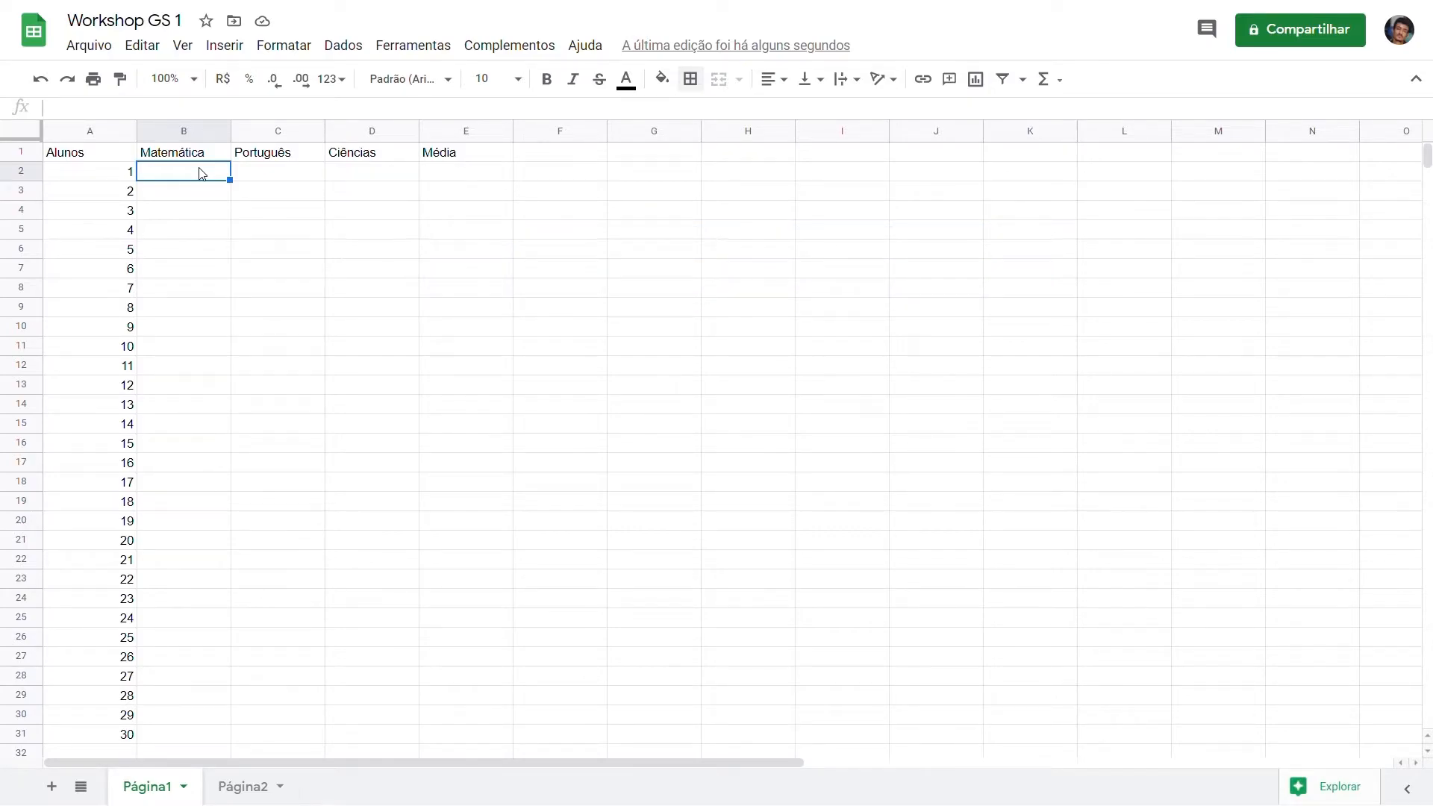
{"action": "type", "text": "="}
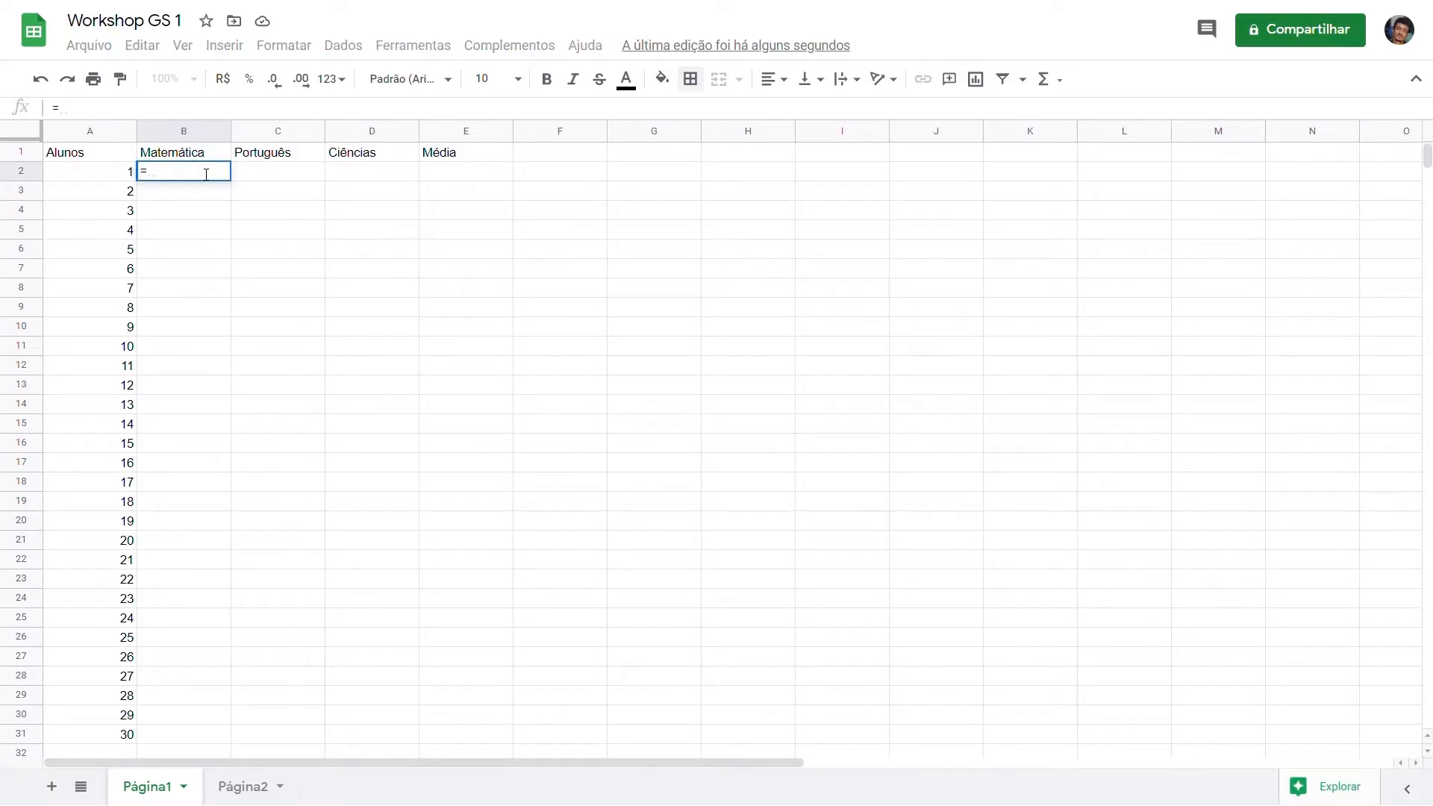
{"action": "type", "text": "ale"}
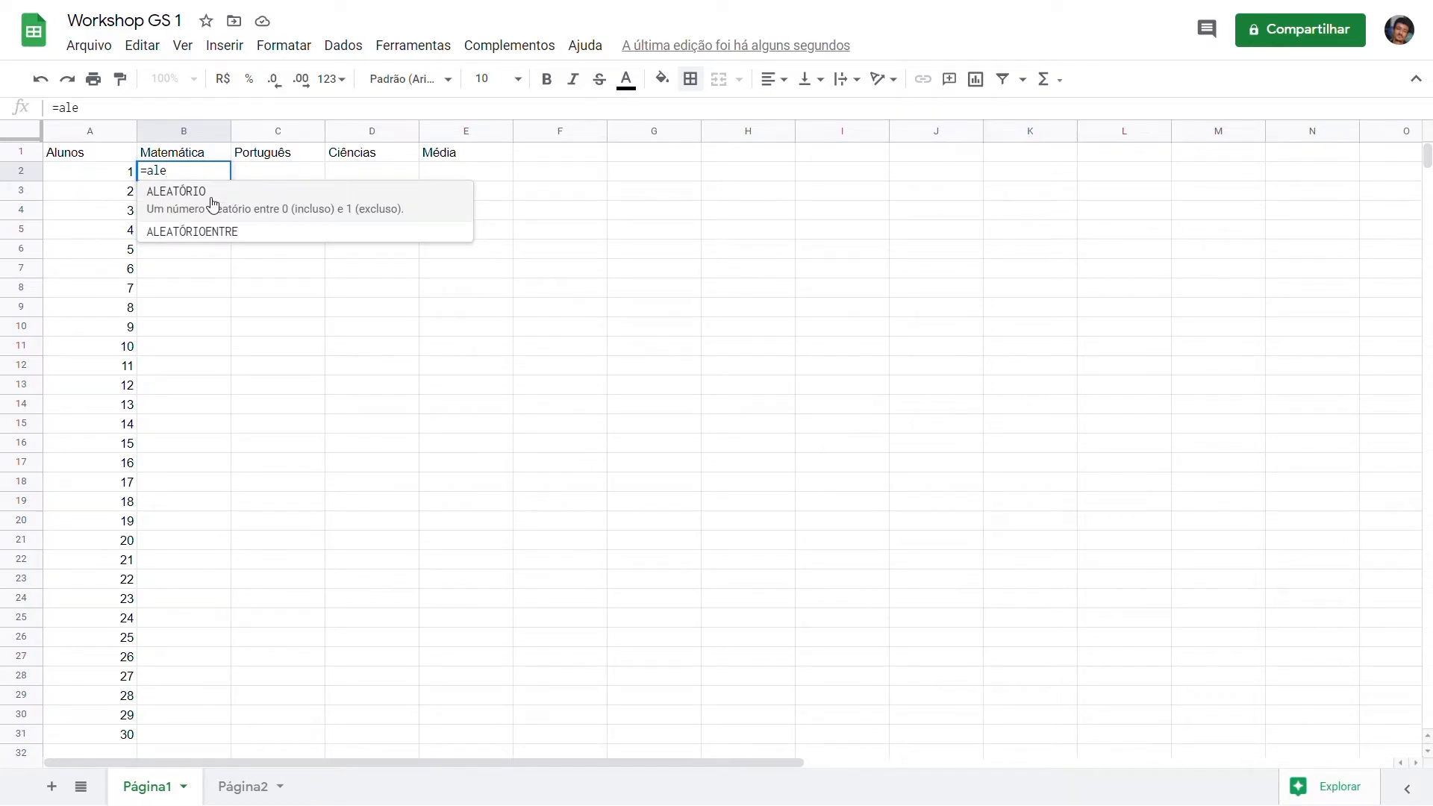
{"action": "key", "text": "Escape"}
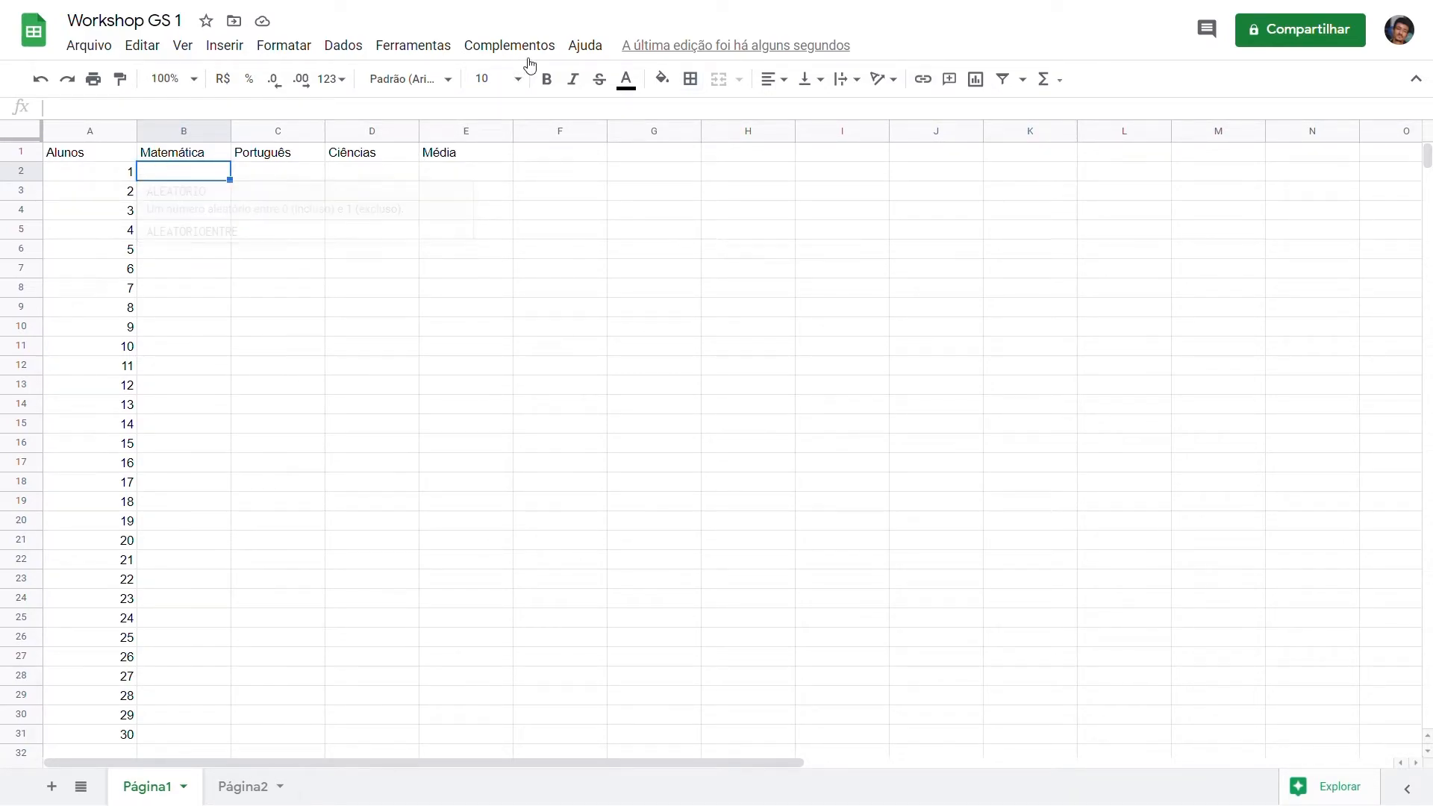
Step: Open the help page listing all Google Sheets functions and browse through its table of function names, syntax and descriptions
{"action": "left_click", "coordinate": [530, 52]}
{"action": "left_click", "coordinate": [588, 49]}
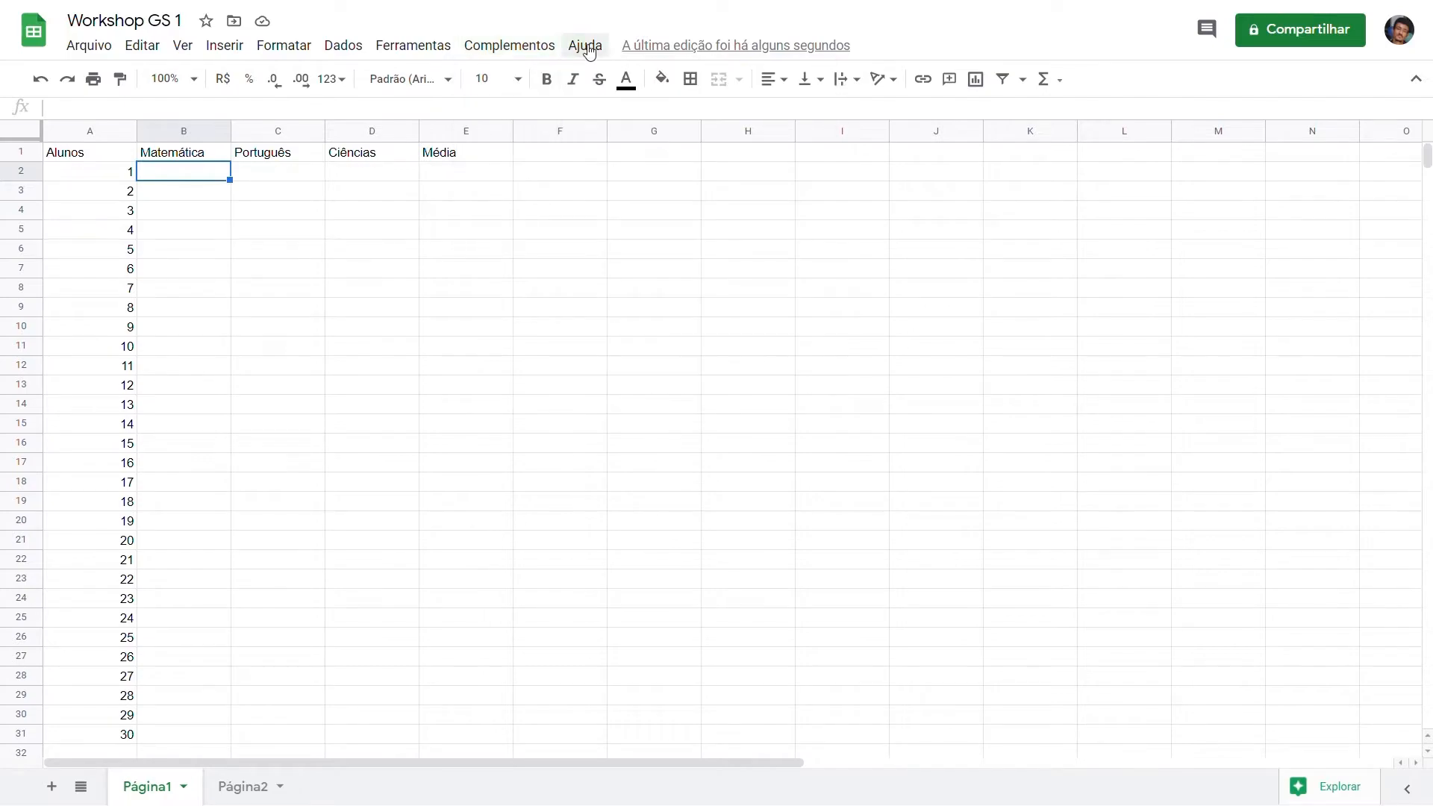
{"action": "left_click", "coordinate": [588, 49]}
{"action": "left_click", "coordinate": [670, 370]}
{"action": "scroll", "coordinate": [672, 381], "scroll_direction": "down", "scroll_amount": 2}
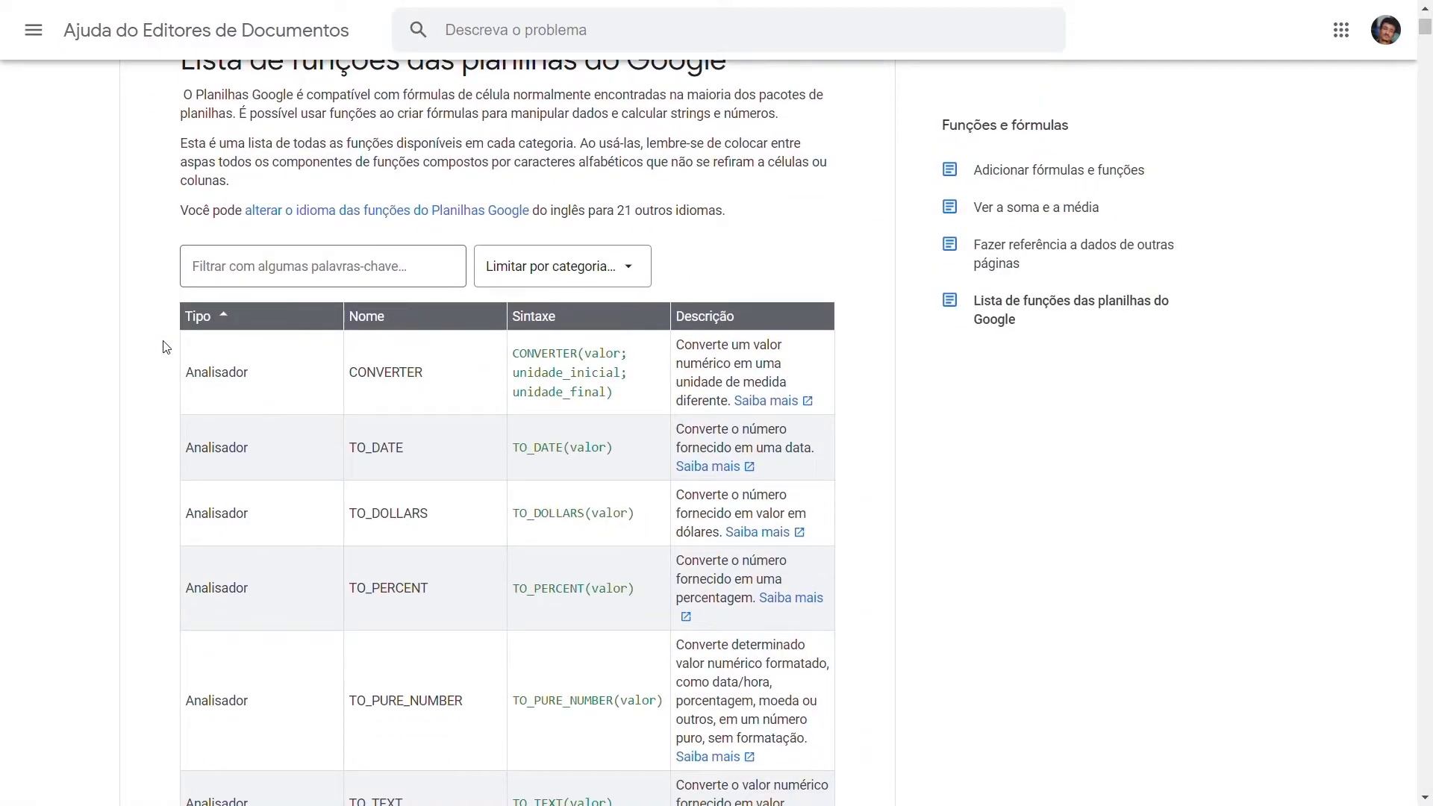
{"action": "scroll", "coordinate": [436, 363], "scroll_direction": "down", "scroll_amount": 12}
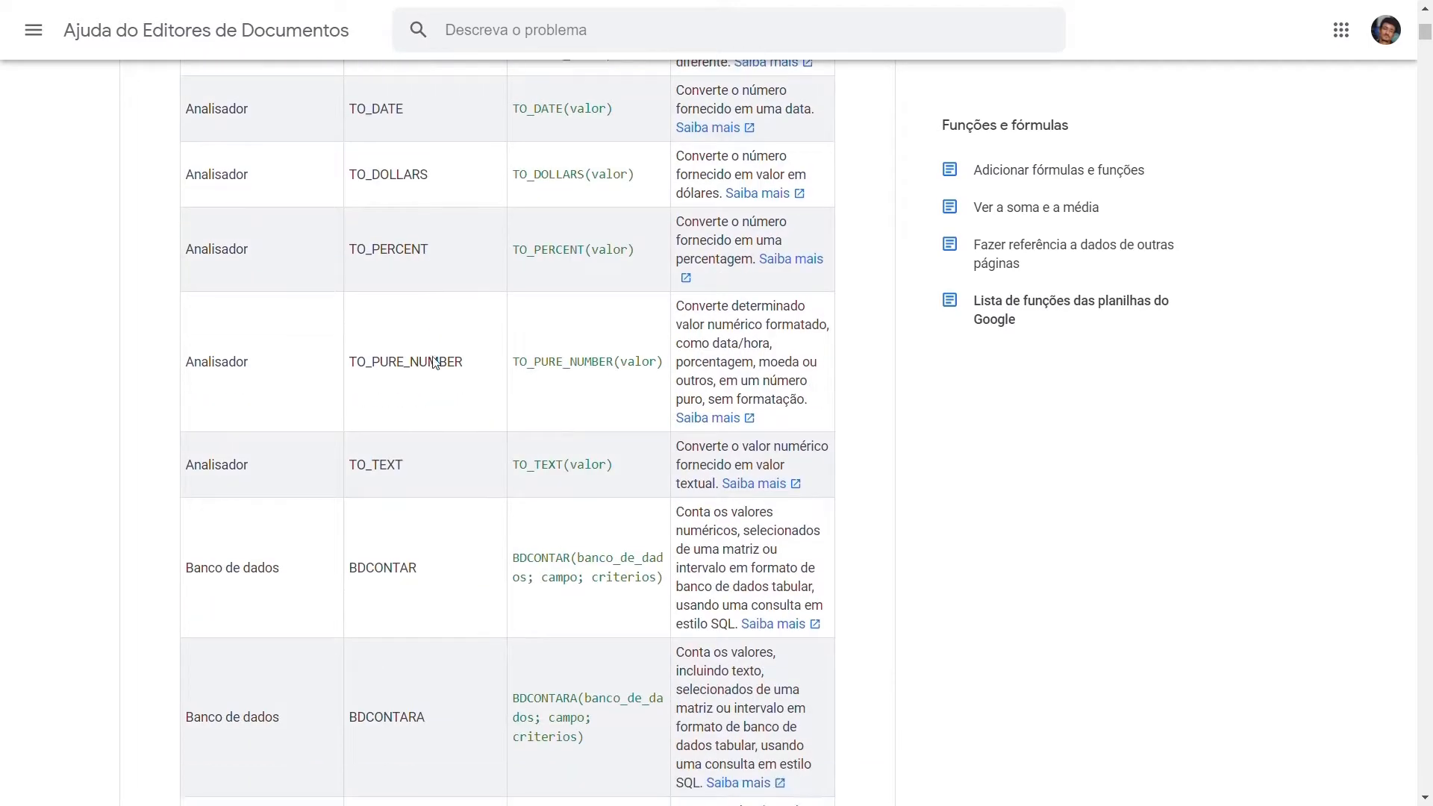
{"action": "scroll", "coordinate": [441, 364], "scroll_direction": "down", "scroll_amount": 7}
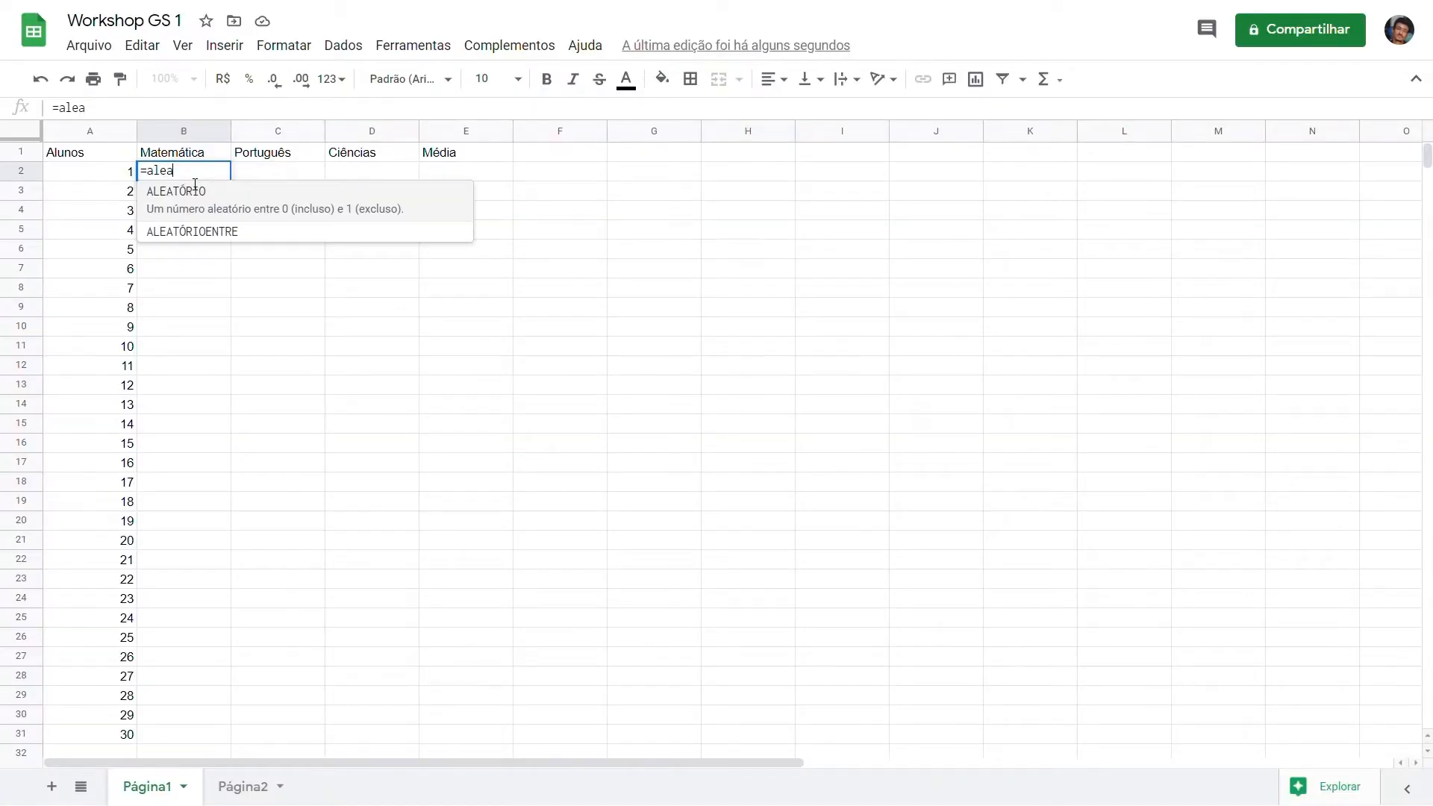
Step: Generate a random Matemática grade between 3 and 10 in cell B2 with the ALEATÓRIOENTRE function
{"action": "left_click", "coordinate": [208, 238]}
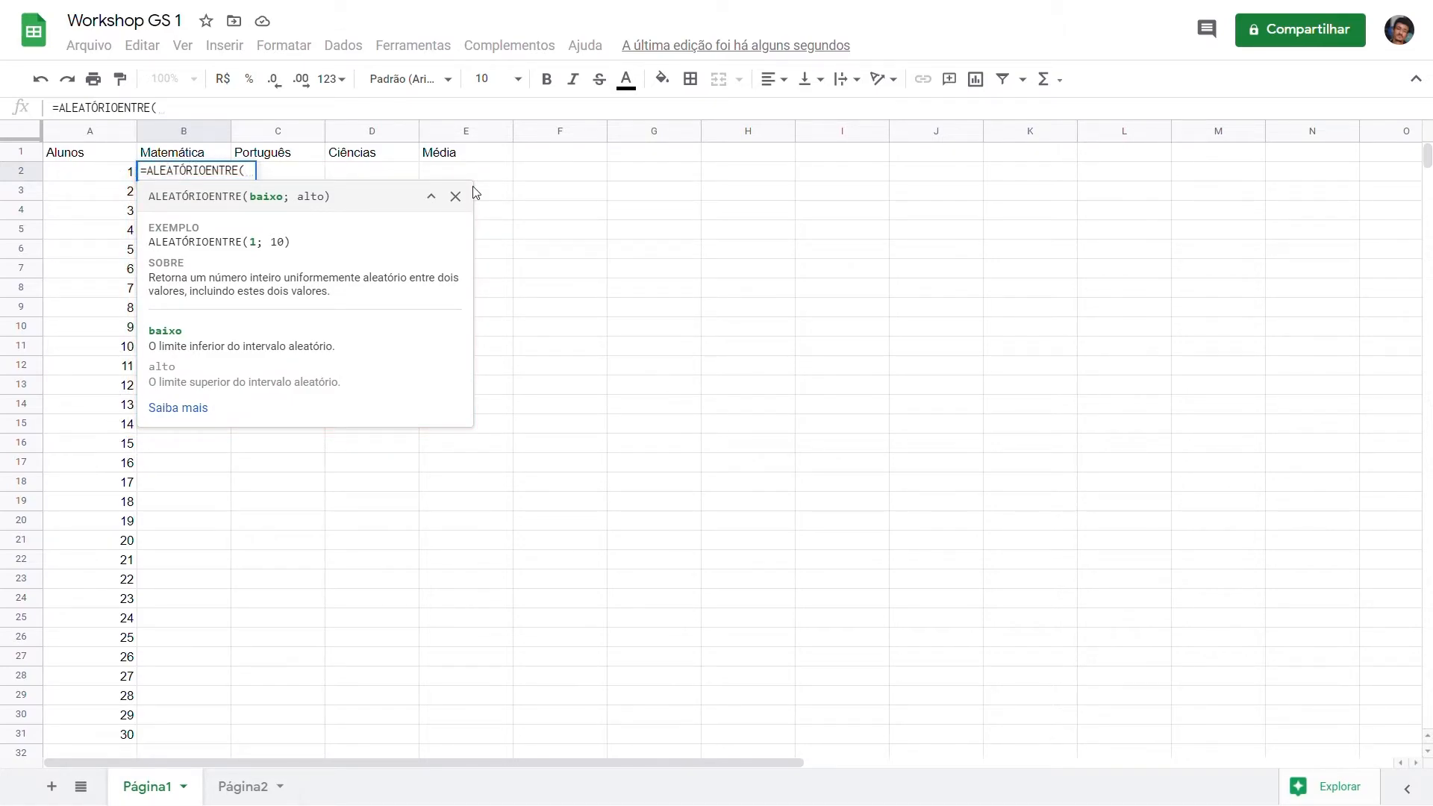
{"action": "type", "text": "3;"}
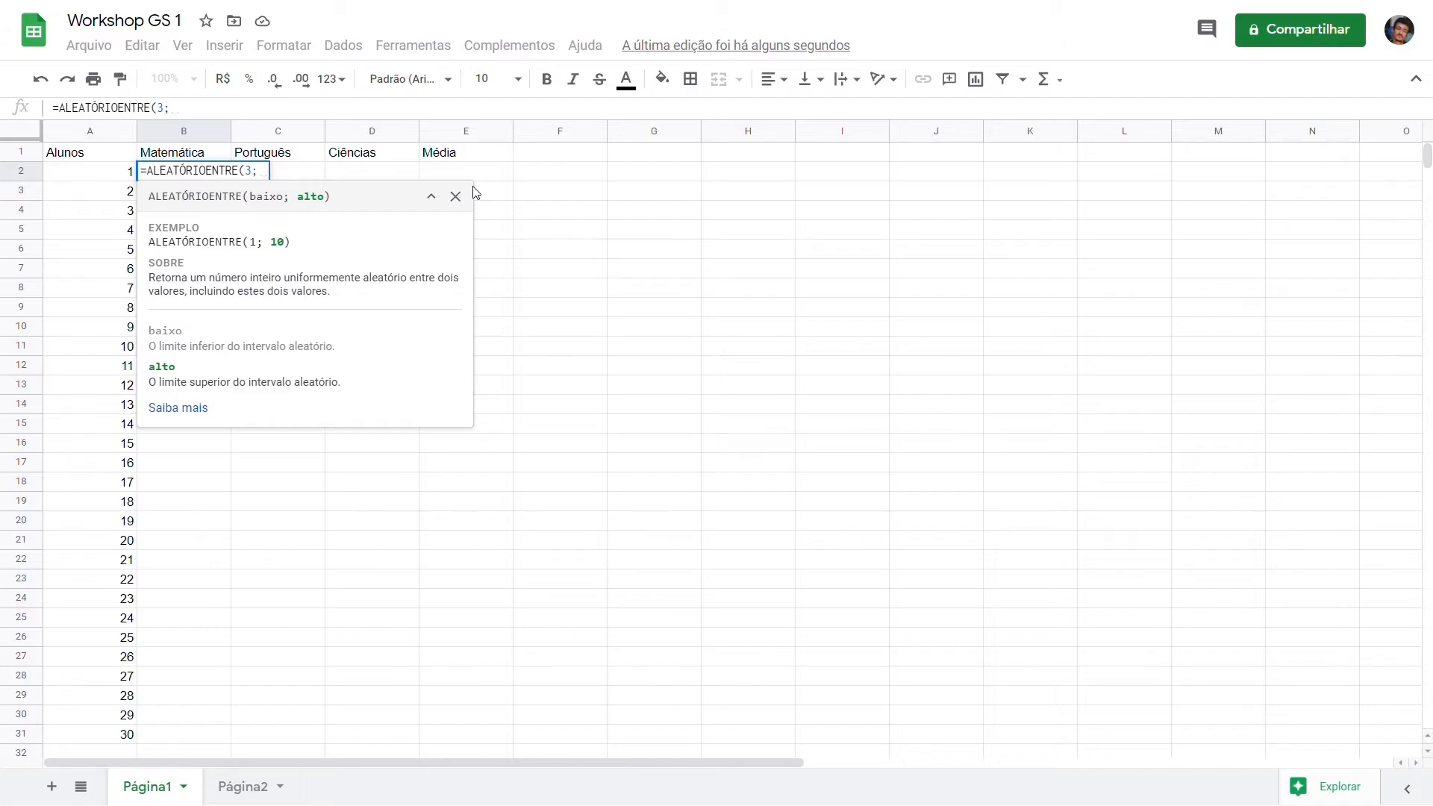
{"action": "type", "text": "10"}
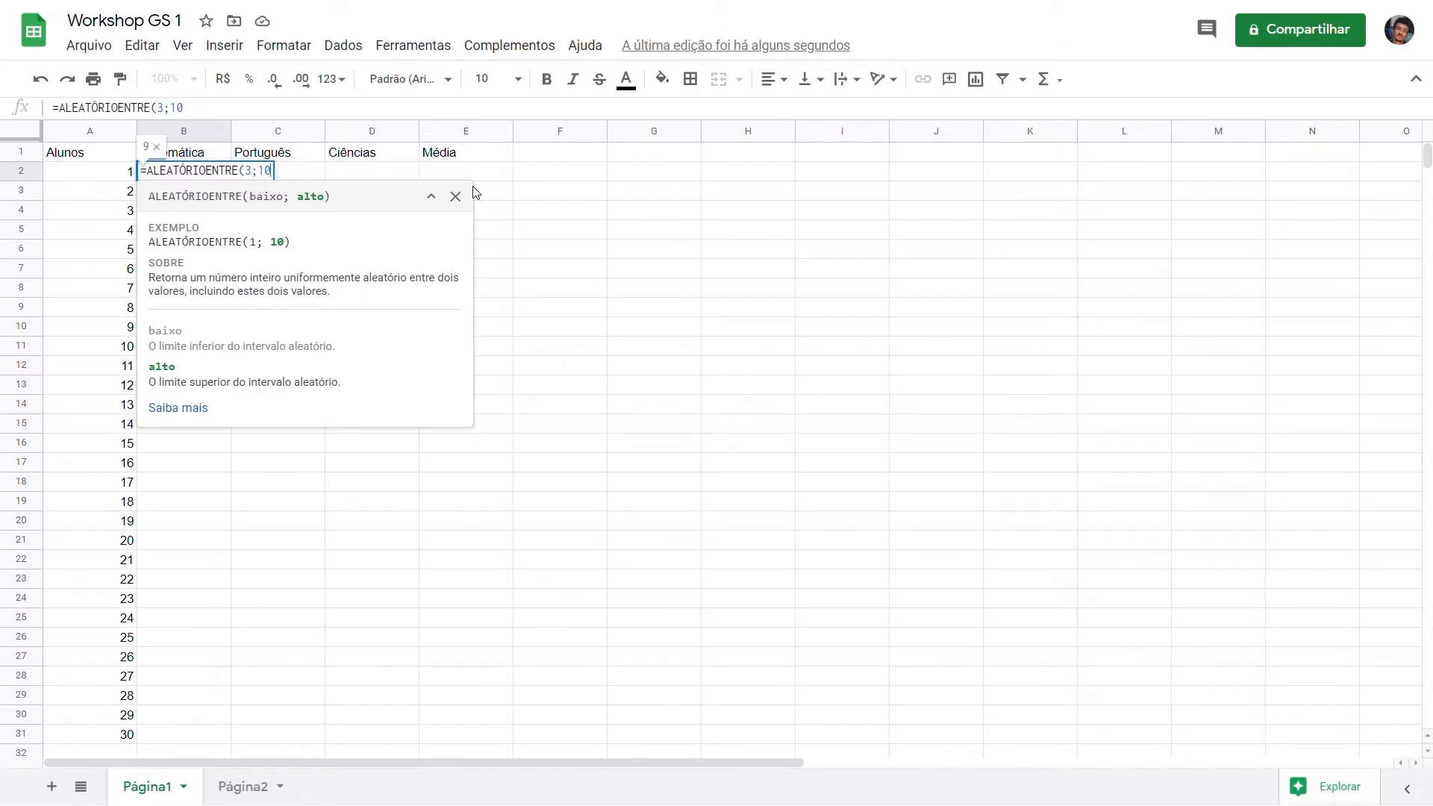
{"action": "key", "text": "Return"}
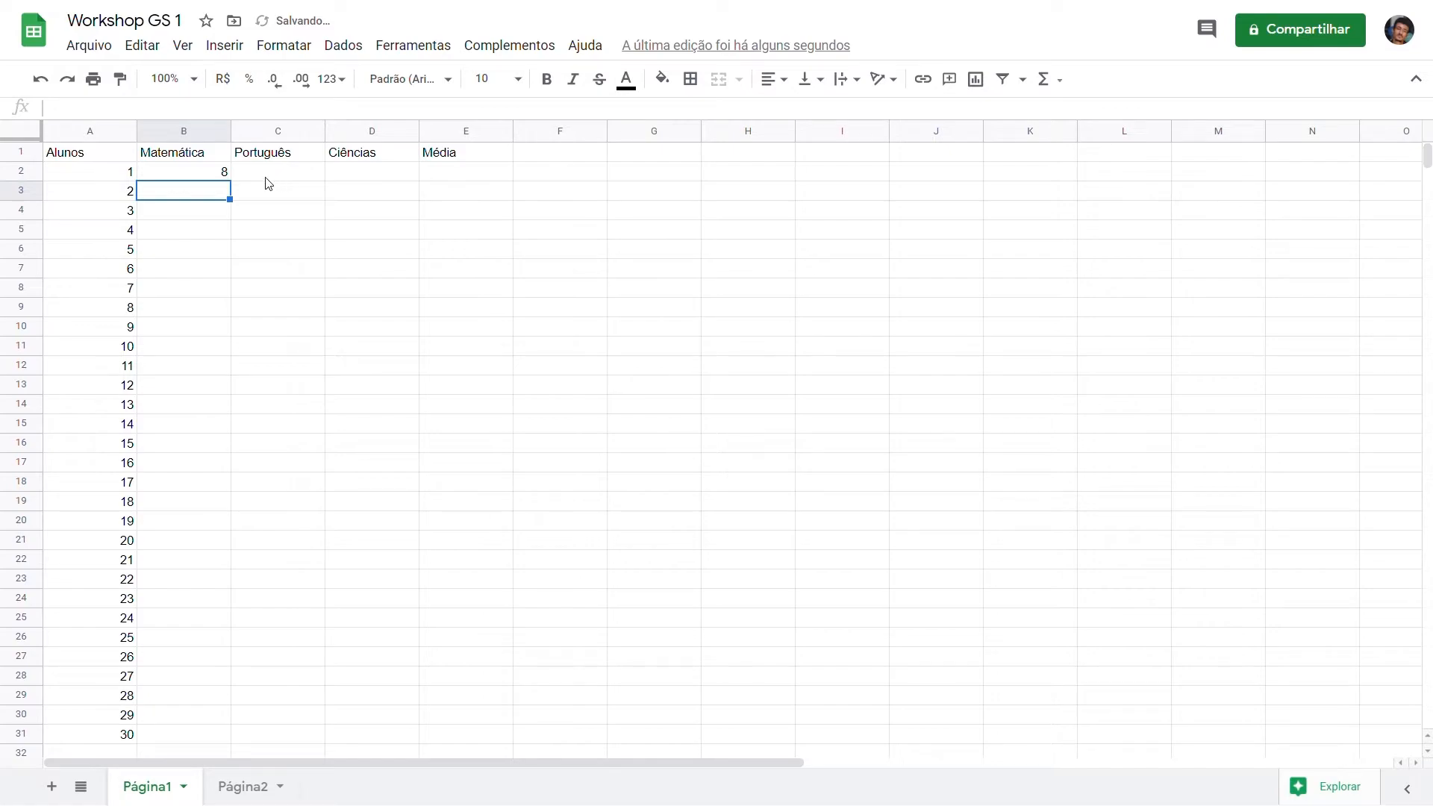
Step: Fill the random grade formula from B2 across the Matemática, Português and Ciências columns down to D31
{"action": "left_click", "coordinate": [220, 177]}
{"action": "left_click_drag", "start_coordinate": [230, 179], "coordinate": [374, 741]}
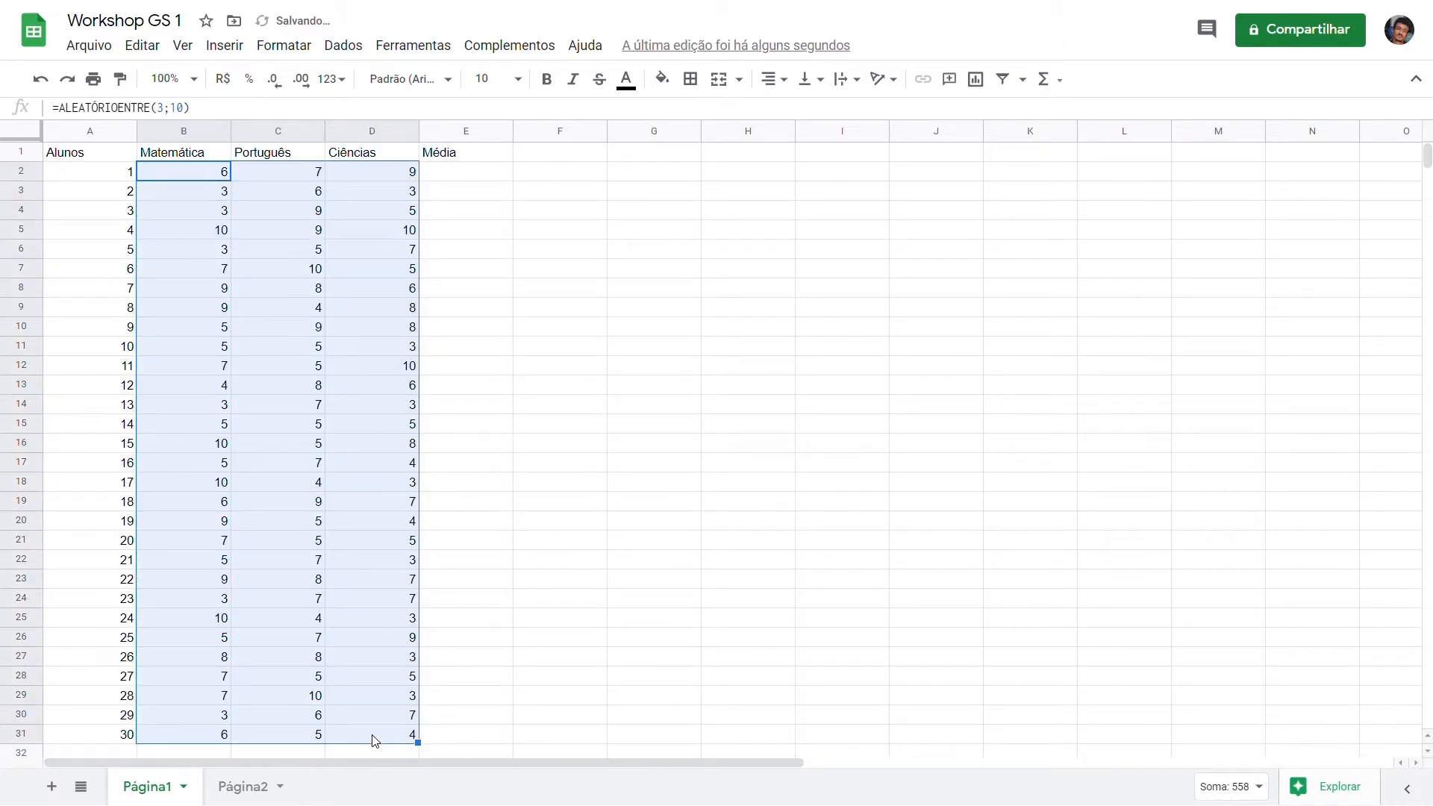
Step: Enter a test value of 10 in cell E2 under Média, and delete it again
{"action": "left_click", "coordinate": [458, 174]}
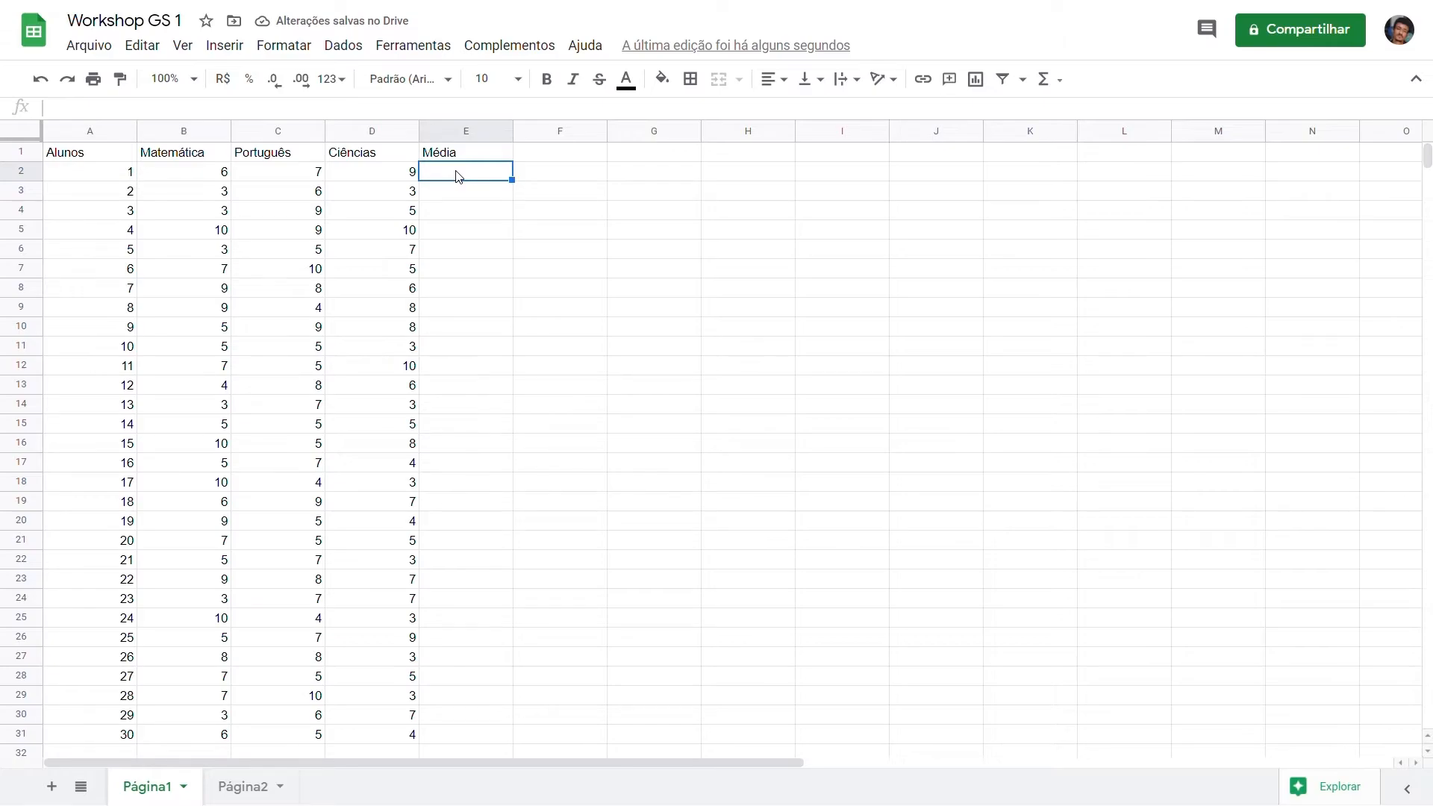
{"action": "type", "text": "10"}
{"action": "key", "text": "Return"}
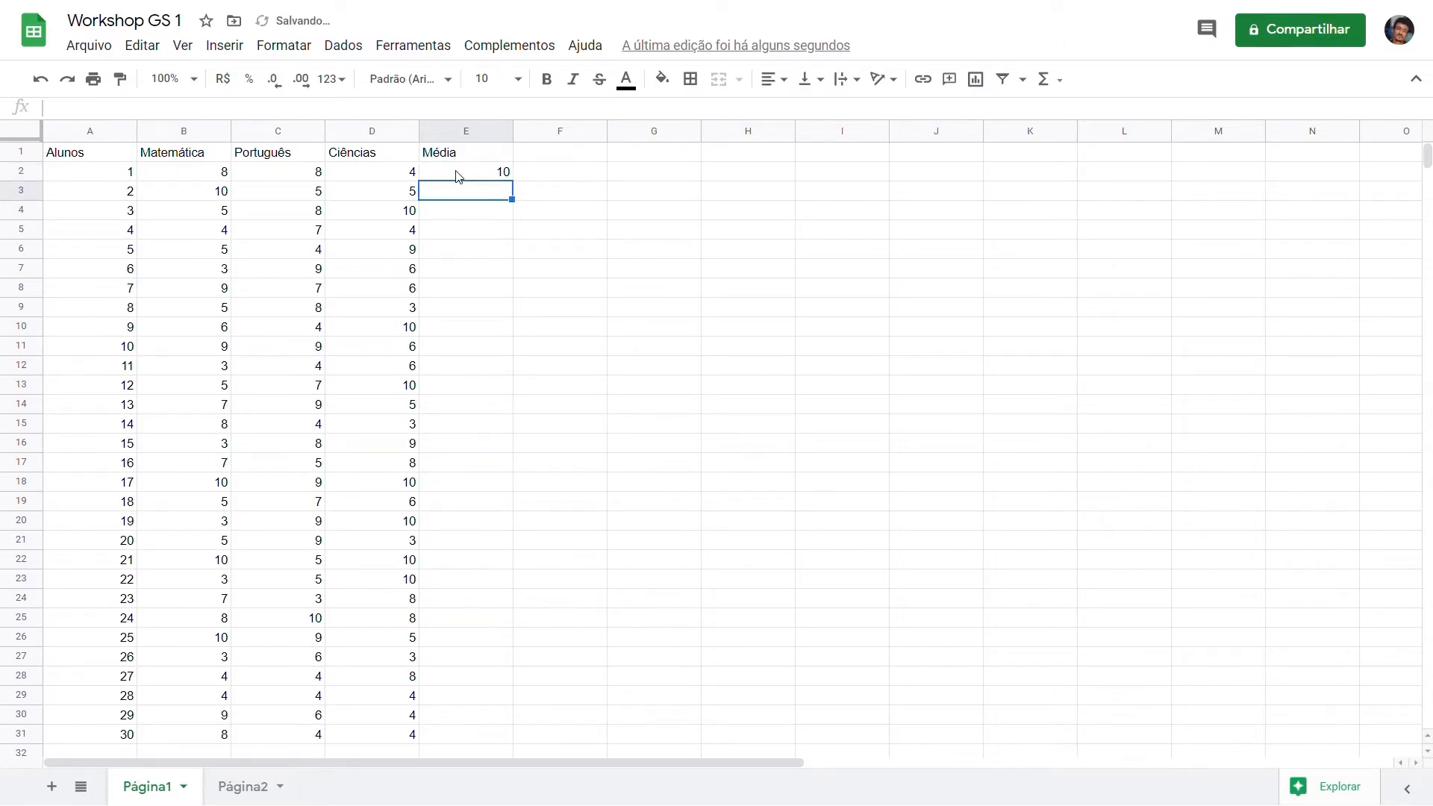
{"action": "left_click", "coordinate": [458, 175]}
{"action": "key", "text": "Delete"}
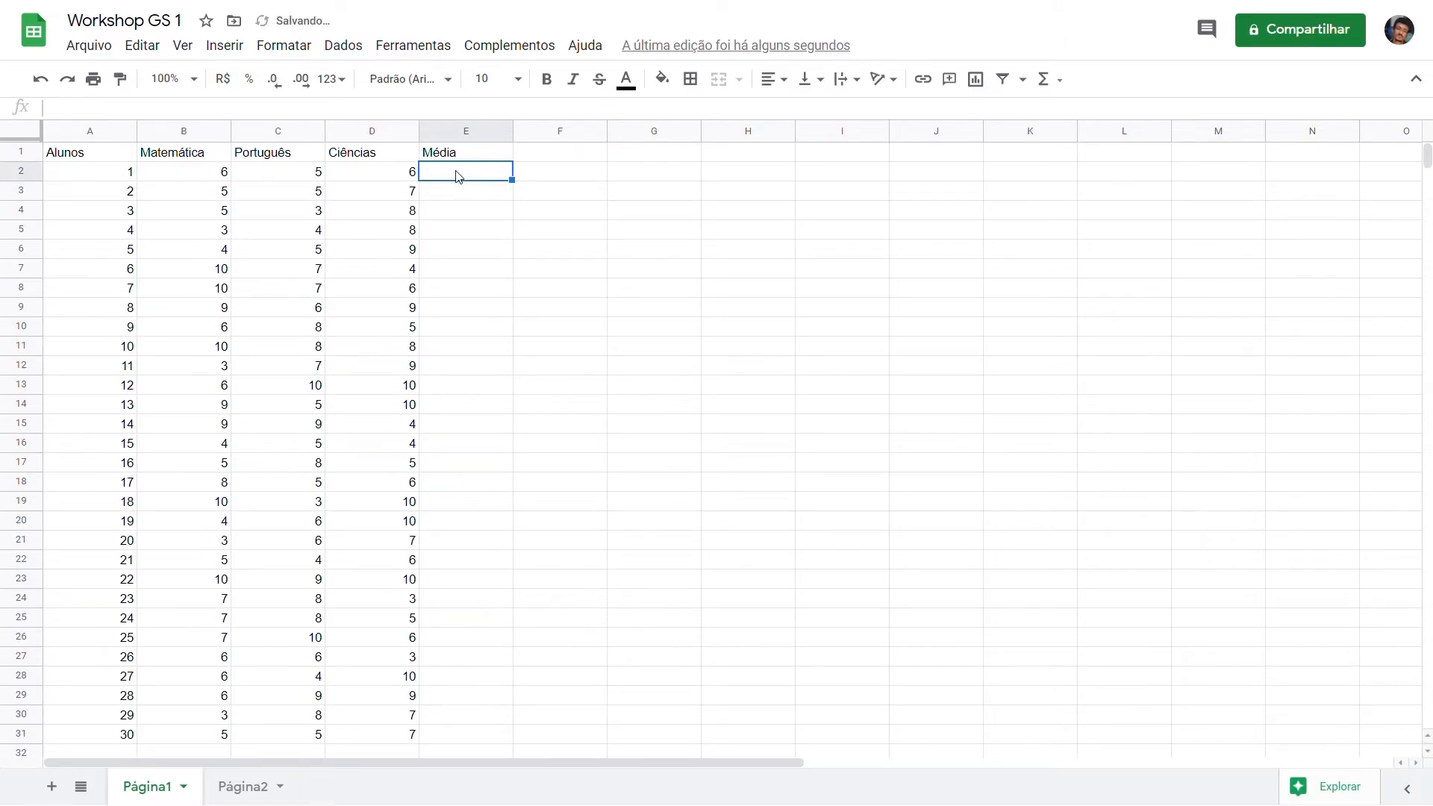
Step: Copy the random grades in B2:D31 and paste them over the same range as values only
{"action": "left_click_drag", "start_coordinate": [192, 182], "coordinate": [412, 735]}
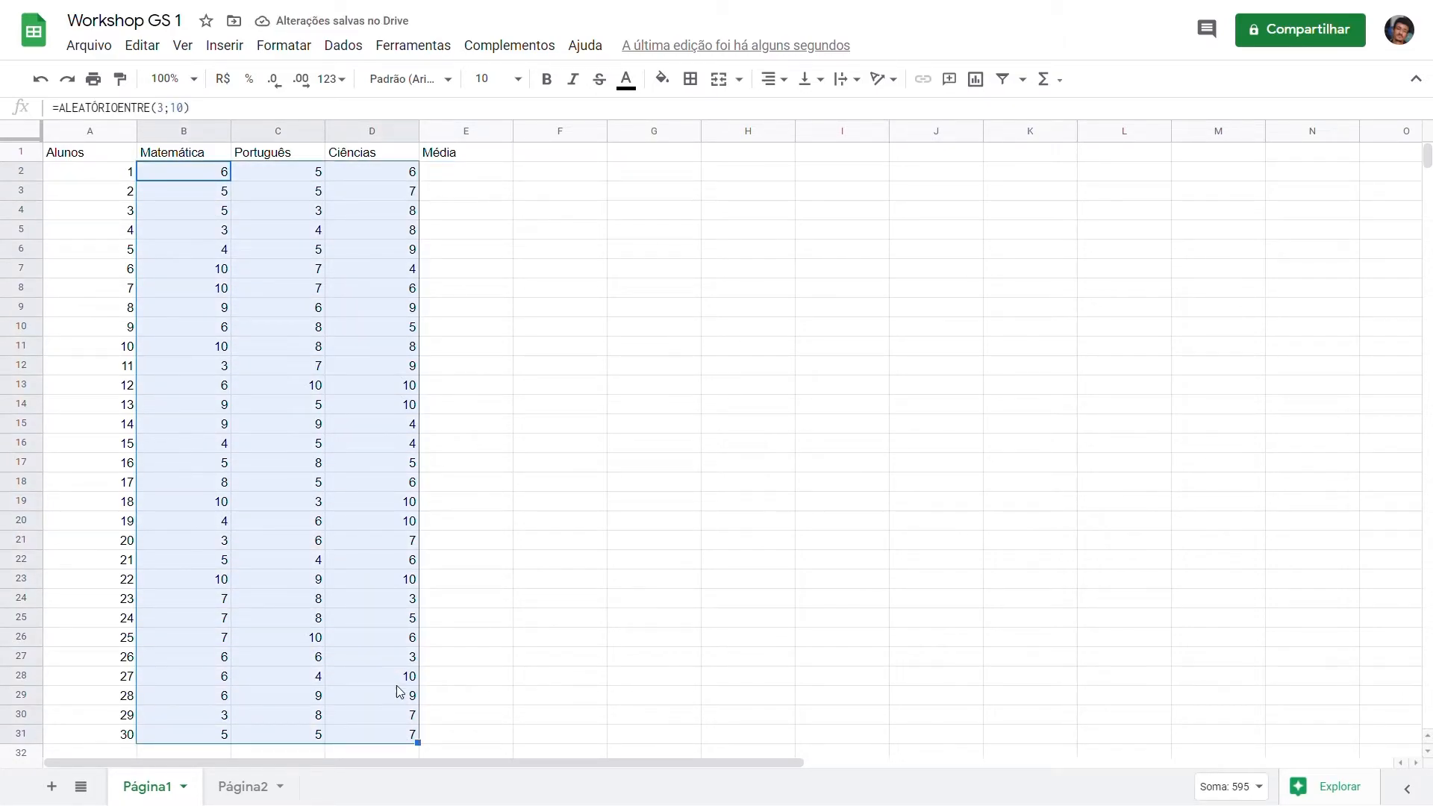
{"action": "right_click", "coordinate": [382, 654]}
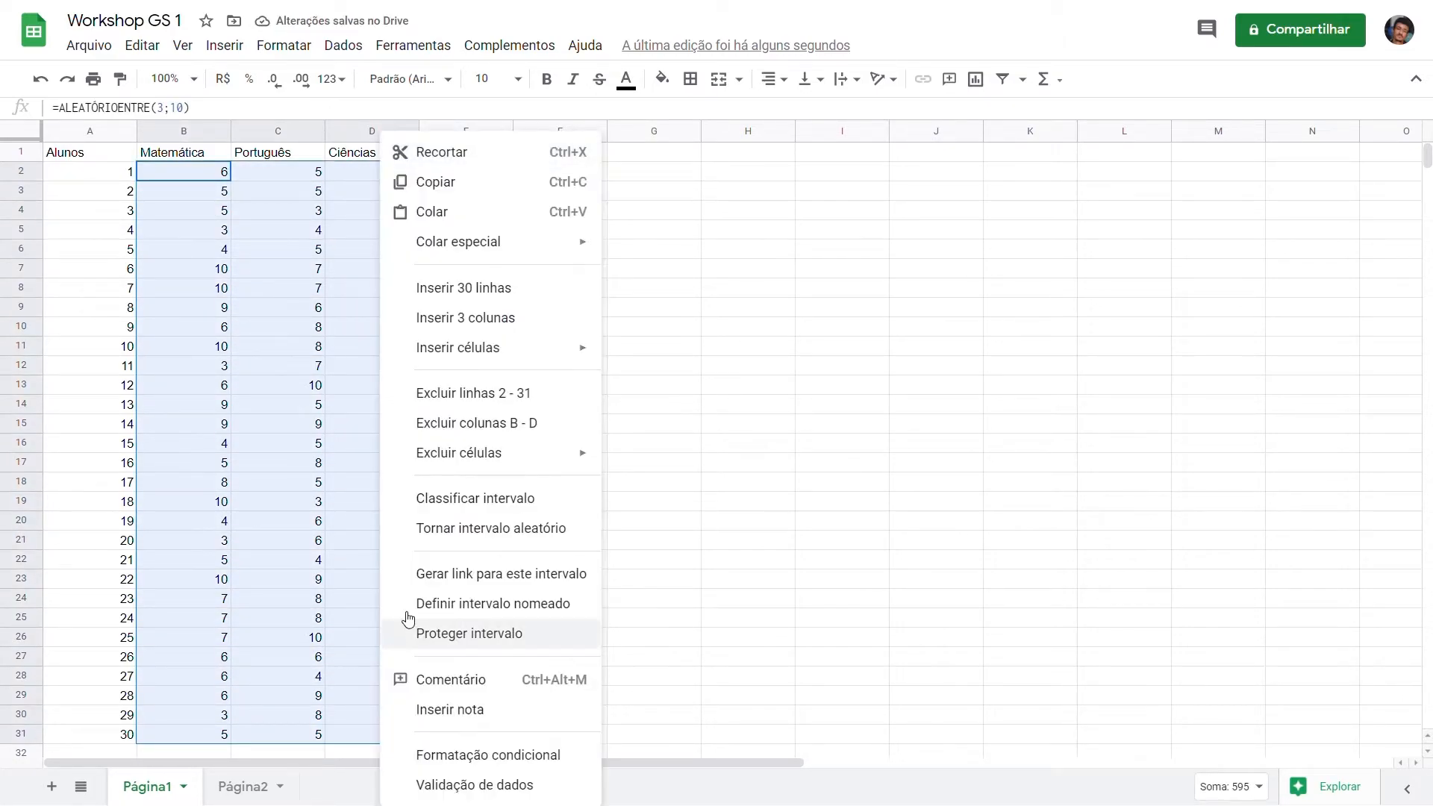
{"action": "left_click", "coordinate": [488, 183]}
{"action": "right_click", "coordinate": [262, 195]}
{"action": "mouse_move", "coordinate": [425, 245]}
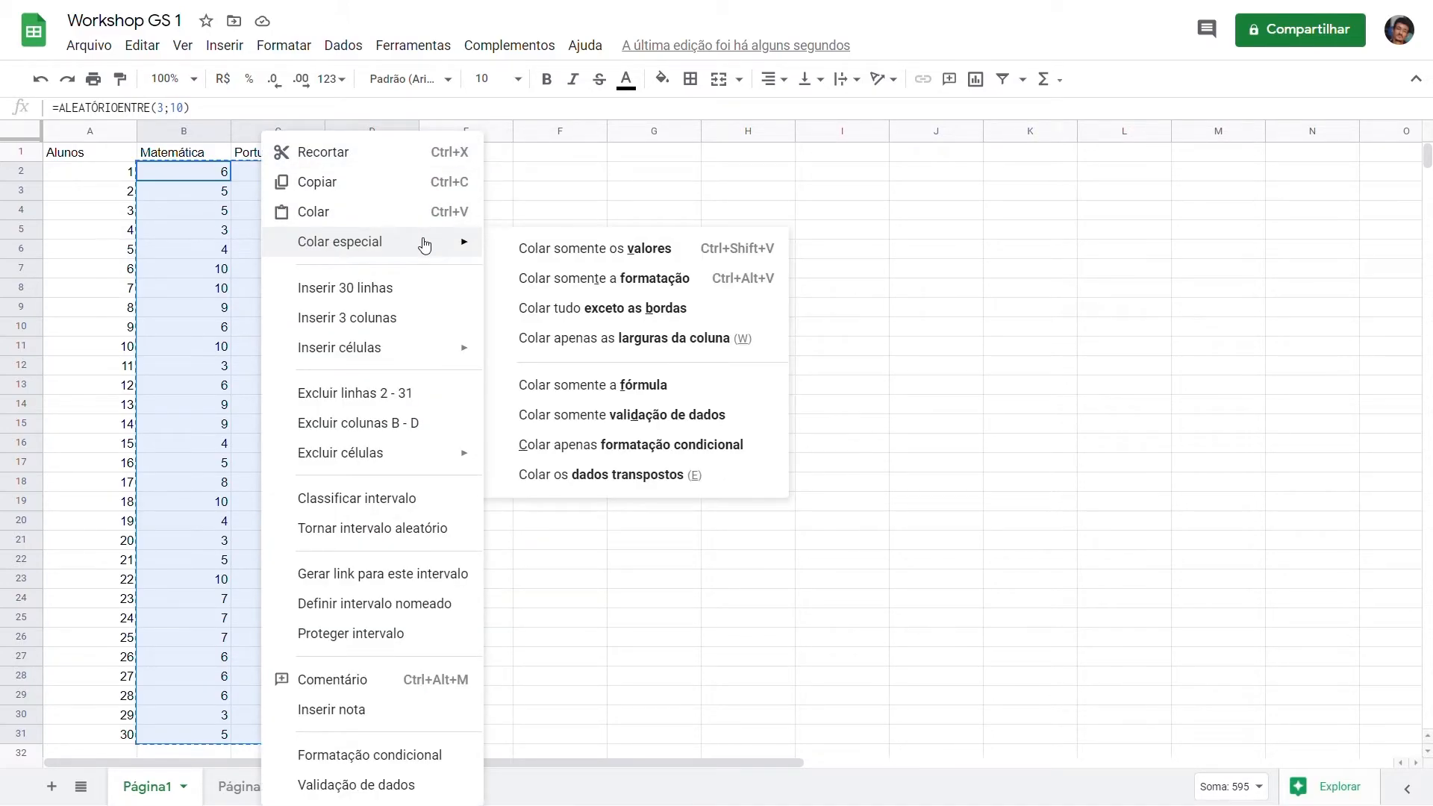
{"action": "left_click", "coordinate": [534, 254]}
{"action": "left_click", "coordinate": [263, 175]}
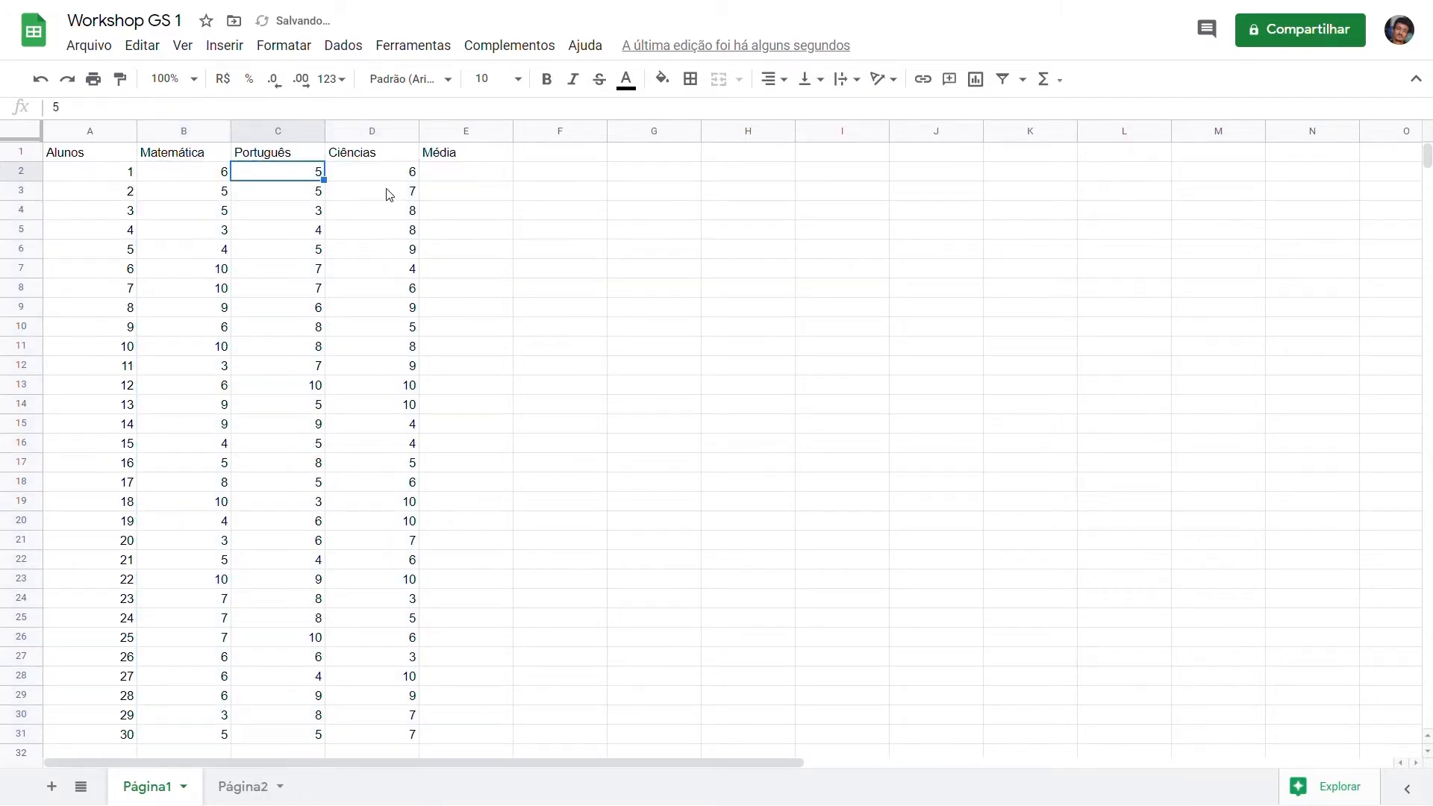
{"action": "left_click", "coordinate": [457, 176]}
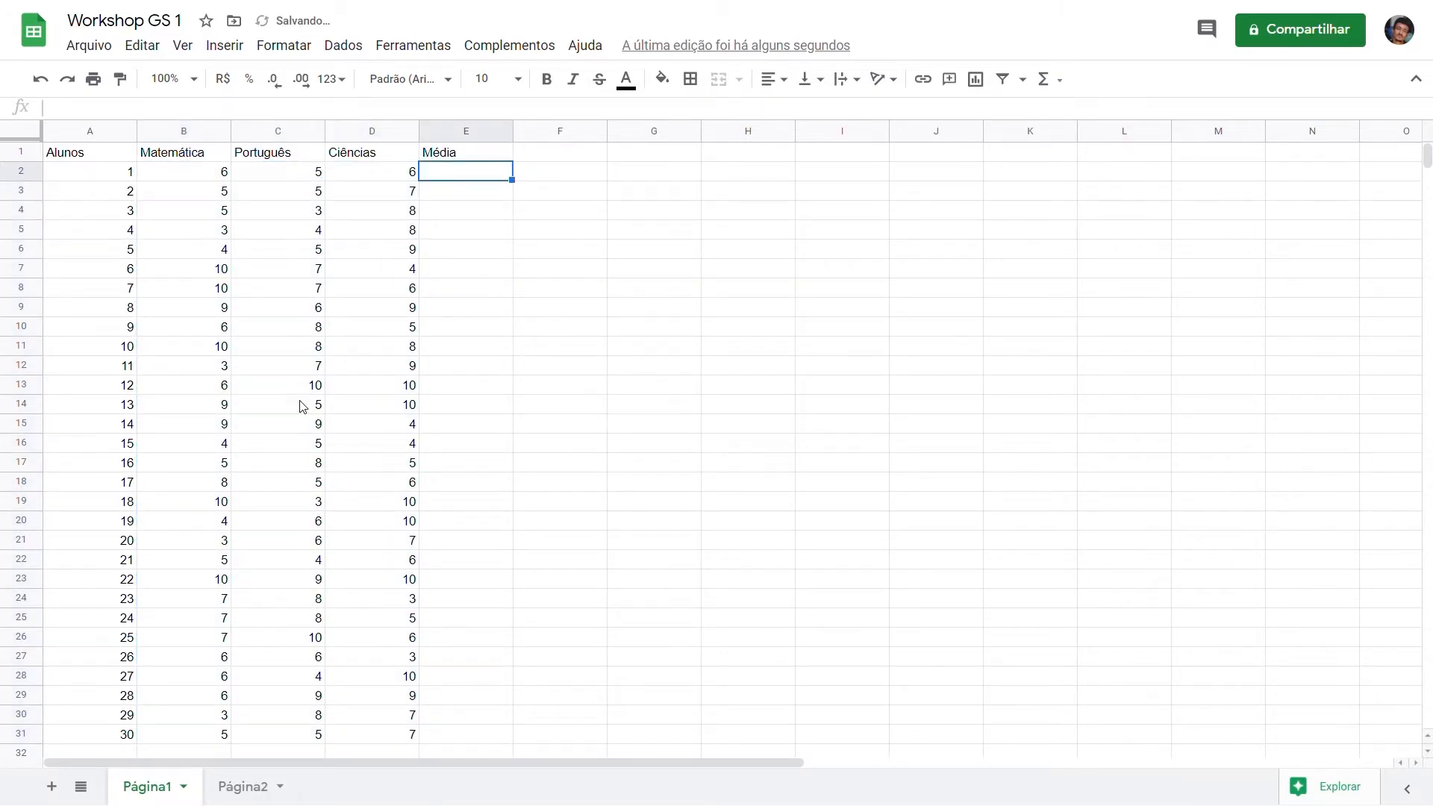
Step: Add the row label "Média da turma" in cell A32 below the last student
{"action": "scroll", "coordinate": [117, 735], "scroll_direction": "down", "scroll_amount": 1}
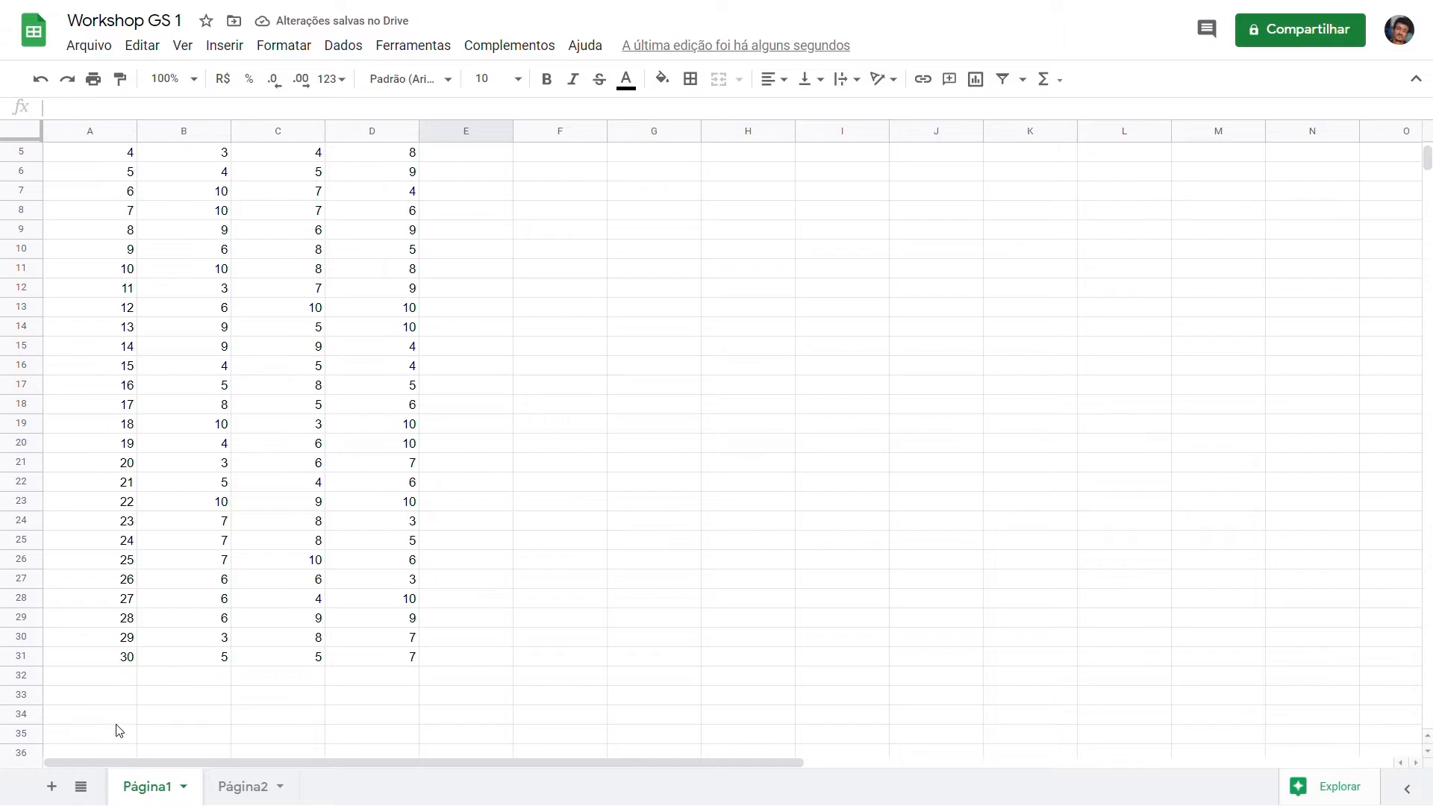
{"action": "left_click", "coordinate": [106, 687]}
{"action": "double_click", "coordinate": [106, 686]}
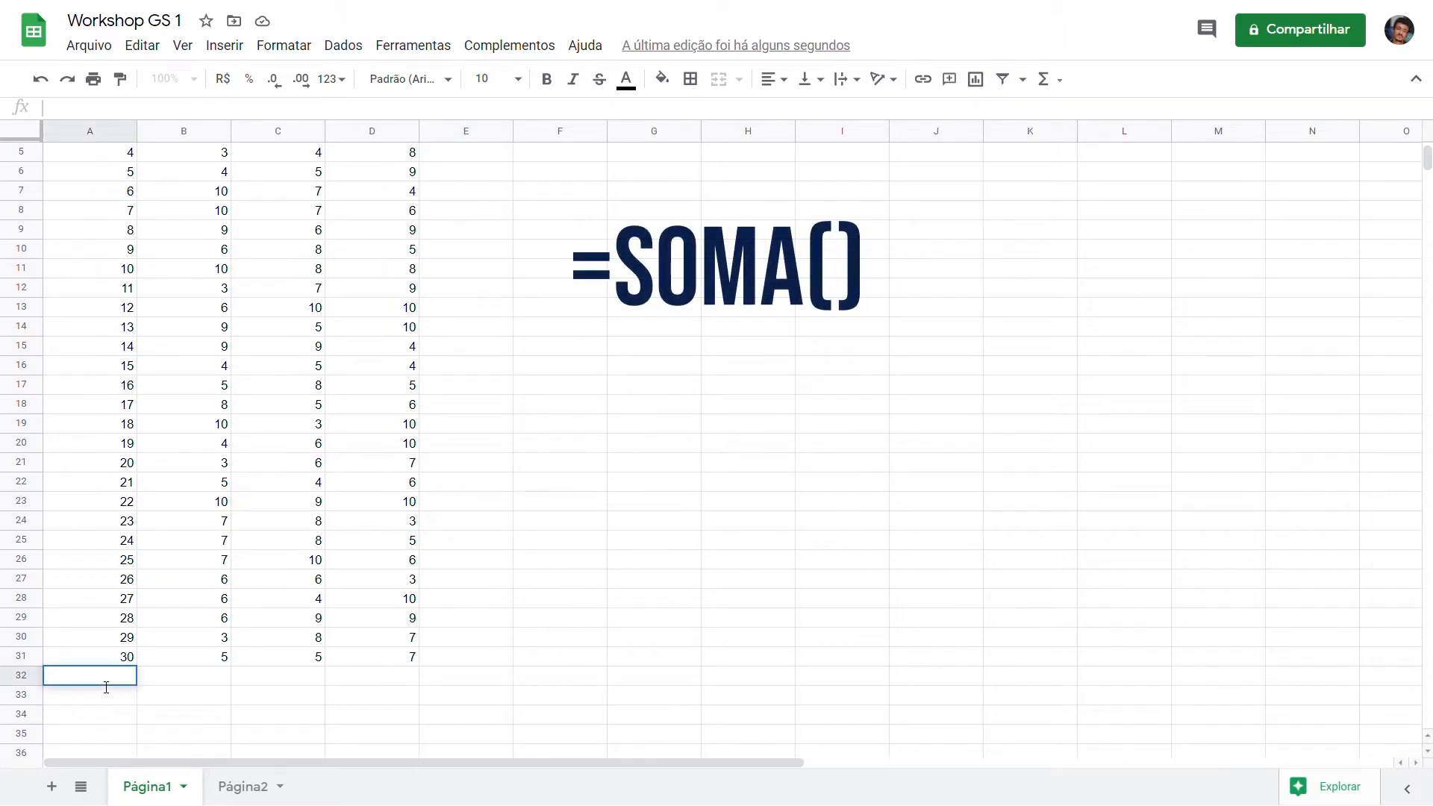
{"action": "type", "text": "Média da turma"}
{"action": "key", "text": "Tab"}
Step: Calculate the Matemática class average in B32 with =SOMA(B2:B31)/30 and fill the formula across to D32
{"action": "type", "text": "=soma"}
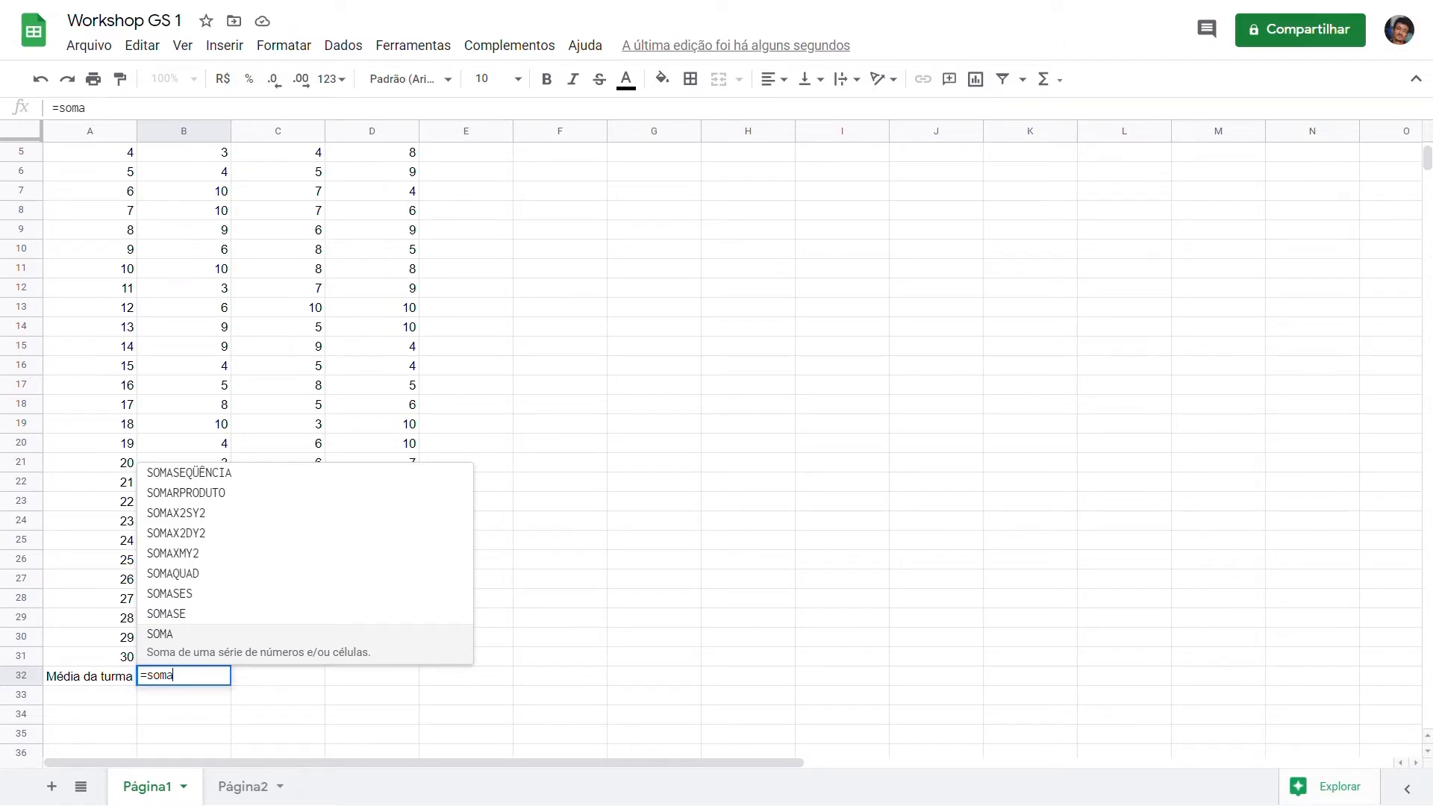
{"action": "type", "text": "("}
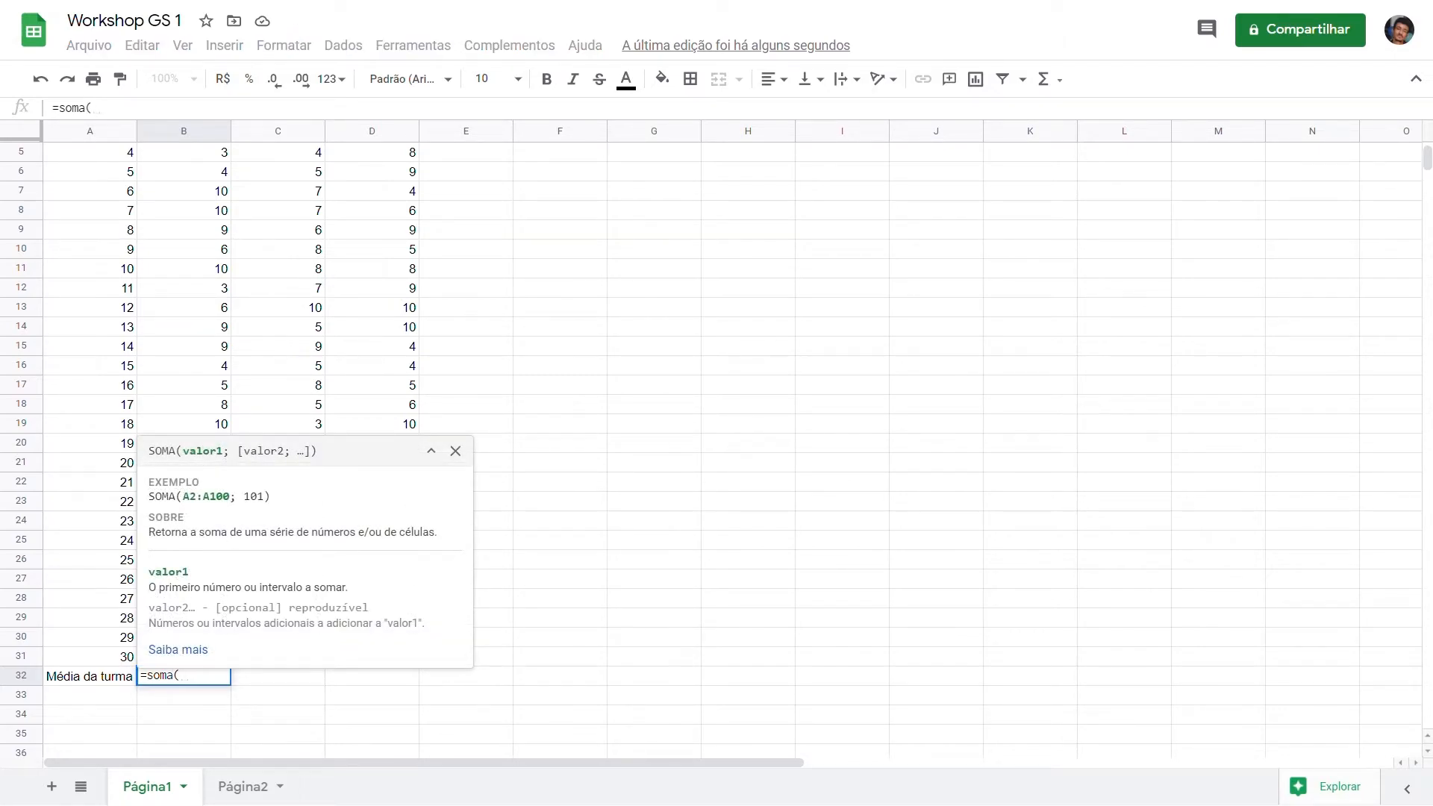
{"action": "type", "text": "B"}
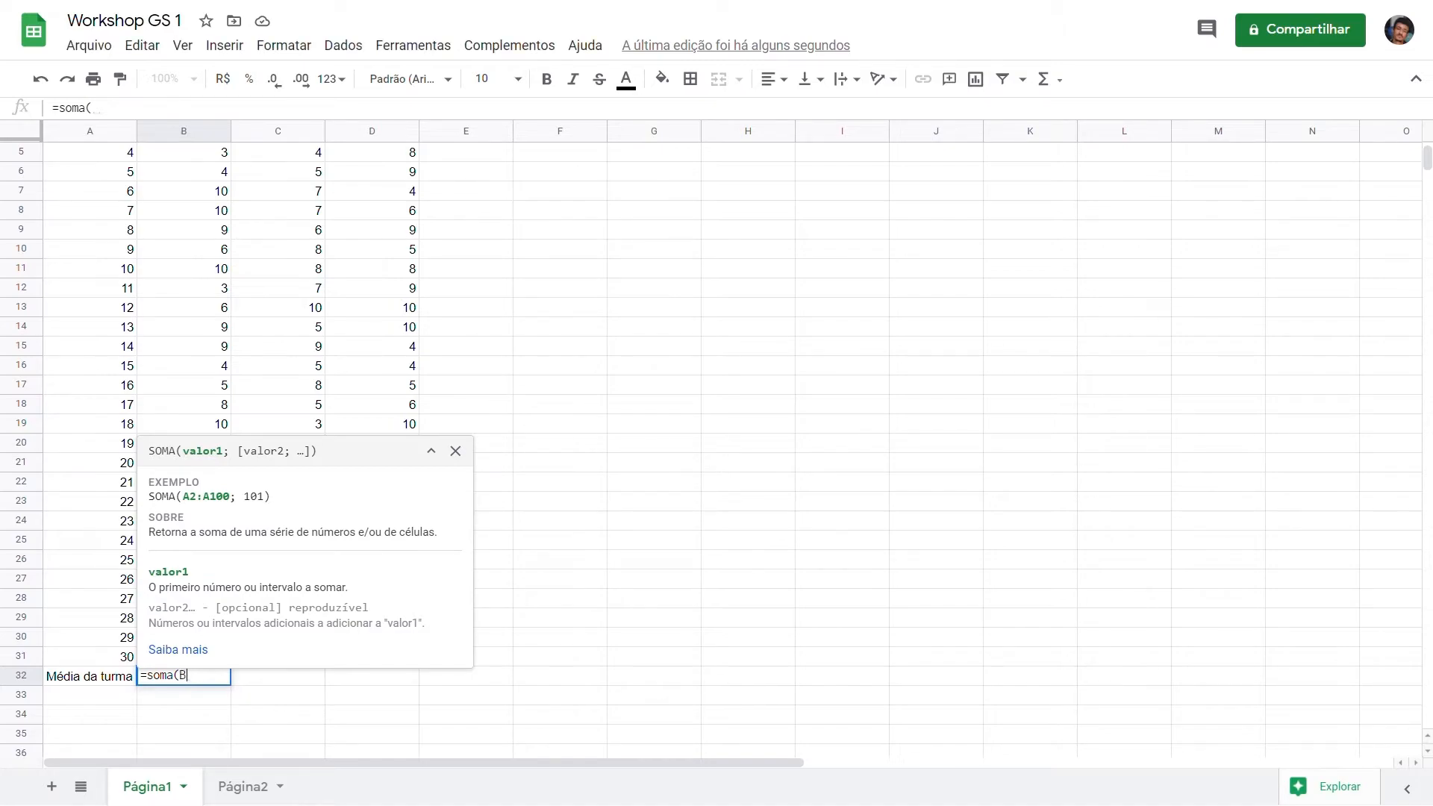
{"action": "type", "text": "2:B31"}
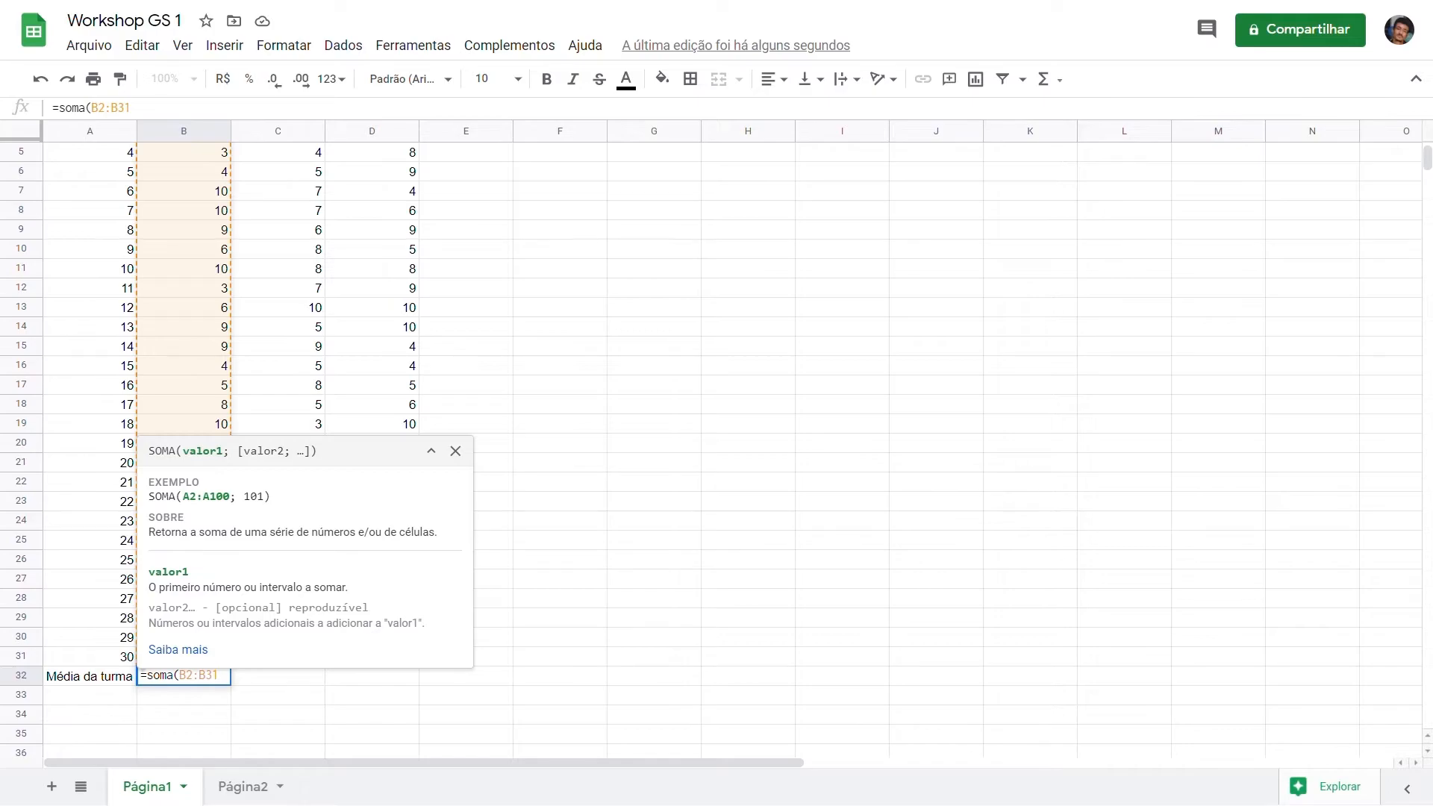
{"action": "type", "text": ")"}
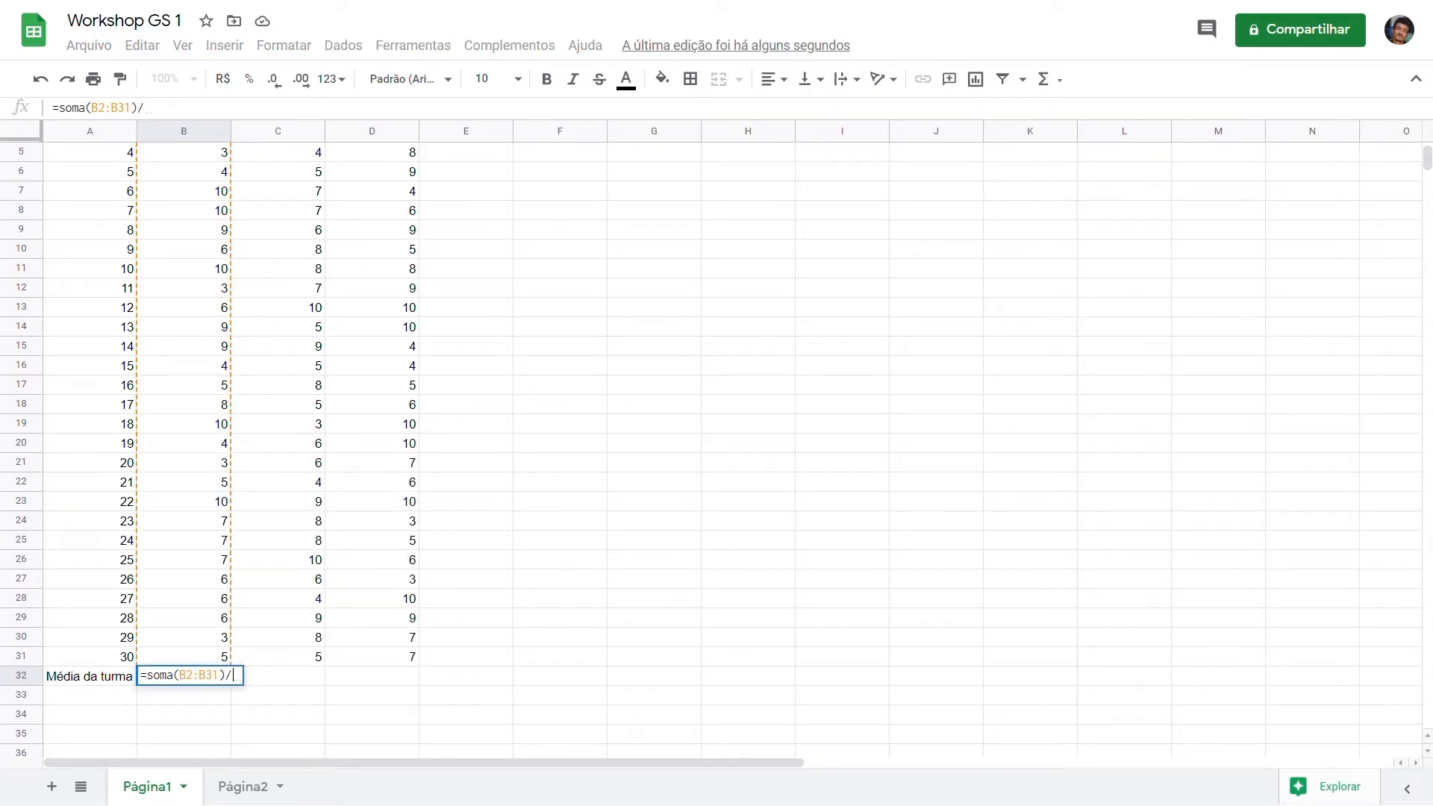
{"action": "type", "text": "/30"}
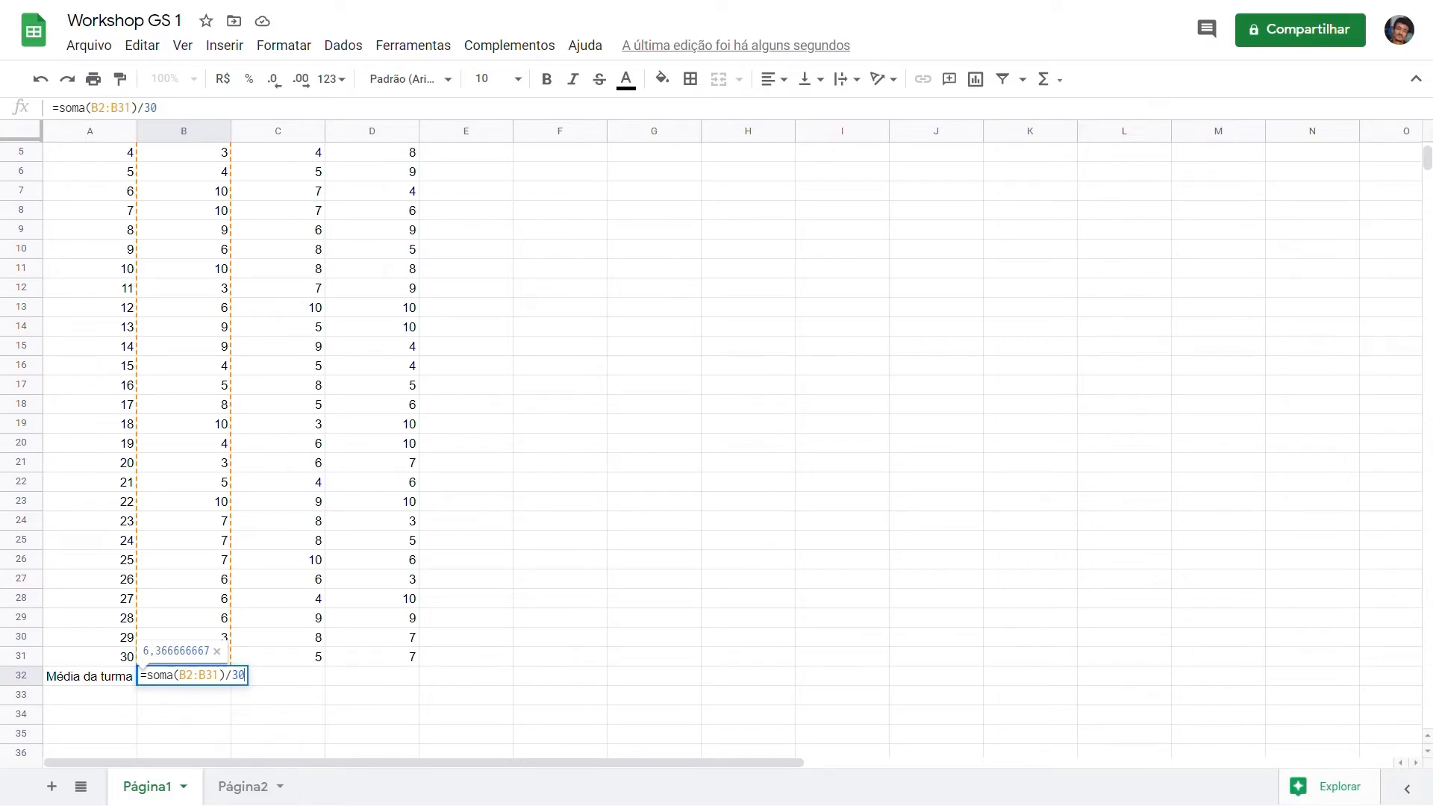
{"action": "key", "text": "Return"}
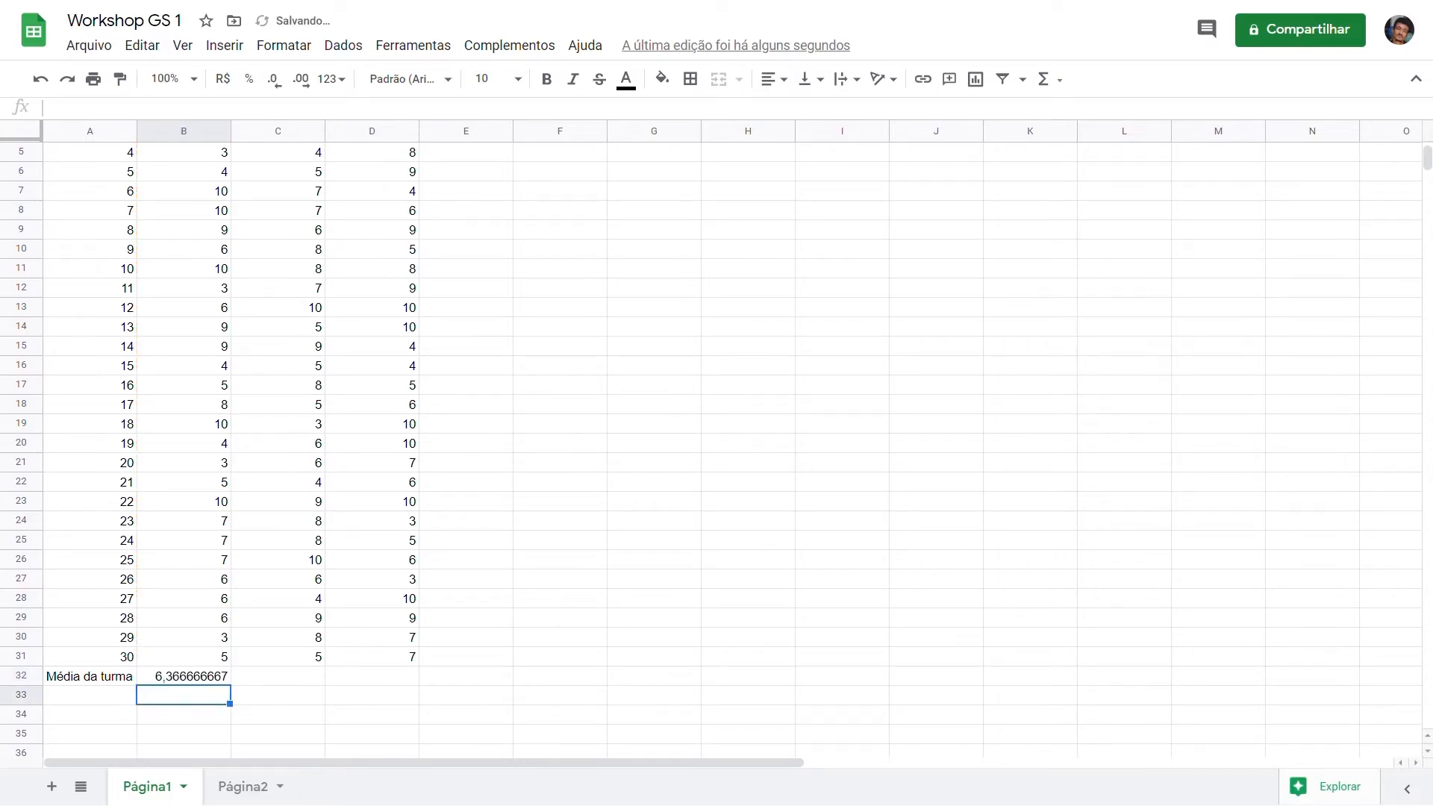
{"action": "left_click", "coordinate": [215, 677]}
{"action": "left_click_drag", "start_coordinate": [231, 686], "coordinate": [377, 687]}
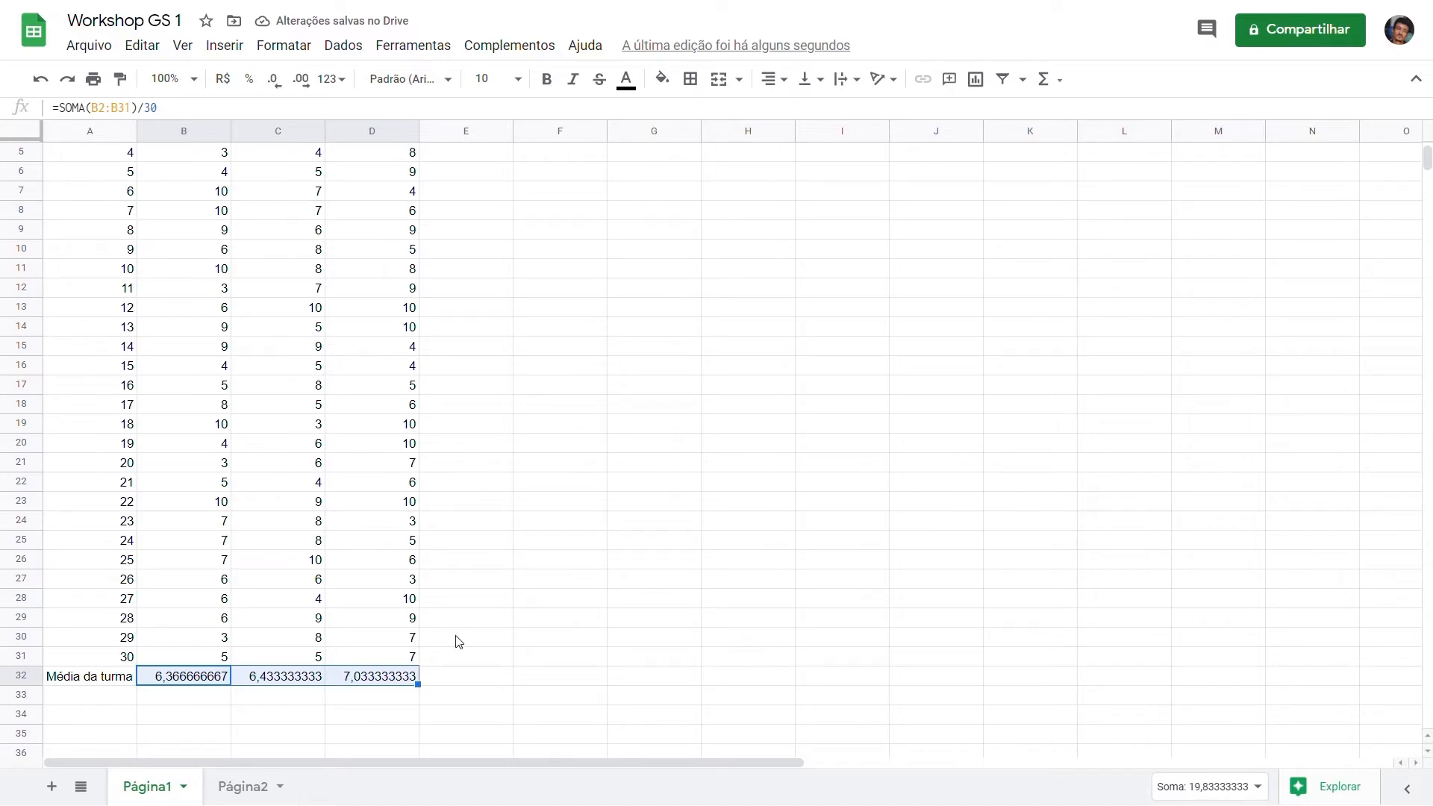
Step: Calculate the first student's average in E2 with =MÉDIA(B2:D2) and fill the formula down to E31
{"action": "scroll", "coordinate": [473, 636], "scroll_direction": "up", "scroll_amount": 2}
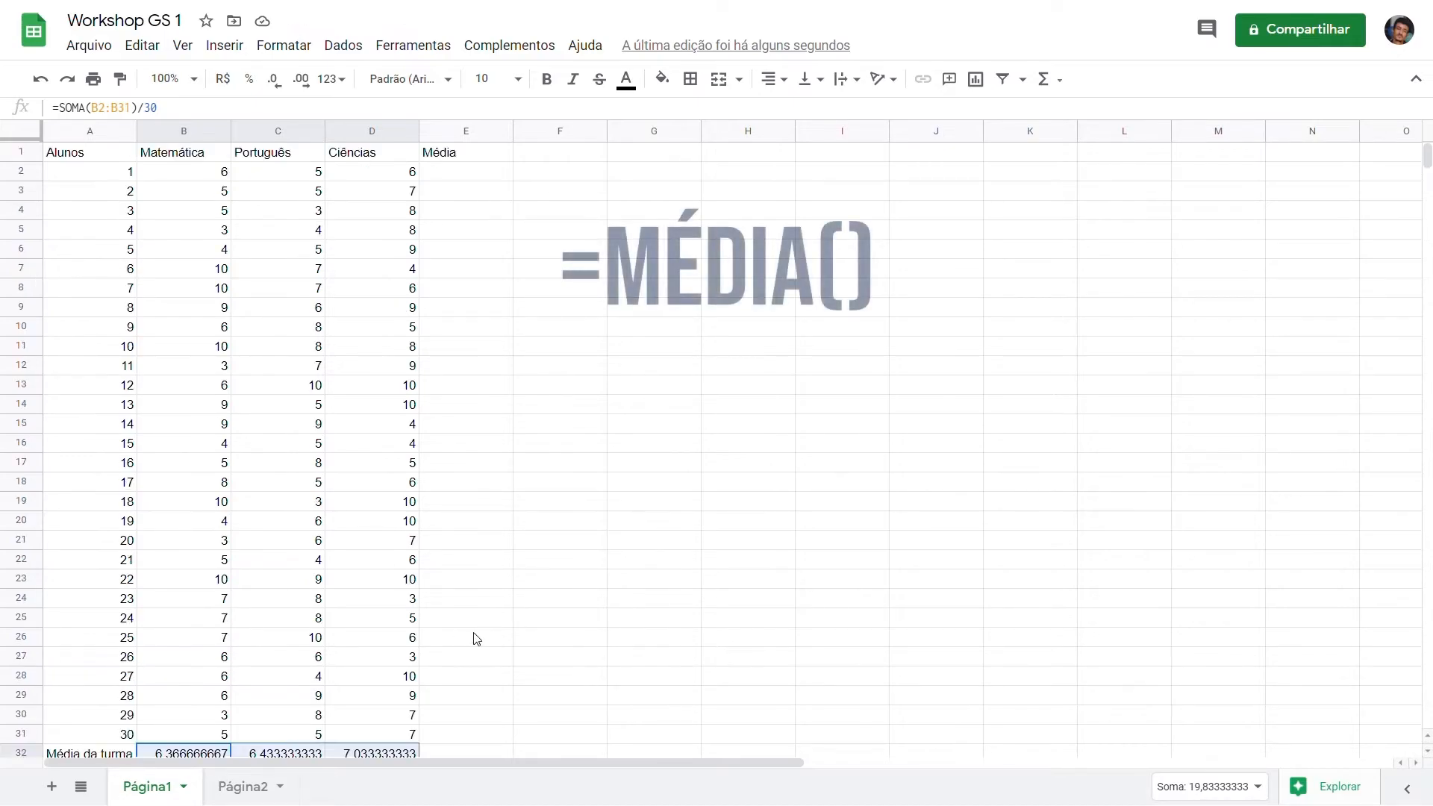
{"action": "left_click", "coordinate": [475, 181]}
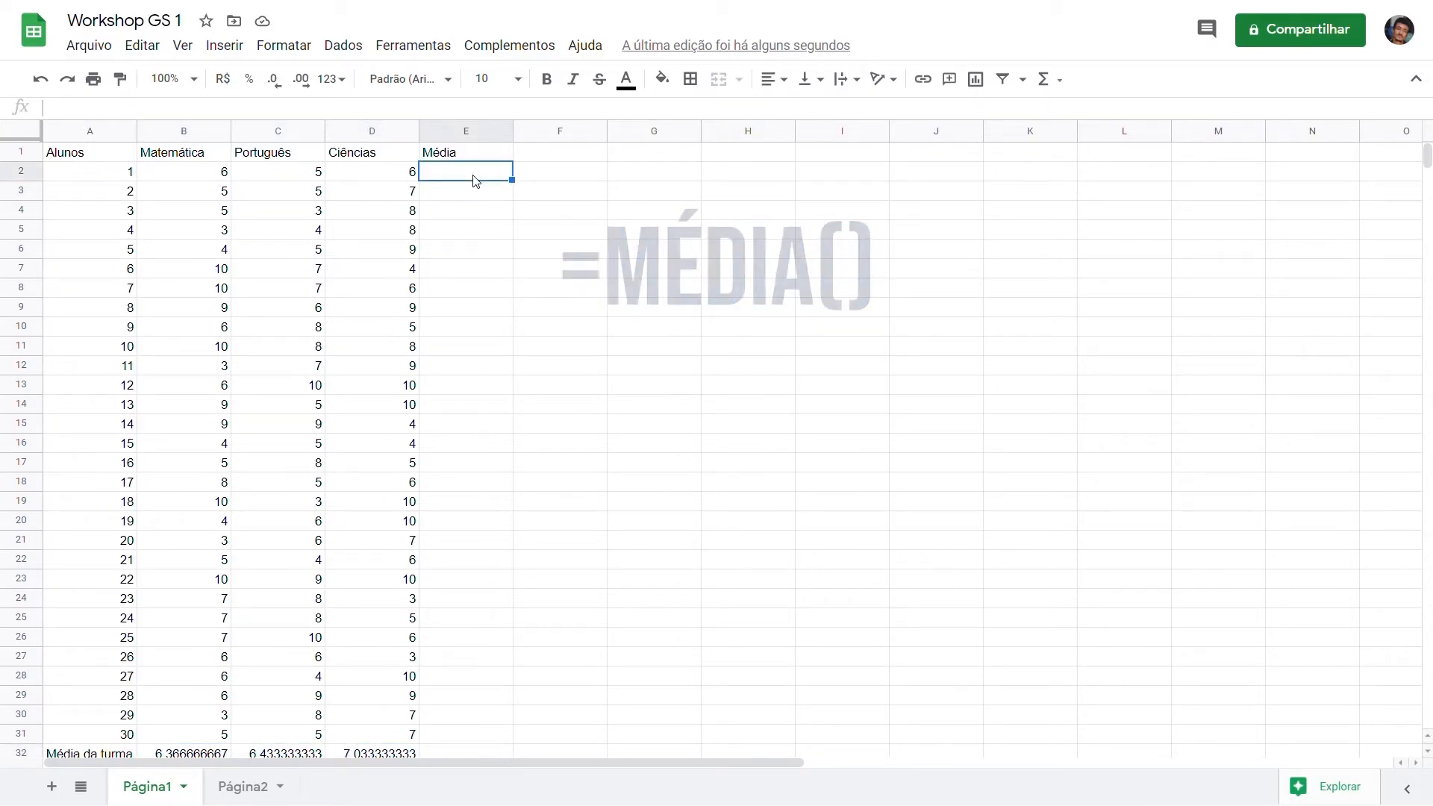
{"action": "type", "text": "=m"}
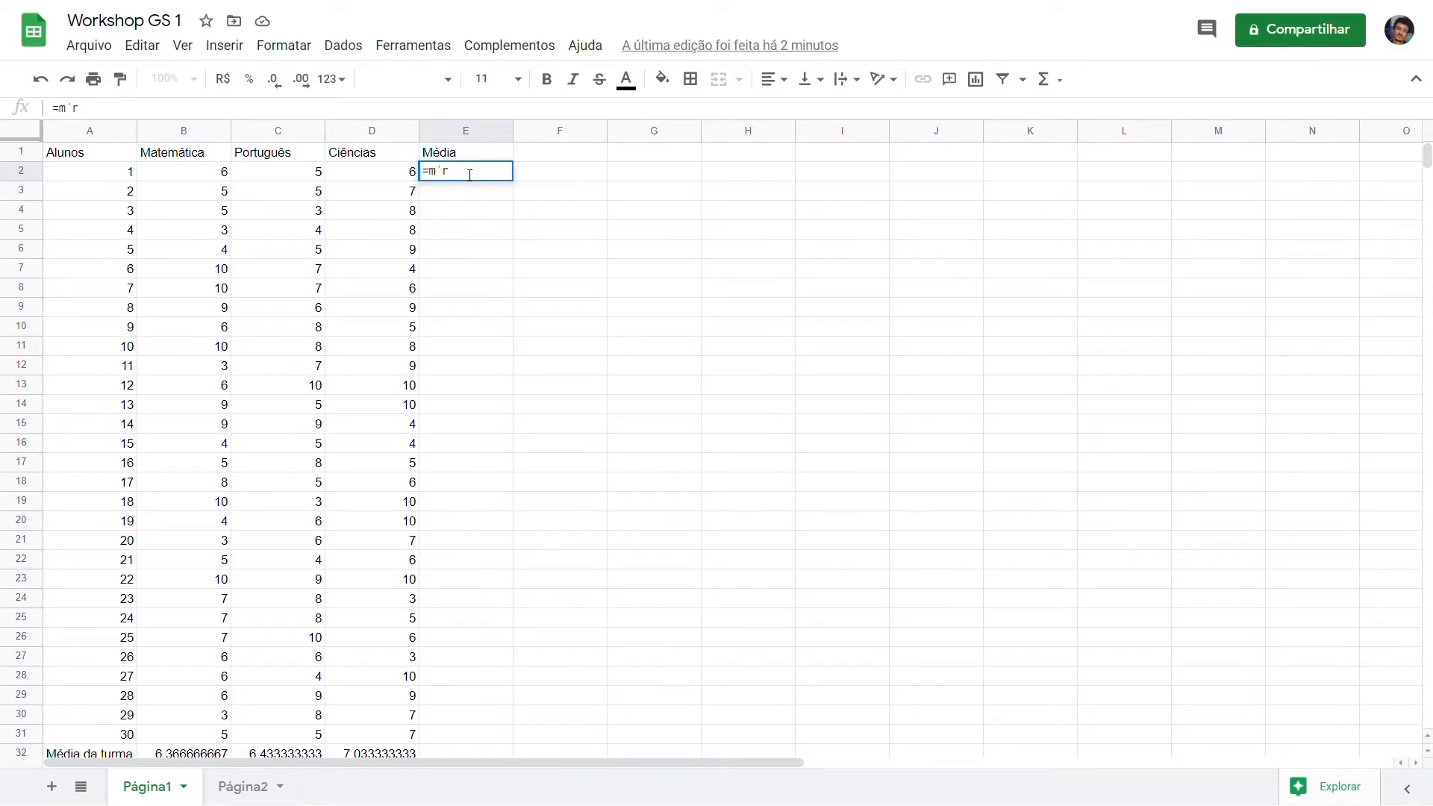
{"action": "type", "text": "é"}
{"action": "key", "text": "Tab"}
{"action": "left_click_drag", "start_coordinate": [192, 171], "coordinate": [374, 176]}
{"action": "key", "text": "Return"}
{"action": "left_click", "coordinate": [471, 173]}
{"action": "left_click_drag", "start_coordinate": [514, 184], "coordinate": [506, 745]}
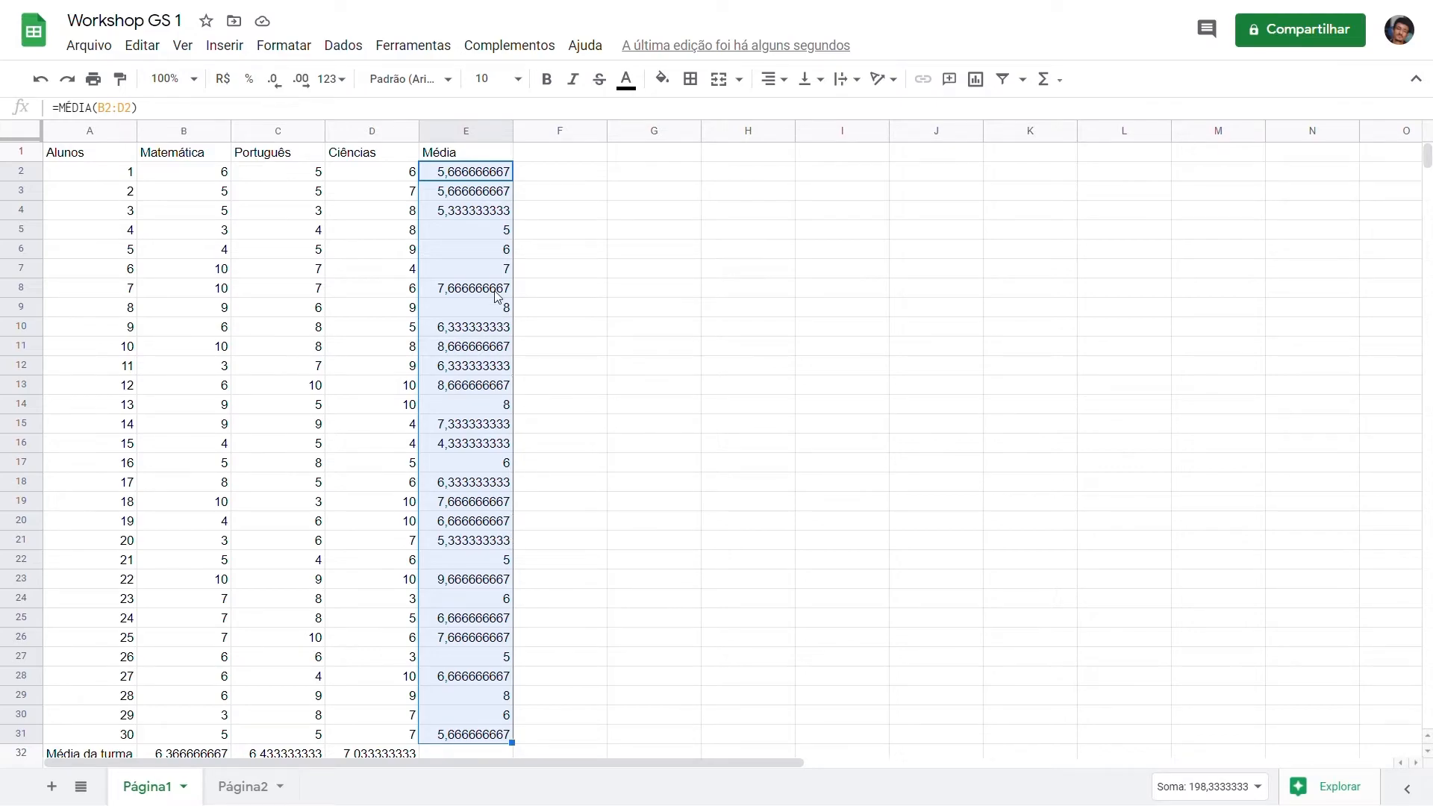
Step: Add the row labels "Variância" in A33 and "Desvio padrão" in A34 below the class average
{"action": "scroll", "coordinate": [436, 329], "scroll_direction": "down", "scroll_amount": 3}
{"action": "left_click", "coordinate": [116, 622]}
{"action": "type", "text": "Variância"}
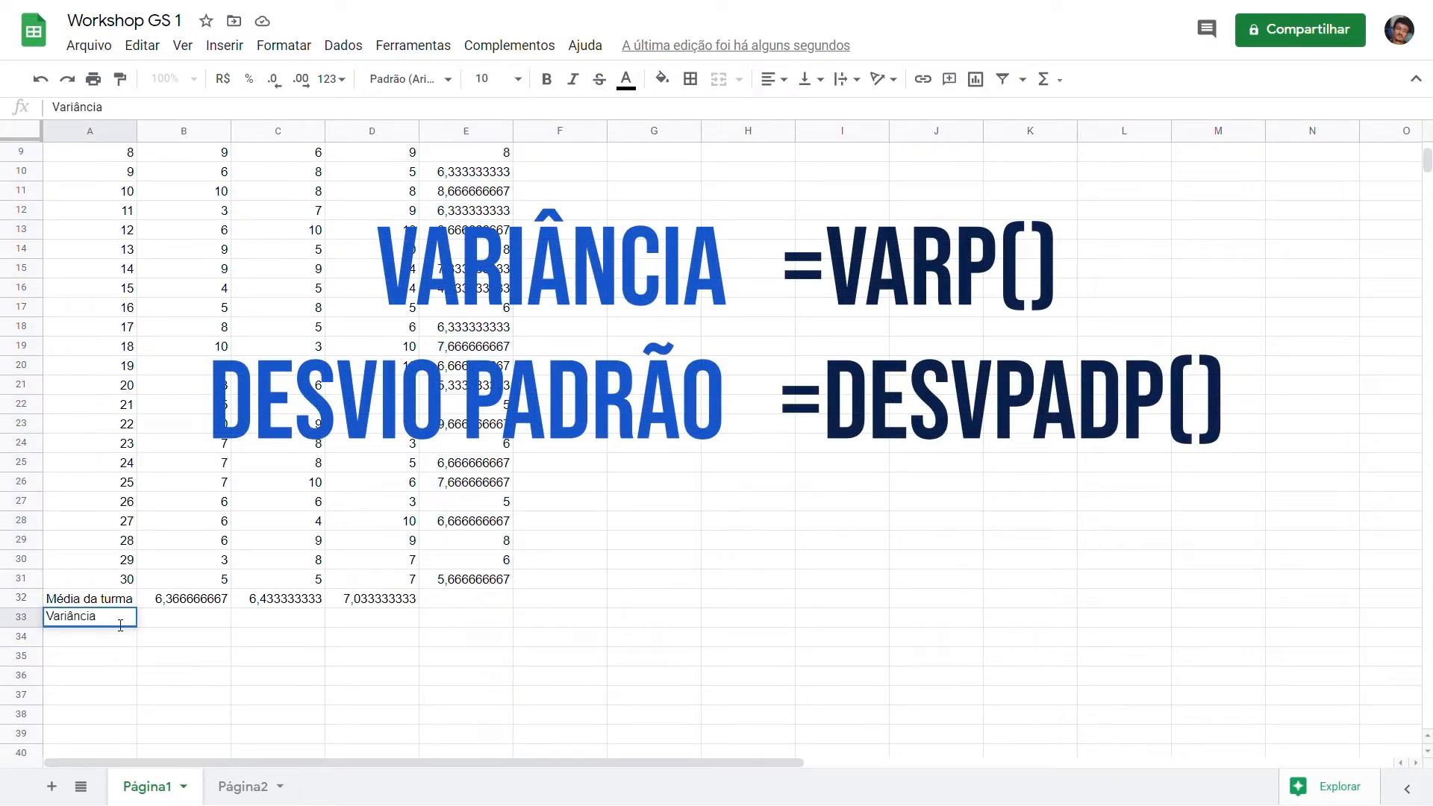
{"action": "key", "text": "Return"}
{"action": "type", "text": "Desvio "}
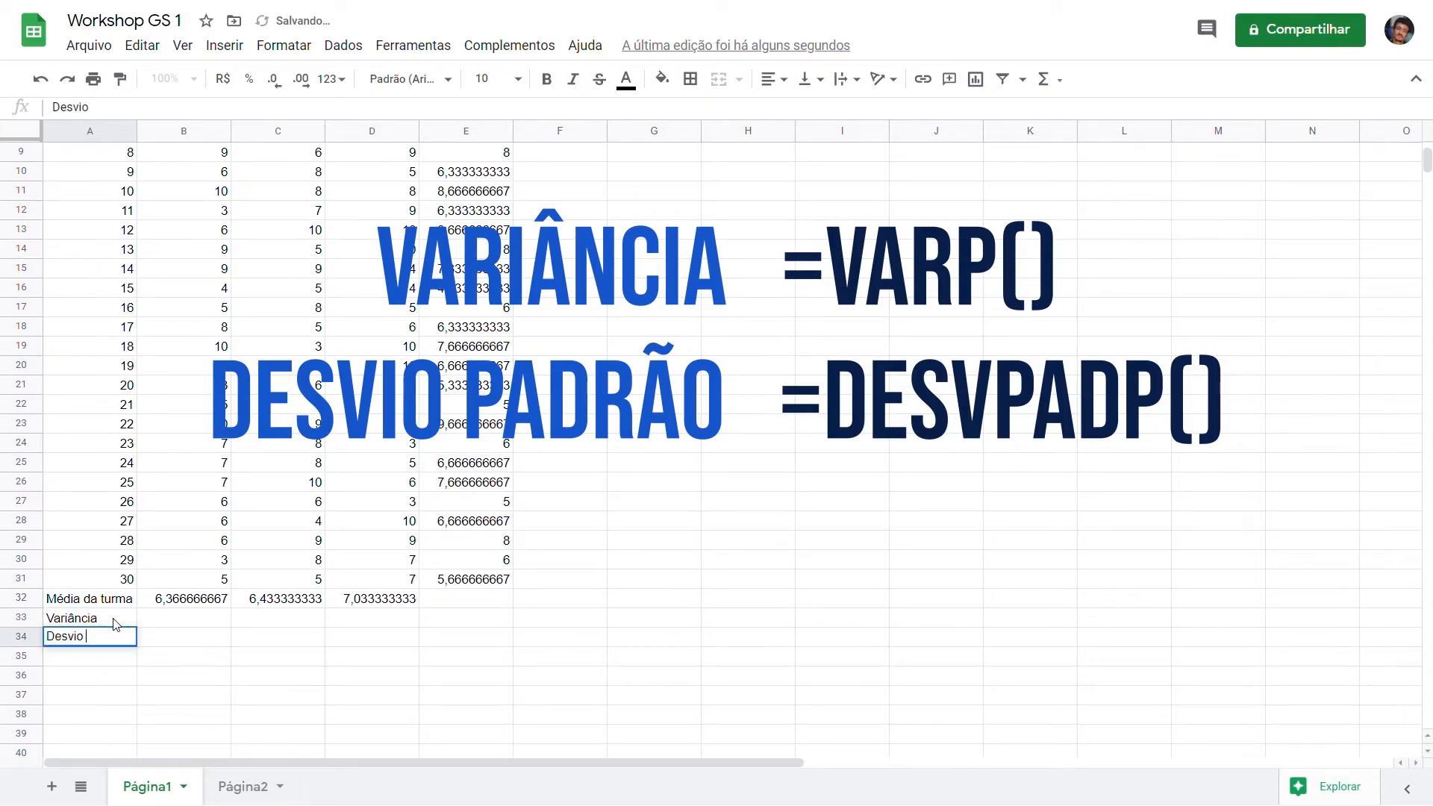
{"action": "type", "text": "padrão"}
{"action": "key", "text": "Return"}
Step: Calculate the variance of the Matemática grades in B33 with =VARP(B2:B31) and fill the formula across to D33
{"action": "key", "text": "Up"}
{"action": "key", "text": "Up"}
{"action": "key", "text": "Right"}
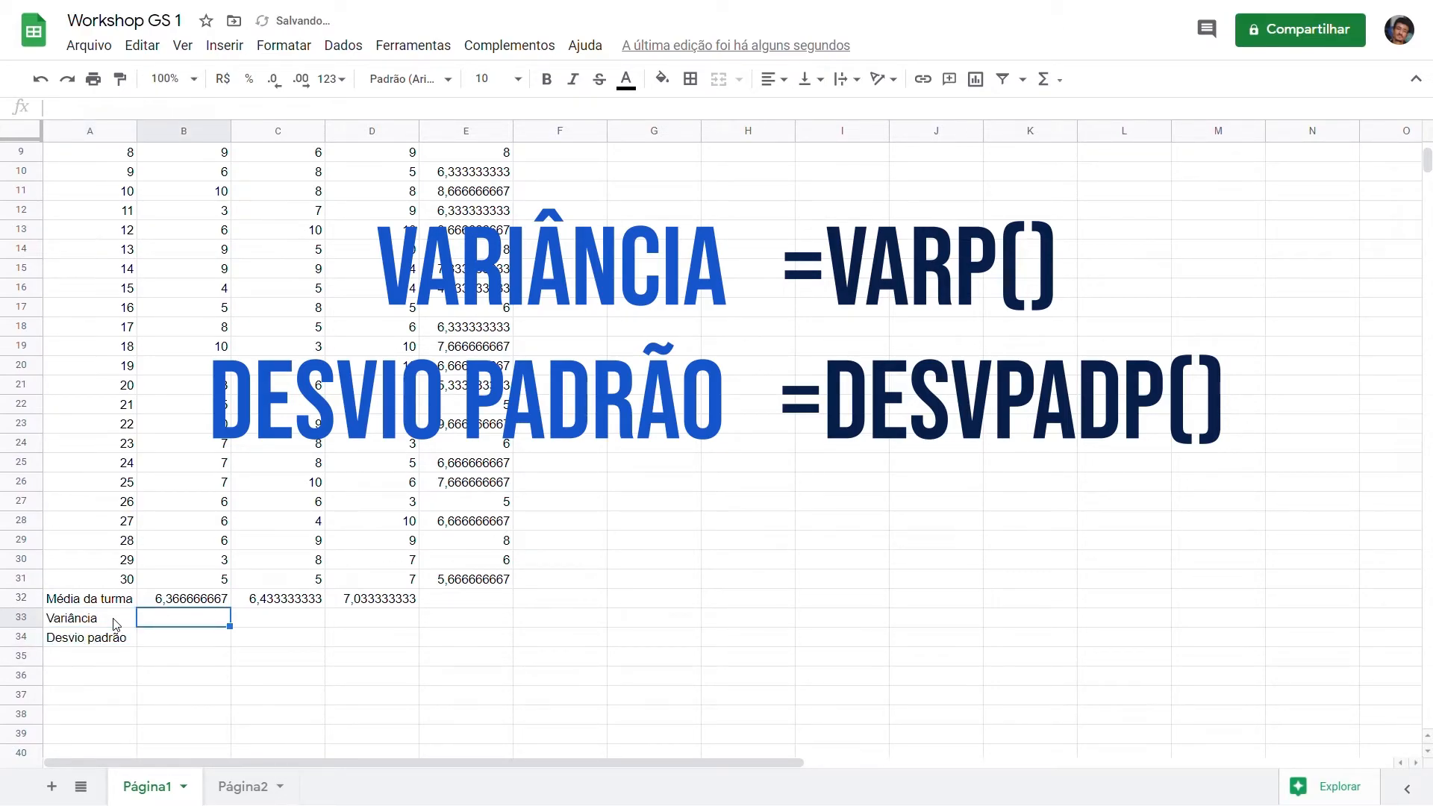
{"action": "type", "text": "=Var"}
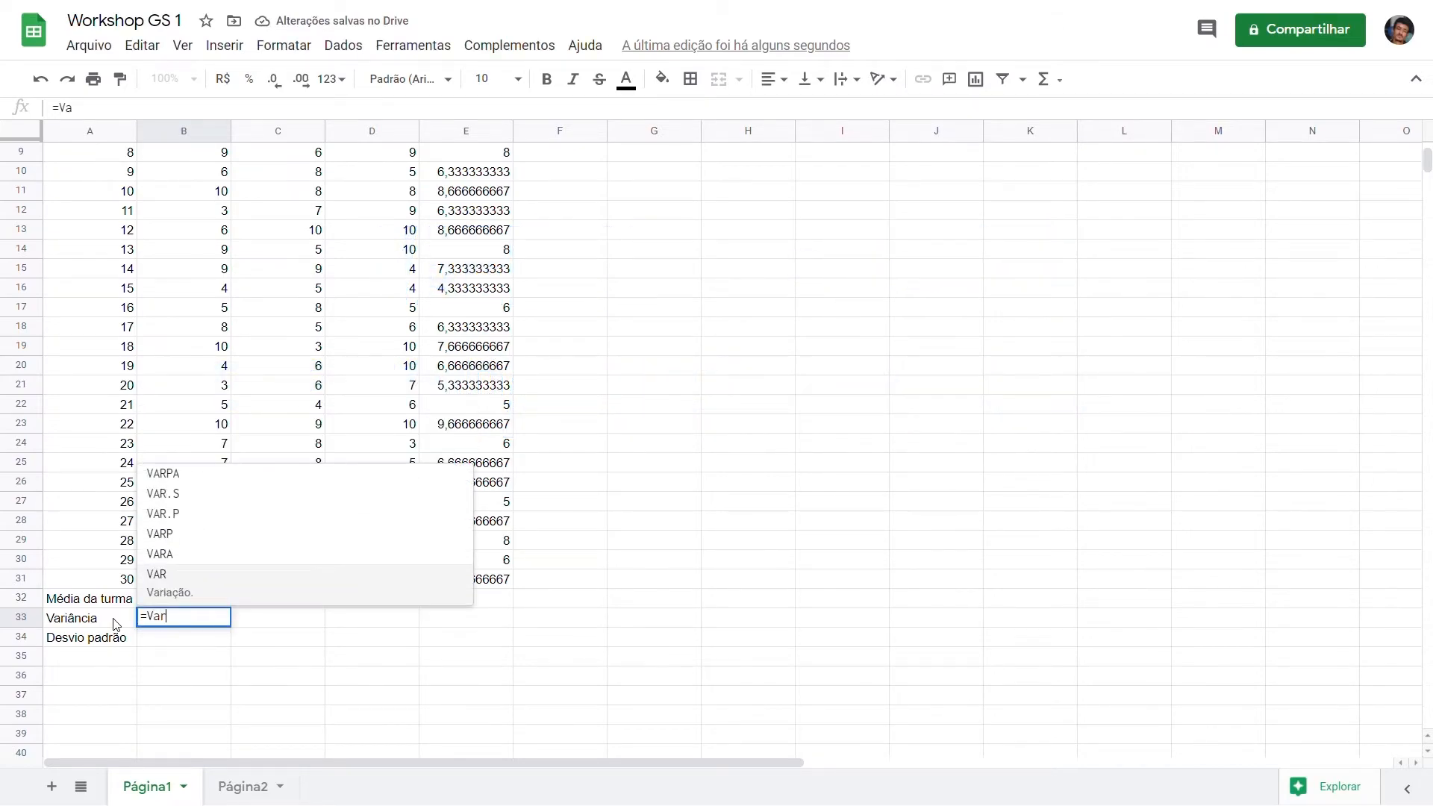
{"action": "type", "text": "p"}
{"action": "key", "text": "Up"}
{"action": "key", "text": "Down"}
{"action": "key", "text": "Tab"}
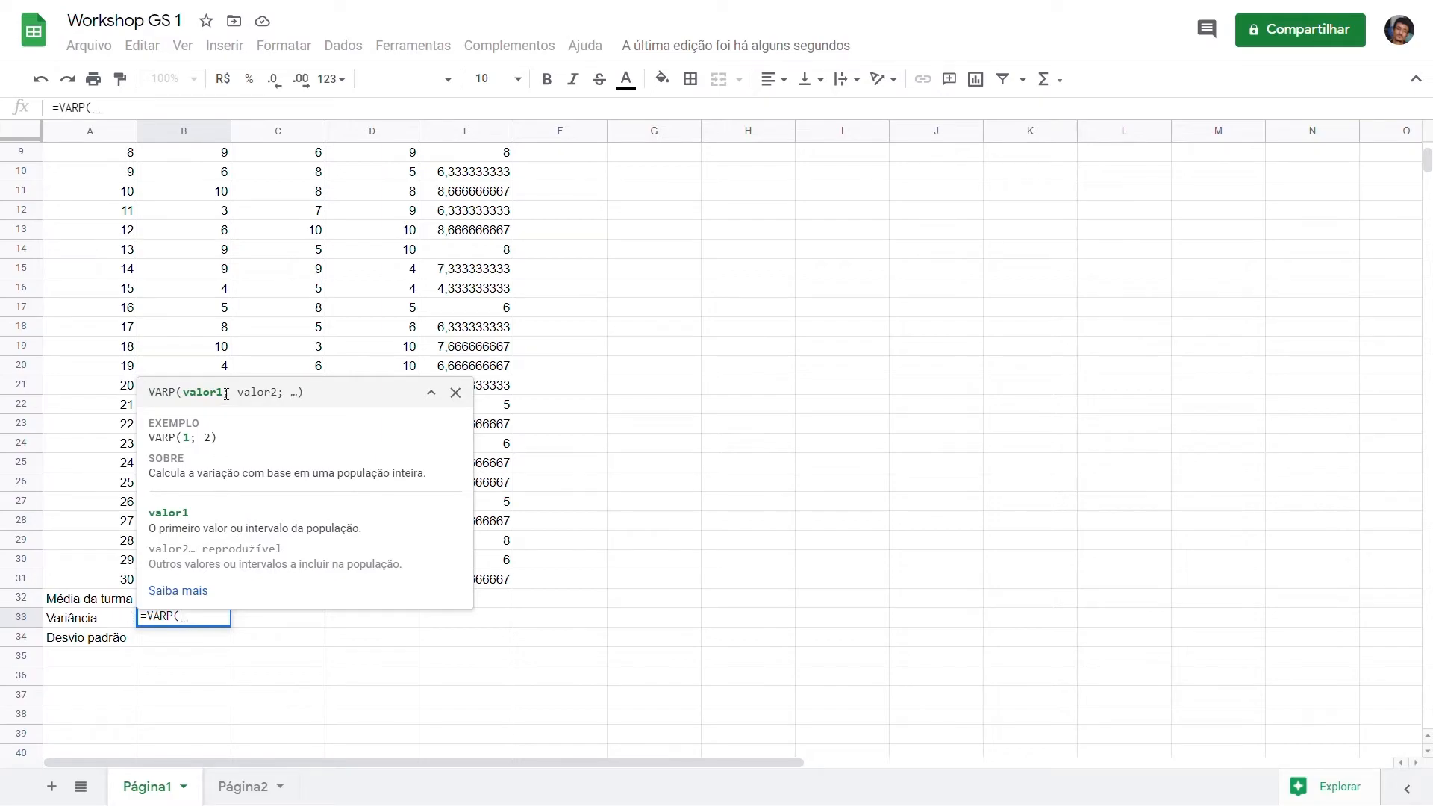
{"action": "key", "text": "Up"}
{"action": "key", "text": "Up"}
{"action": "key", "text": "ctrl+shift+Up"}
{"action": "key", "text": "shift+Down"}
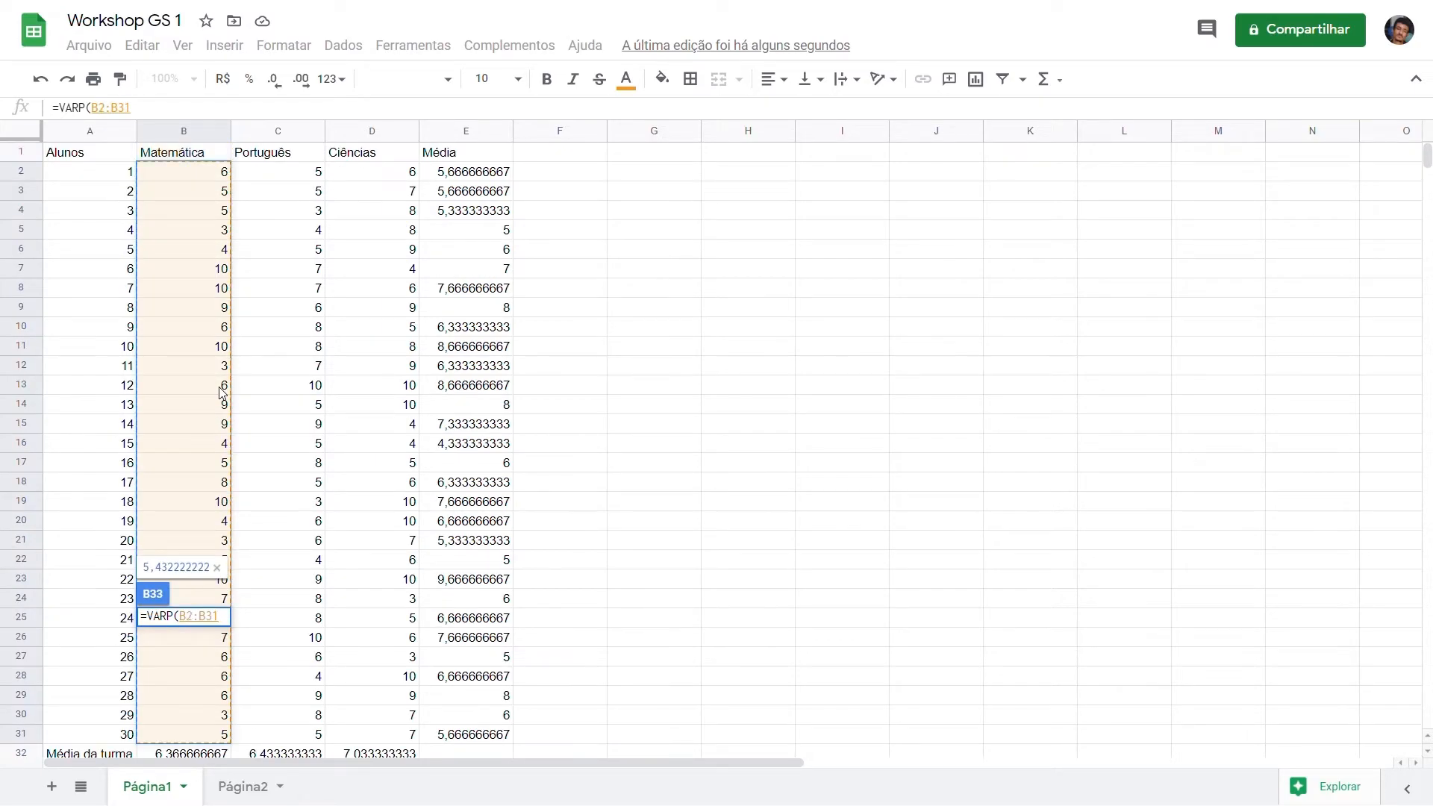
{"action": "key", "text": "Return"}
{"action": "left_click", "coordinate": [219, 718]}
{"action": "left_click_drag", "start_coordinate": [231, 723], "coordinate": [366, 728]}
Step: Calculate the standard deviation of the Matemática grades in B34 with =DESVPADP(B2:B31) and fill the formula across to D34
{"action": "left_click", "coordinate": [205, 738]}
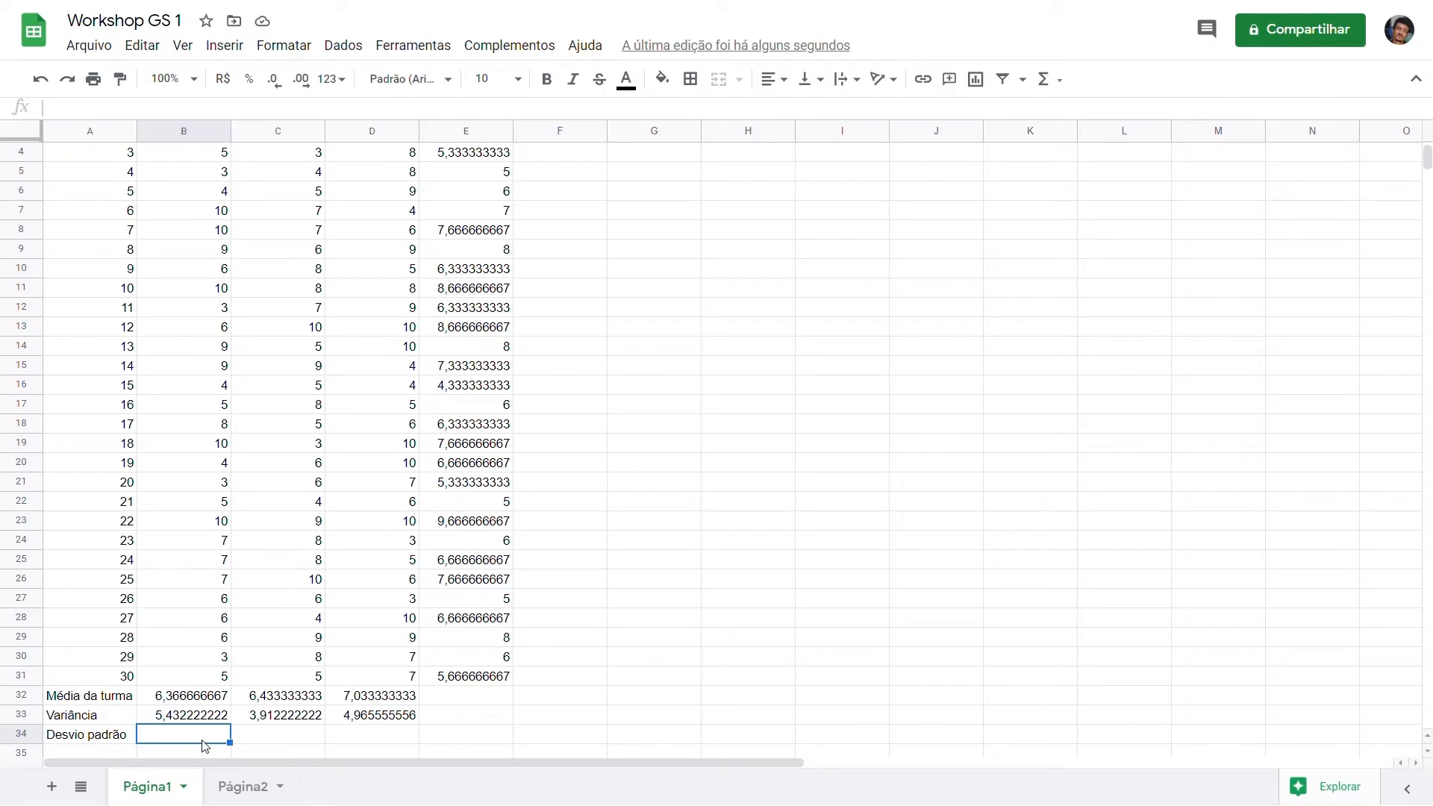
{"action": "type", "text": "=desvp"}
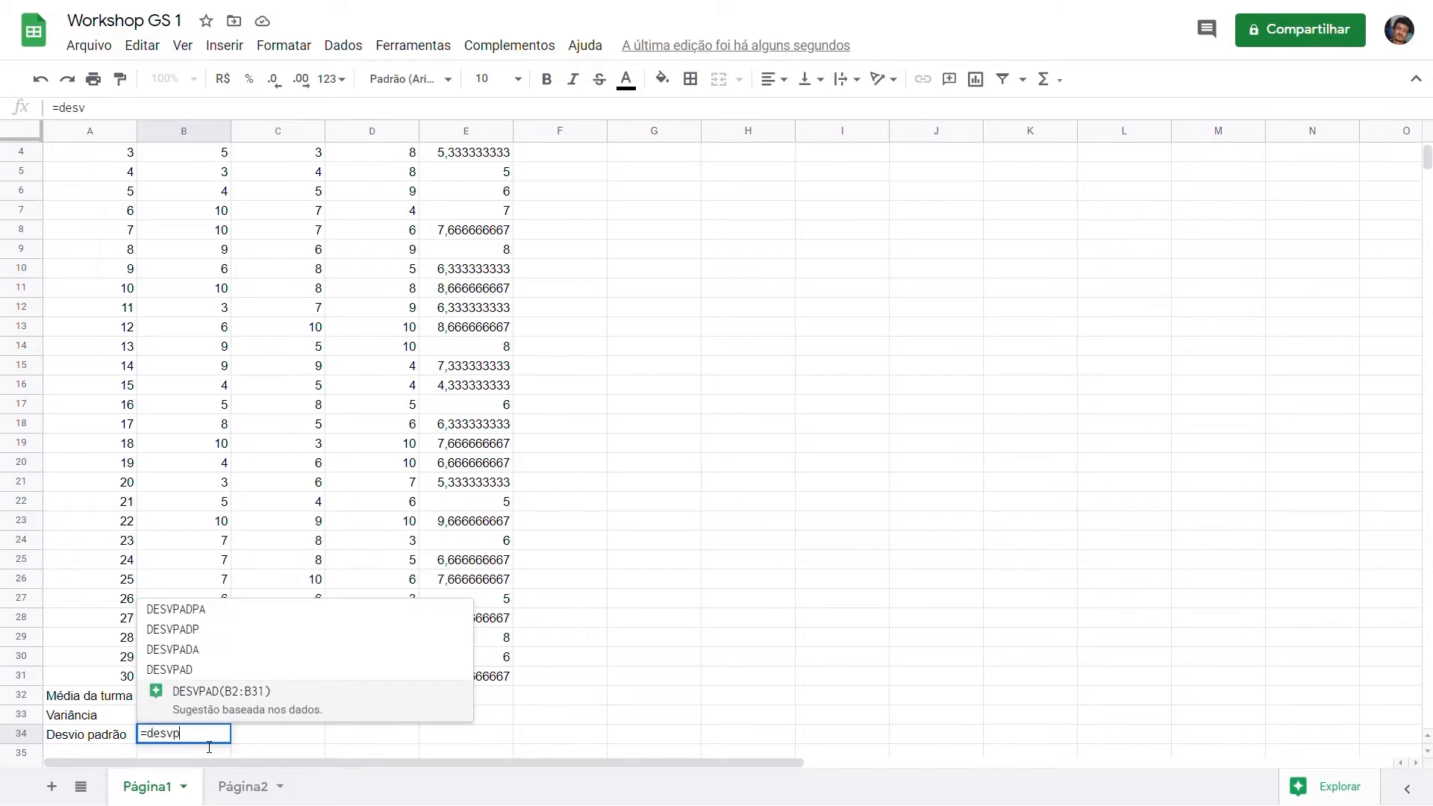
{"action": "type", "text": "adp"}
{"action": "key", "text": "Tab"}
{"action": "left_click", "coordinate": [216, 677]}
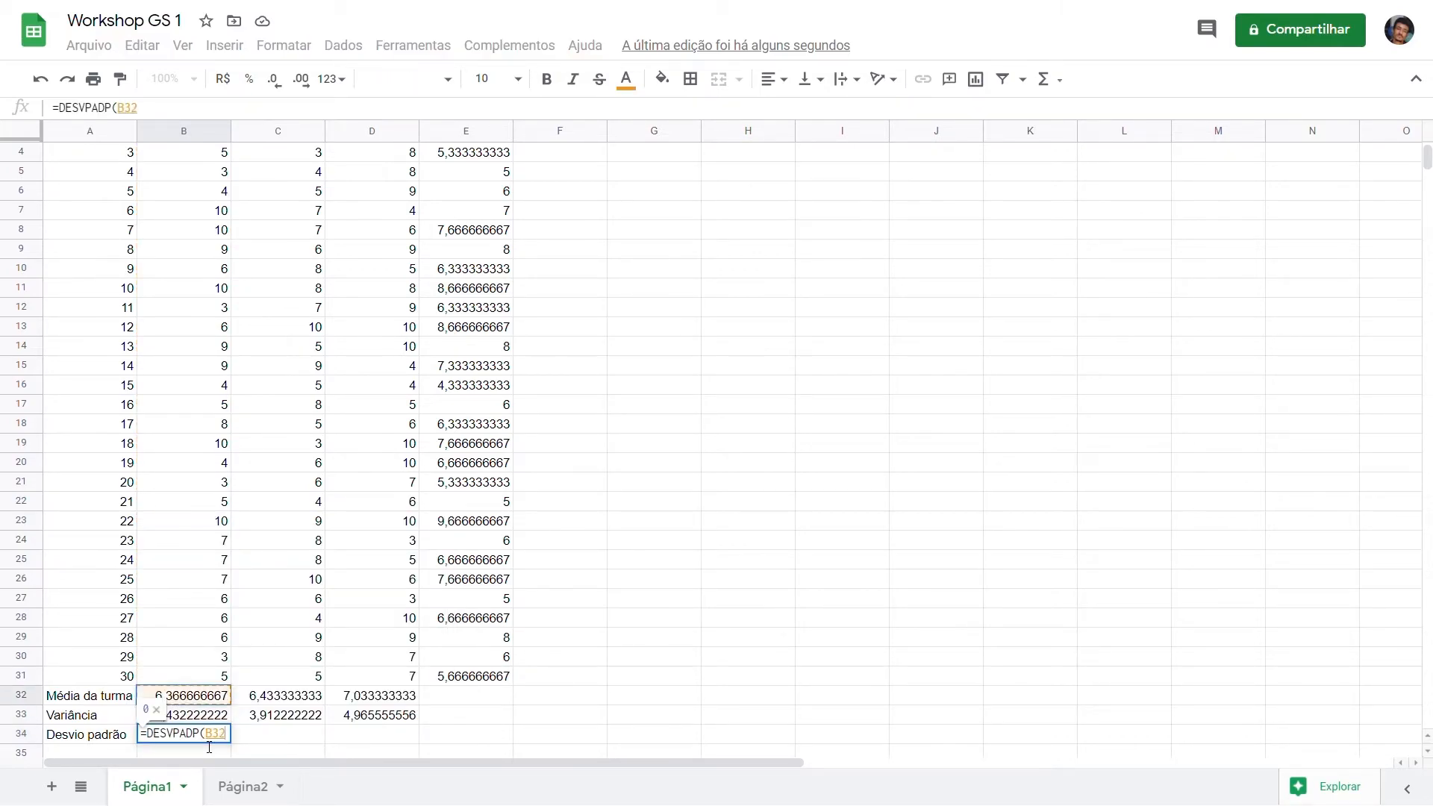
{"action": "left_click_drag", "start_coordinate": [217, 677], "coordinate": [205, 176]}
{"action": "key", "text": "Return"}
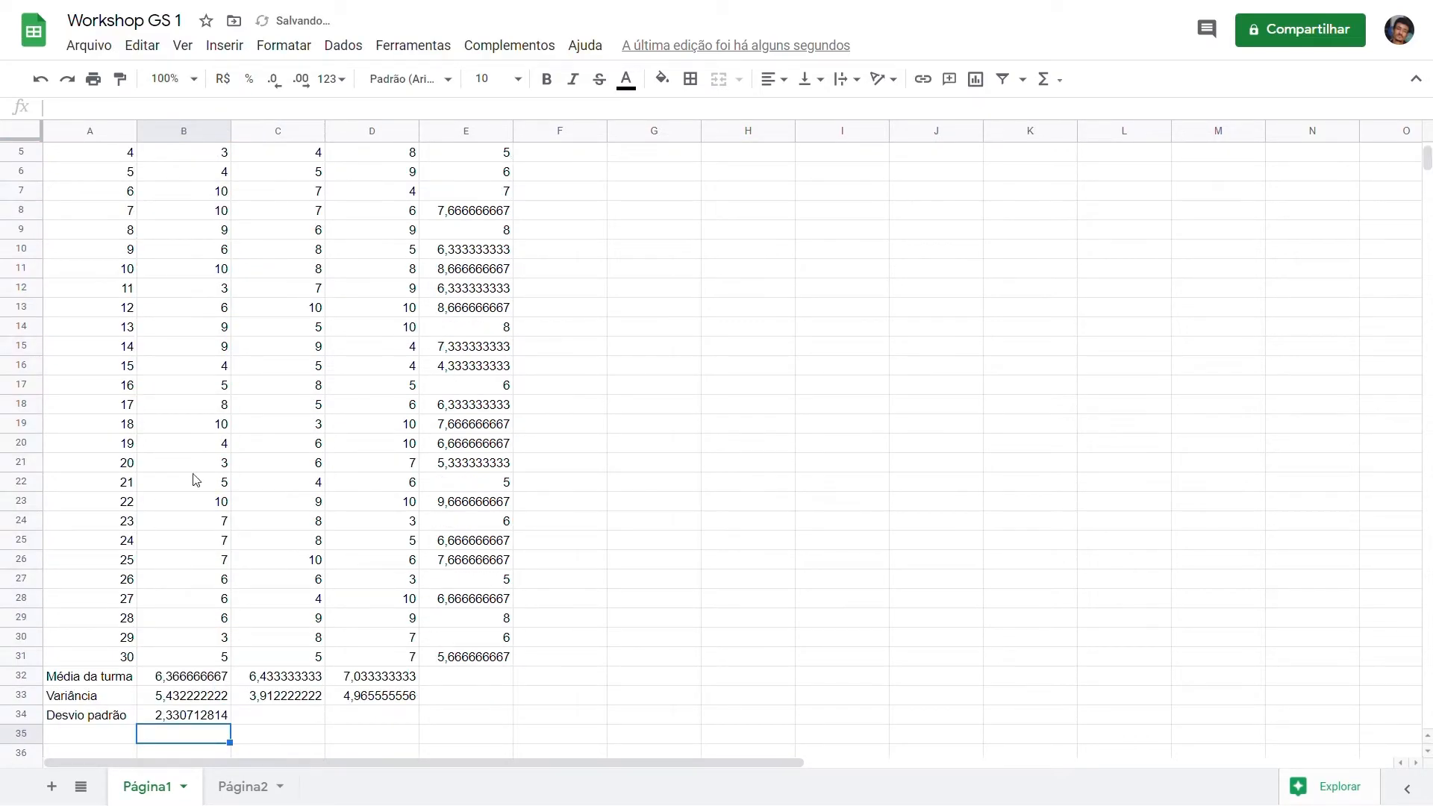
{"action": "left_click_drag", "start_coordinate": [240, 728], "coordinate": [361, 721]}
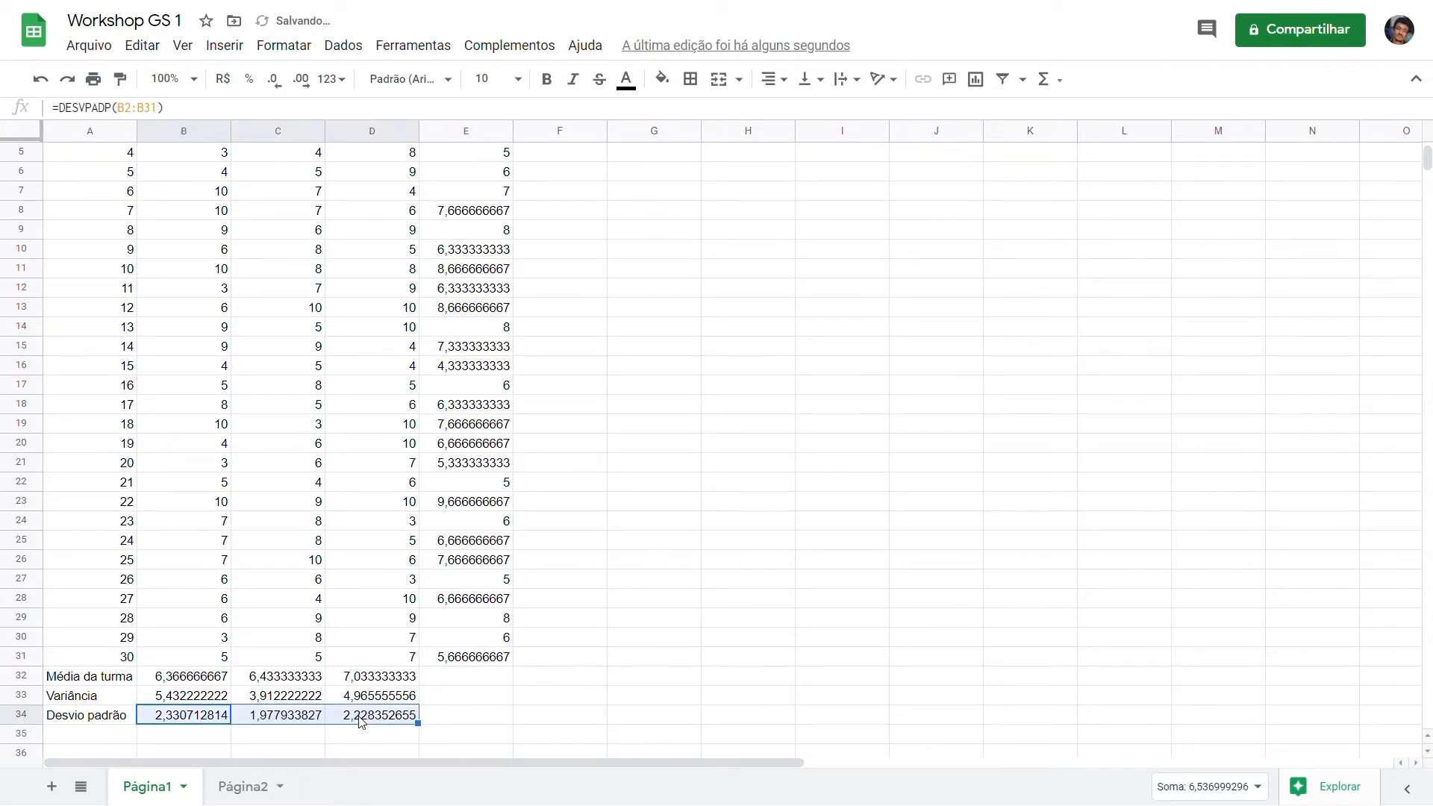
{"action": "scroll", "coordinate": [276, 597], "scroll_direction": "up", "scroll_amount": 2}
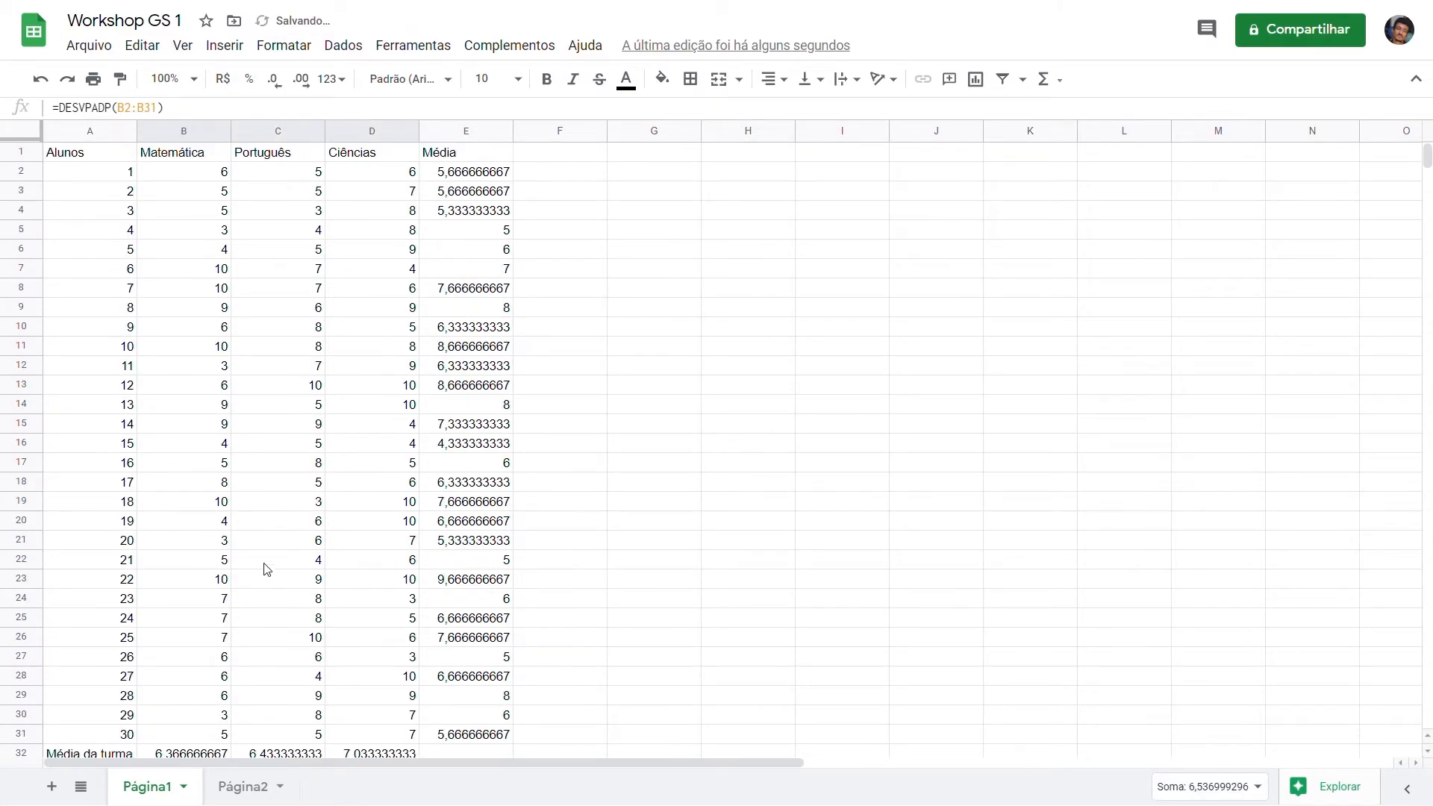
Step: Apply alternating colours to the grades table A1:E31 using the default style with a dark teal header
{"action": "left_click", "coordinate": [71, 160]}
{"action": "left_click_drag", "start_coordinate": [105, 160], "coordinate": [472, 739]}
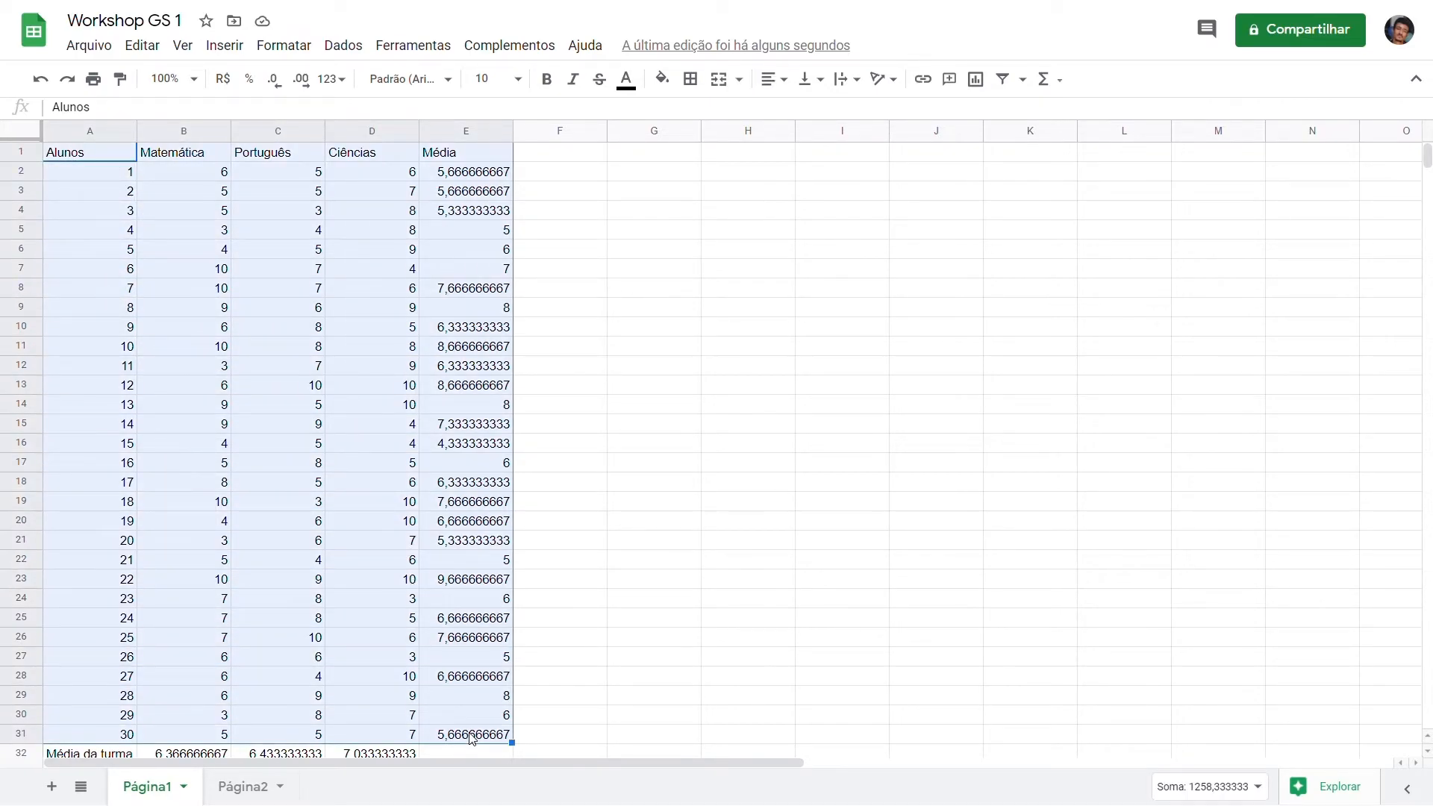
{"action": "left_click", "coordinate": [283, 45]}
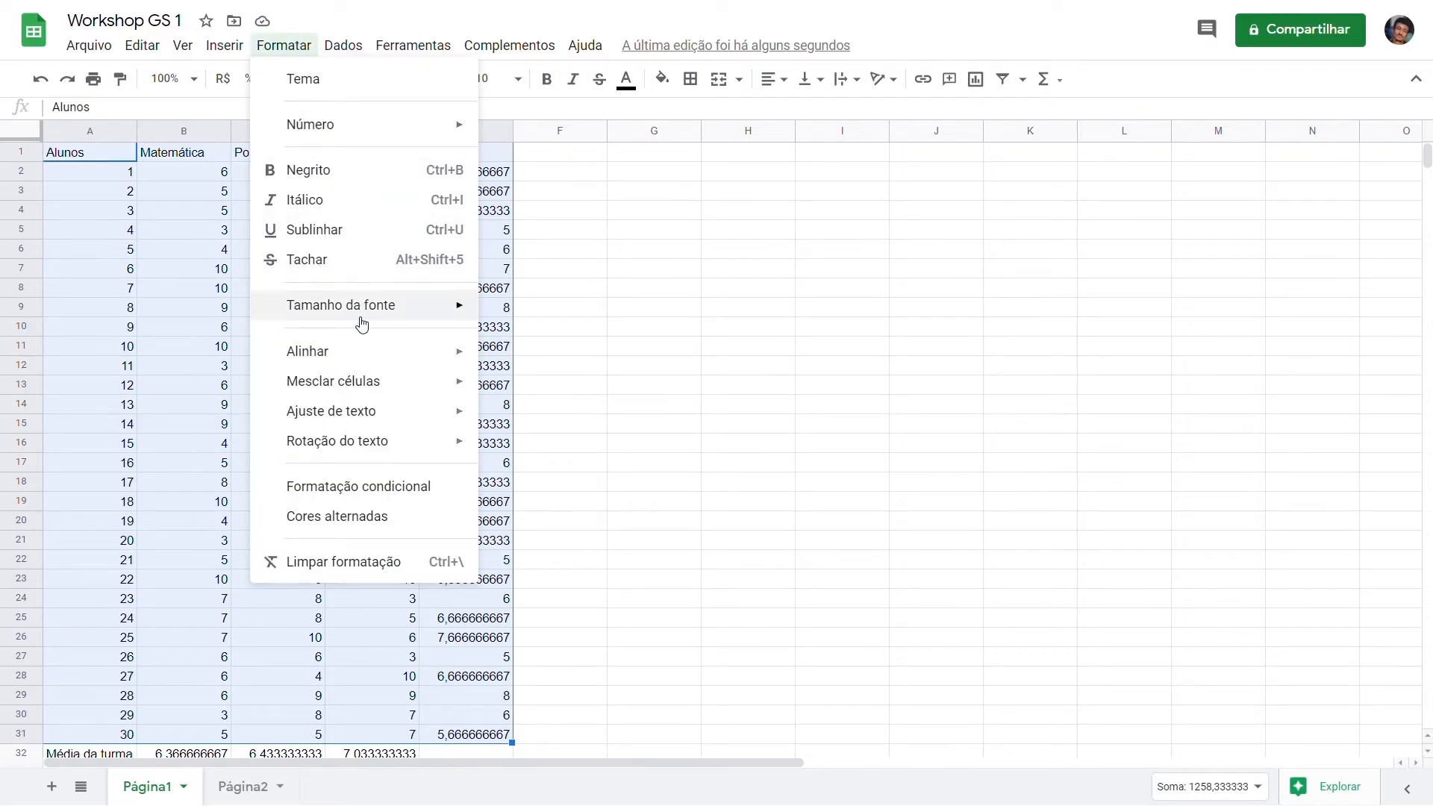
{"action": "left_click", "coordinate": [381, 516]}
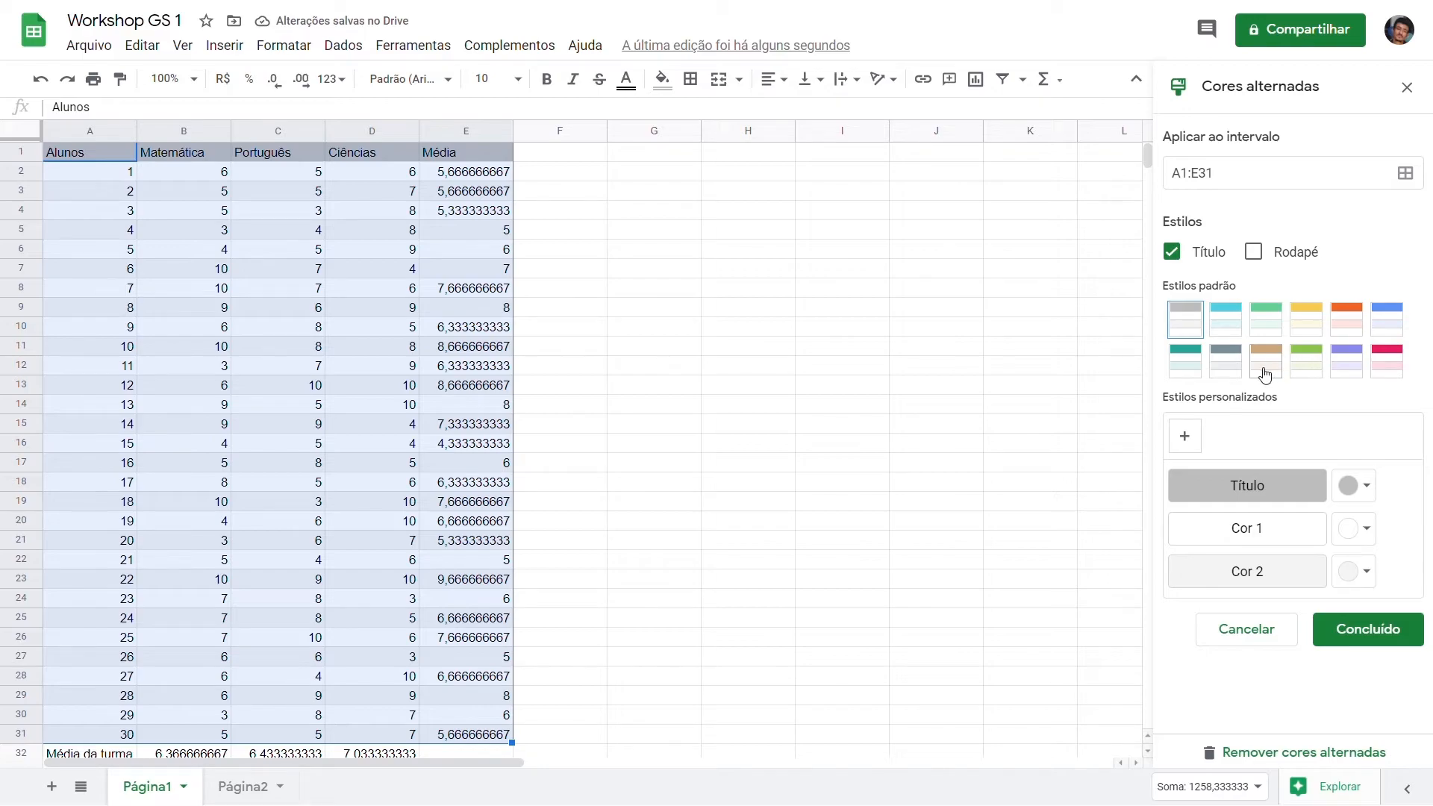
{"action": "left_click", "coordinate": [1194, 371]}
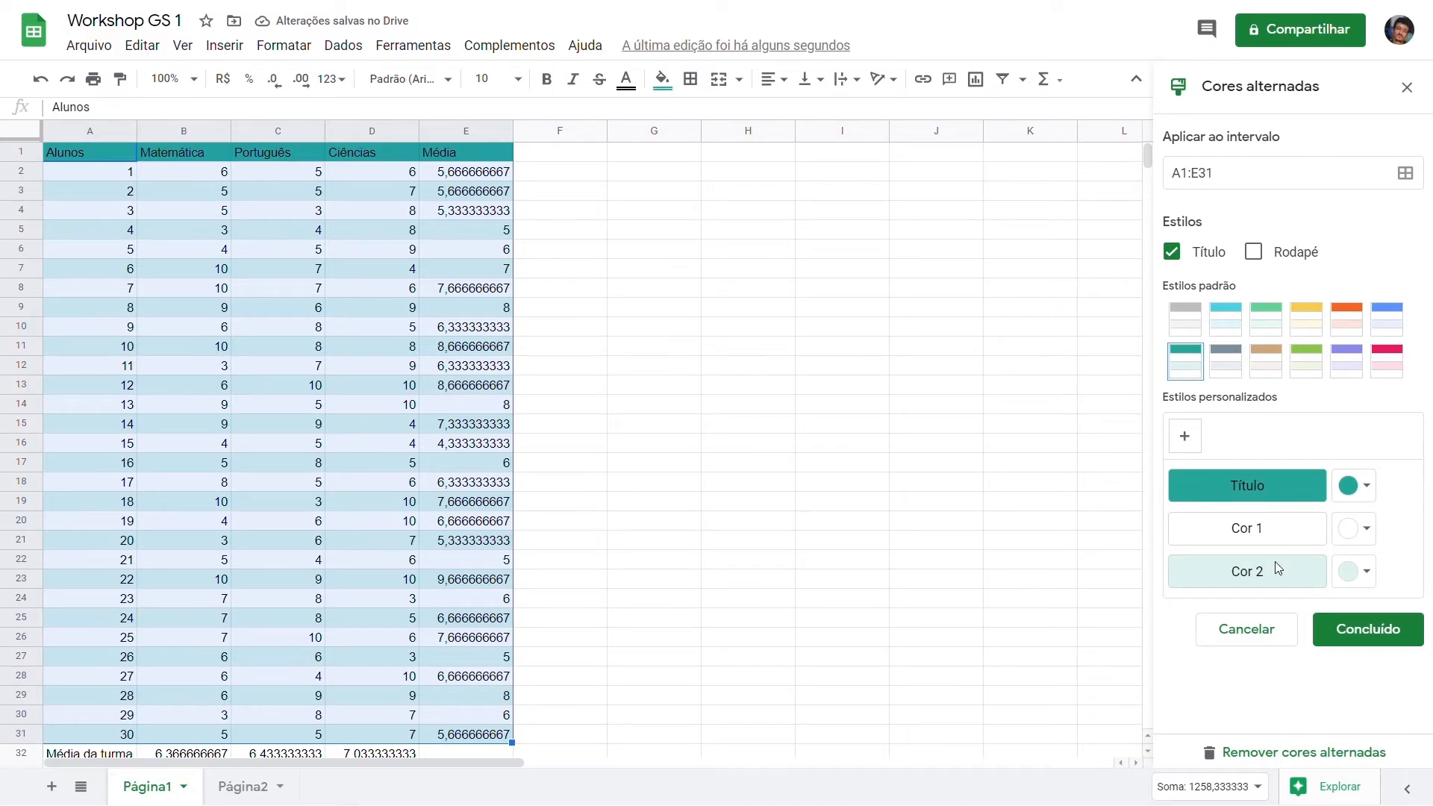
{"action": "left_click", "coordinate": [1377, 642]}
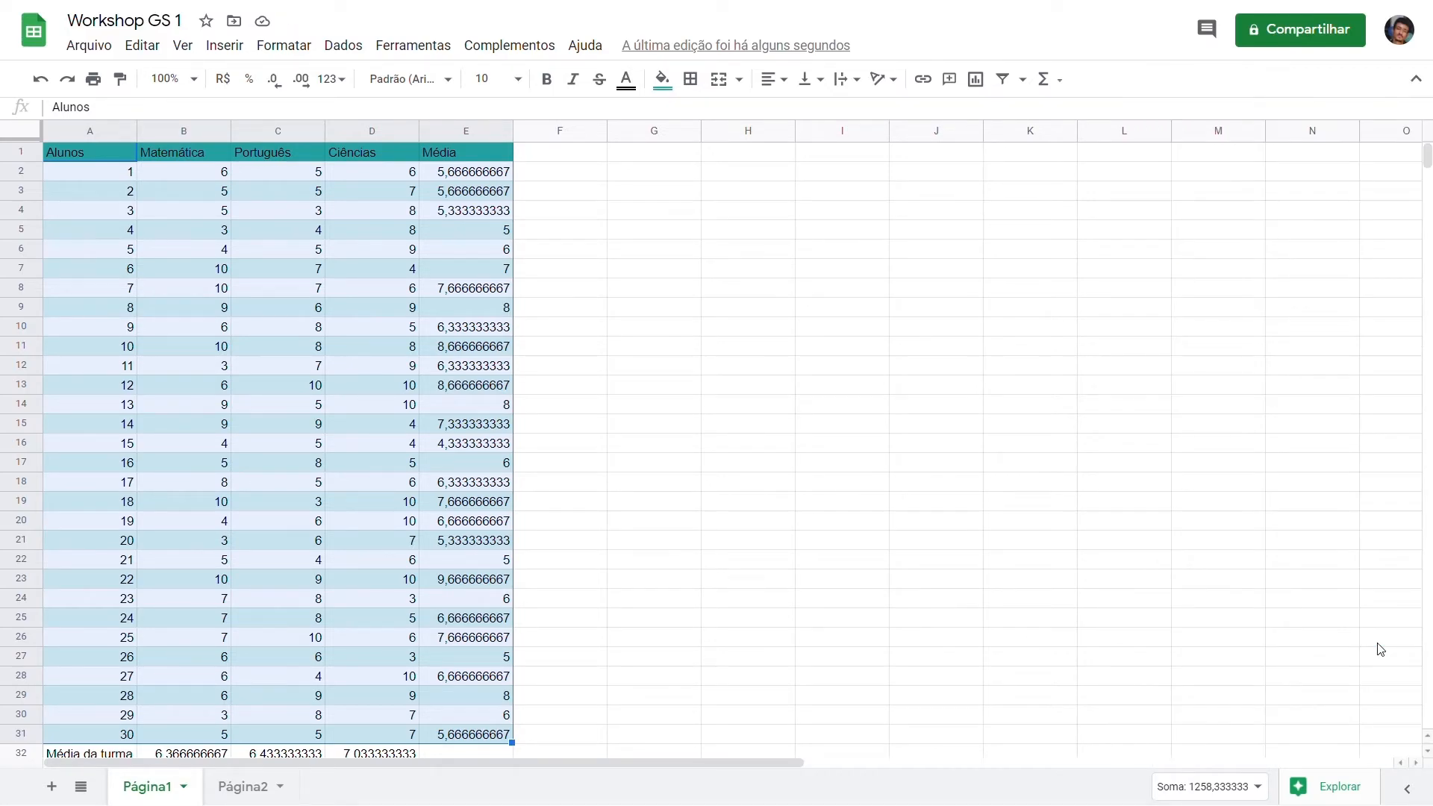
{"action": "left_click", "coordinate": [520, 487]}
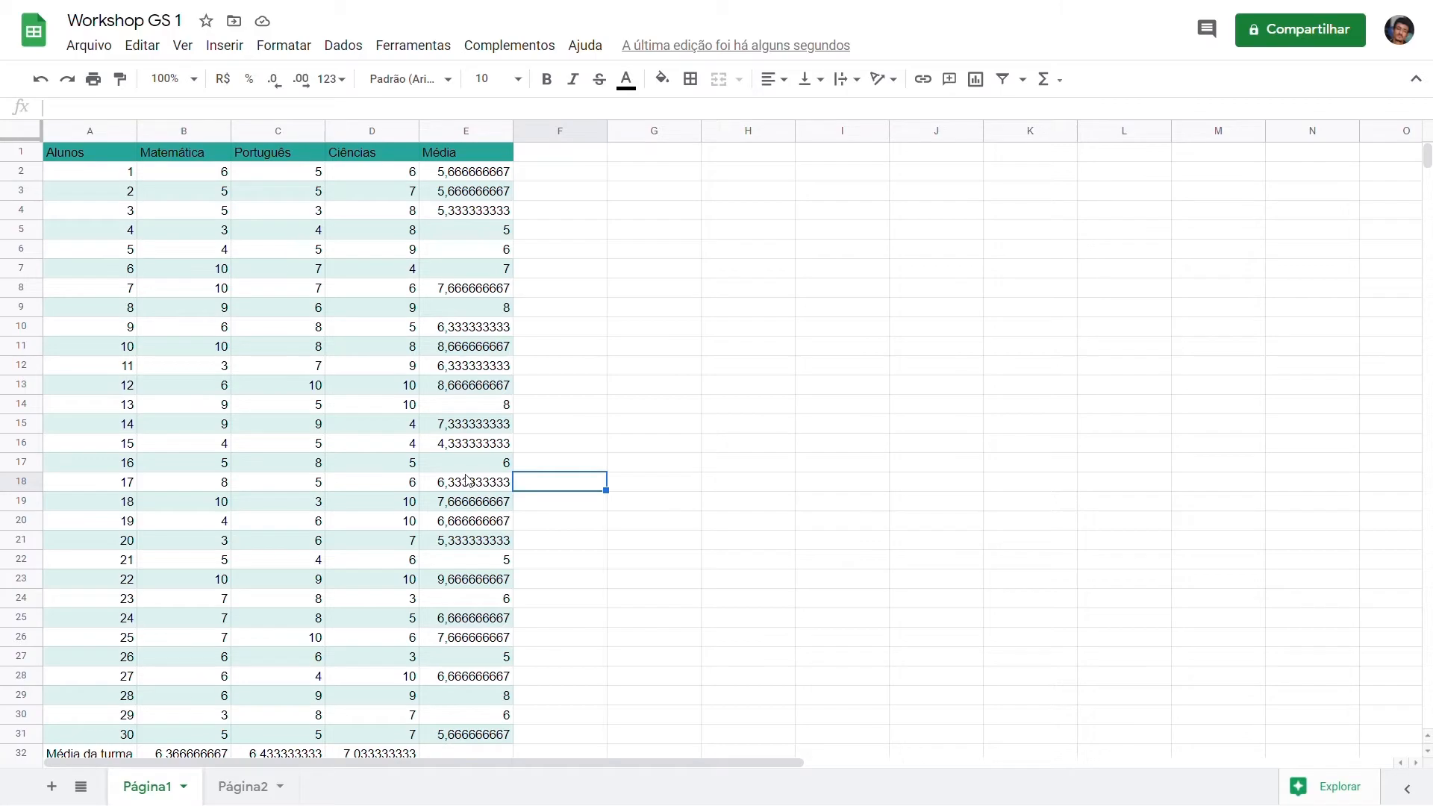
Step: Reduce the student averages in E2:E31 to two decimal places
{"action": "scroll", "coordinate": [418, 457], "scroll_direction": "down", "scroll_amount": 1}
{"action": "scroll", "coordinate": [418, 455], "scroll_direction": "up", "scroll_amount": 1}
{"action": "left_click_drag", "start_coordinate": [487, 177], "coordinate": [493, 735]}
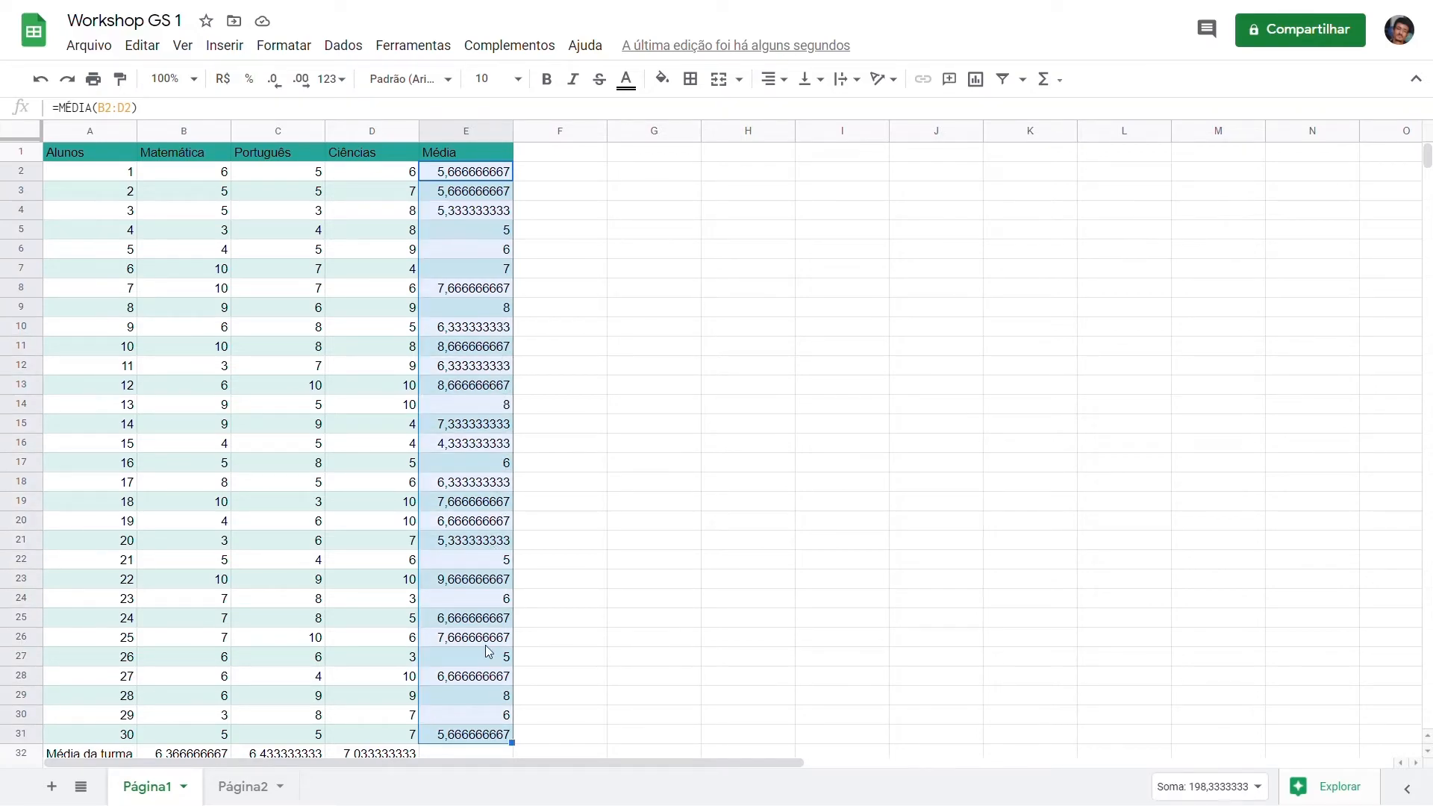
{"action": "left_click", "coordinate": [280, 86]}
{"action": "left_click", "coordinate": [280, 85]}
{"action": "left_click", "coordinate": [279, 85]}
{"action": "left_click", "coordinate": [280, 85]}
{"action": "left_click", "coordinate": [279, 85]}
{"action": "left_click", "coordinate": [279, 85]}
{"action": "left_click", "coordinate": [279, 85]}
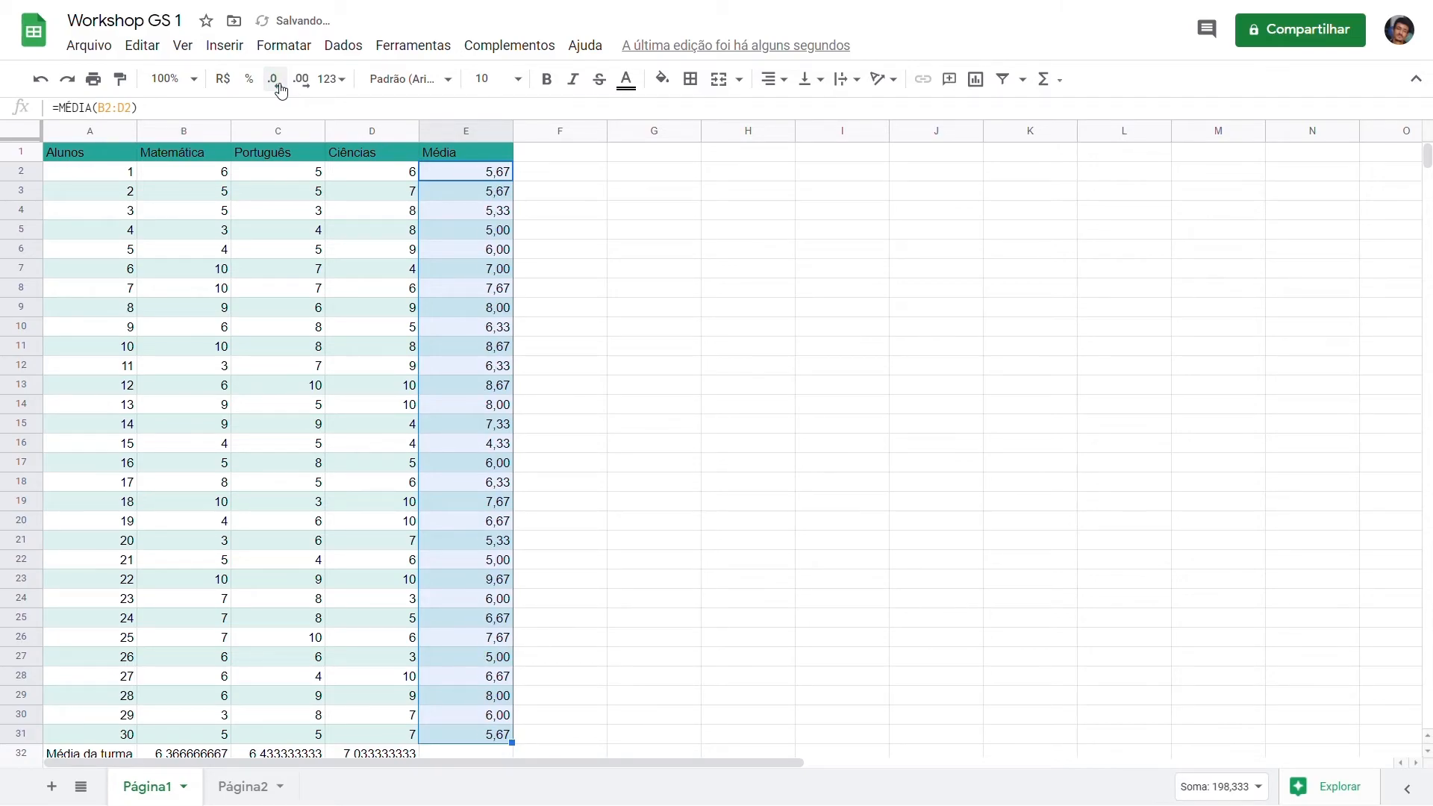
{"action": "left_click", "coordinate": [524, 289]}
Step: Reduce the class average, variance and standard deviation values in B32:D34 to two decimal places
{"action": "scroll", "coordinate": [413, 364], "scroll_direction": "down", "scroll_amount": 1}
{"action": "scroll", "coordinate": [413, 364], "scroll_direction": "down", "scroll_amount": 1}
{"action": "left_click_drag", "start_coordinate": [195, 601], "coordinate": [369, 642]}
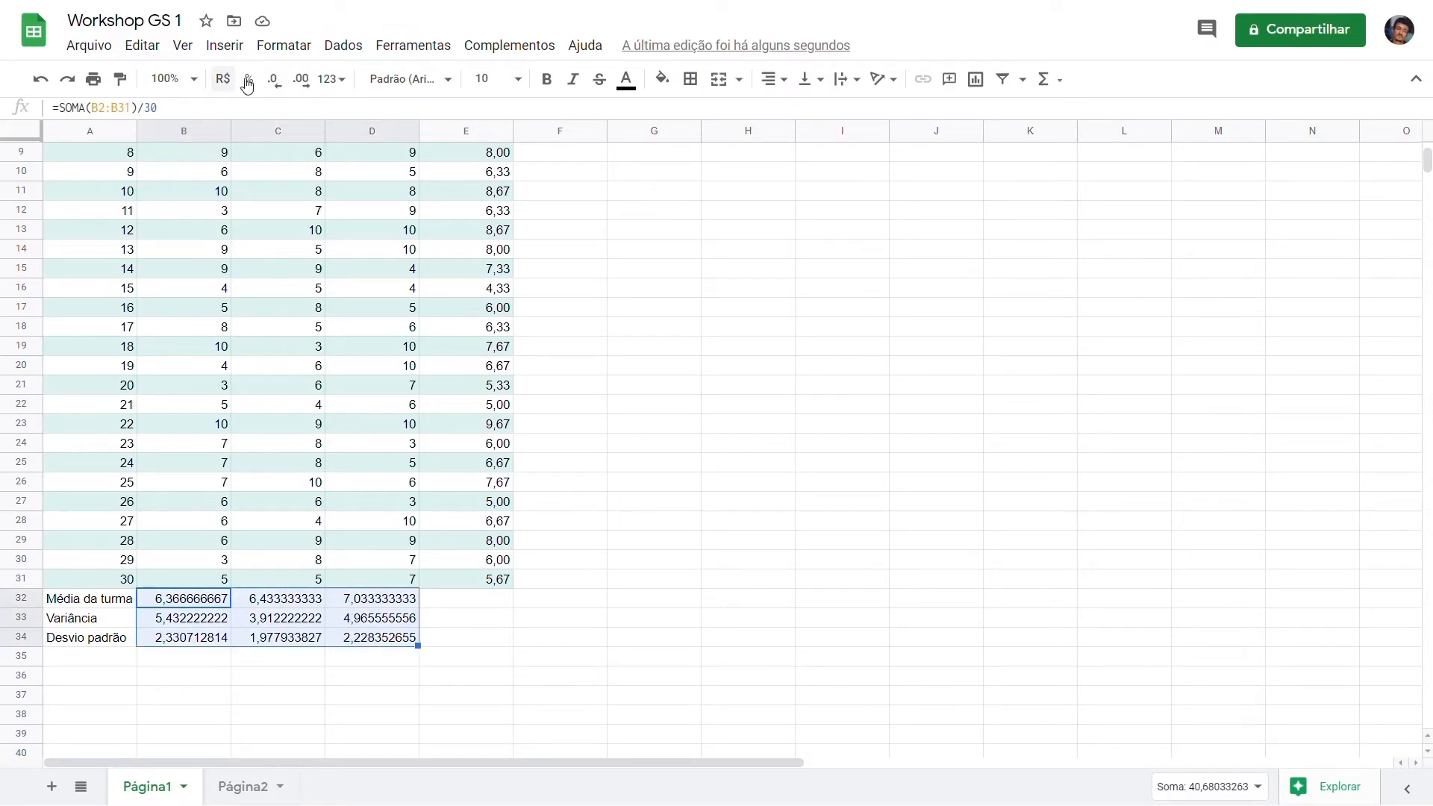
{"action": "left_click", "coordinate": [290, 93]}
{"action": "left_click", "coordinate": [289, 92]}
{"action": "left_click", "coordinate": [290, 93]}
{"action": "left_click", "coordinate": [290, 93]}
{"action": "left_click", "coordinate": [290, 93]}
{"action": "left_click", "coordinate": [290, 93]}
{"action": "left_click", "coordinate": [289, 93]}
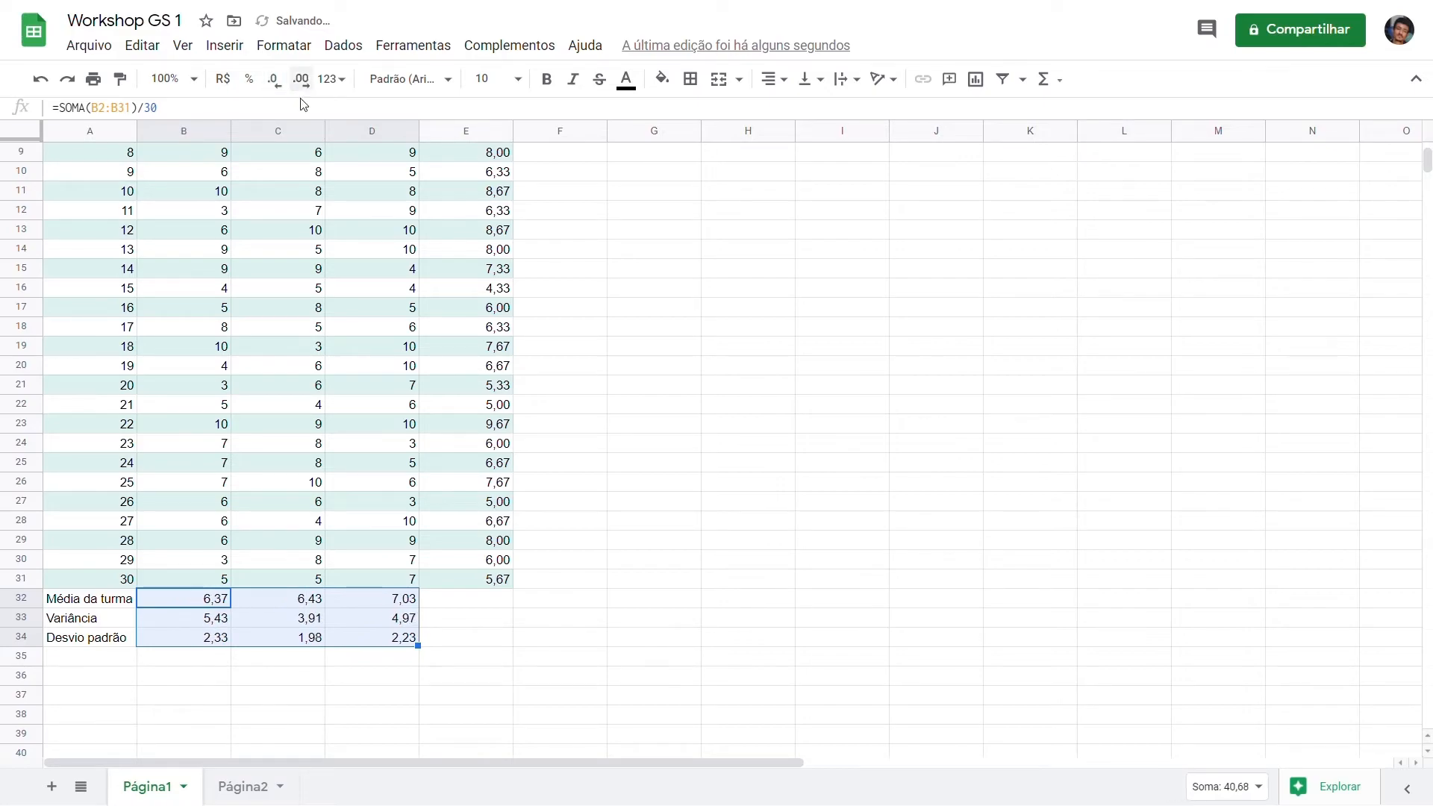
{"action": "left_click", "coordinate": [613, 312]}
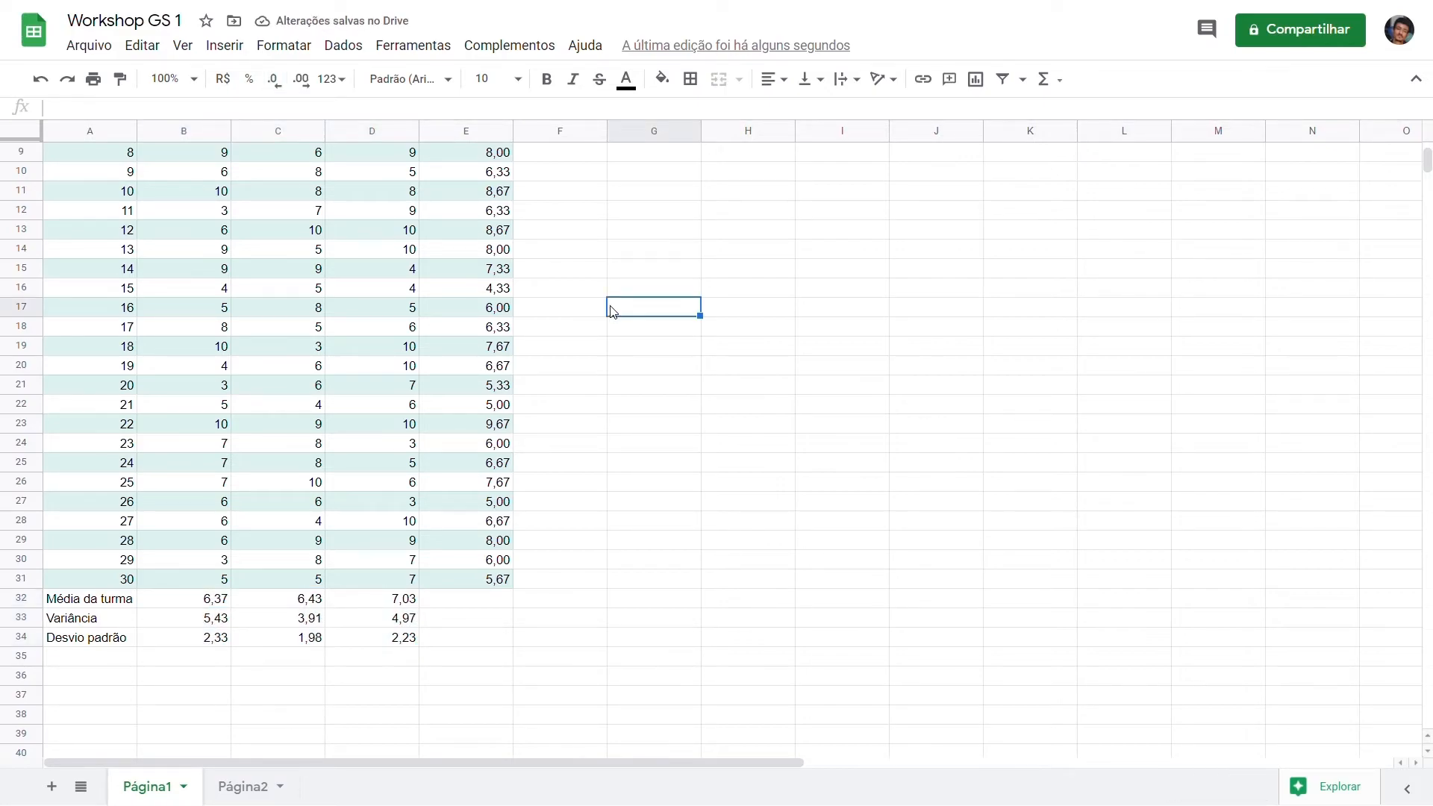
Step: Enter =SE(E2>=6;"APROVADO";"REPROVADO") in F2 and fill the formula down to F31
{"action": "scroll", "coordinate": [573, 297], "scroll_direction": "up", "scroll_amount": 3}
{"action": "scroll", "coordinate": [575, 297], "scroll_direction": "down", "scroll_amount": 1}
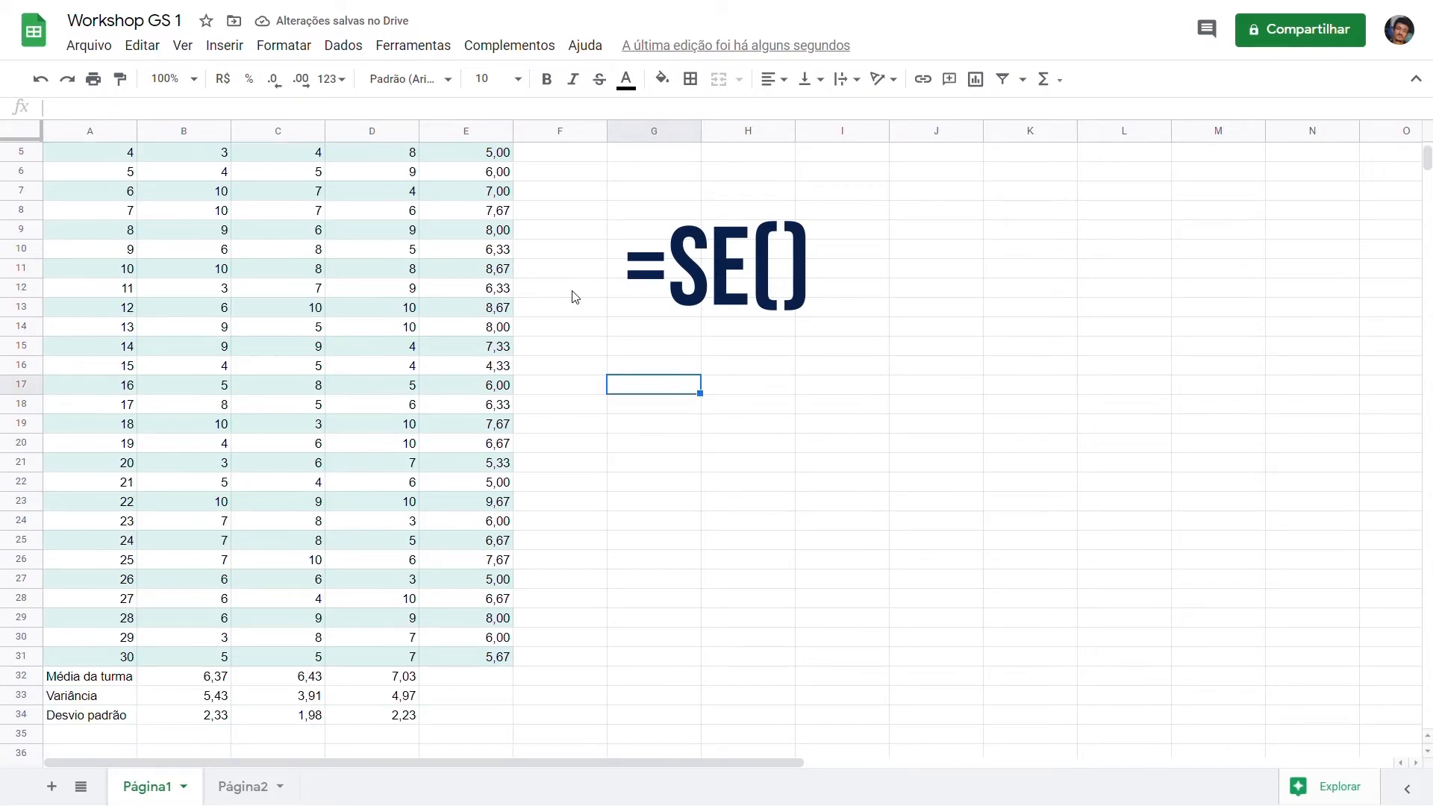
{"action": "scroll", "coordinate": [575, 297], "scroll_direction": "up", "scroll_amount": 1}
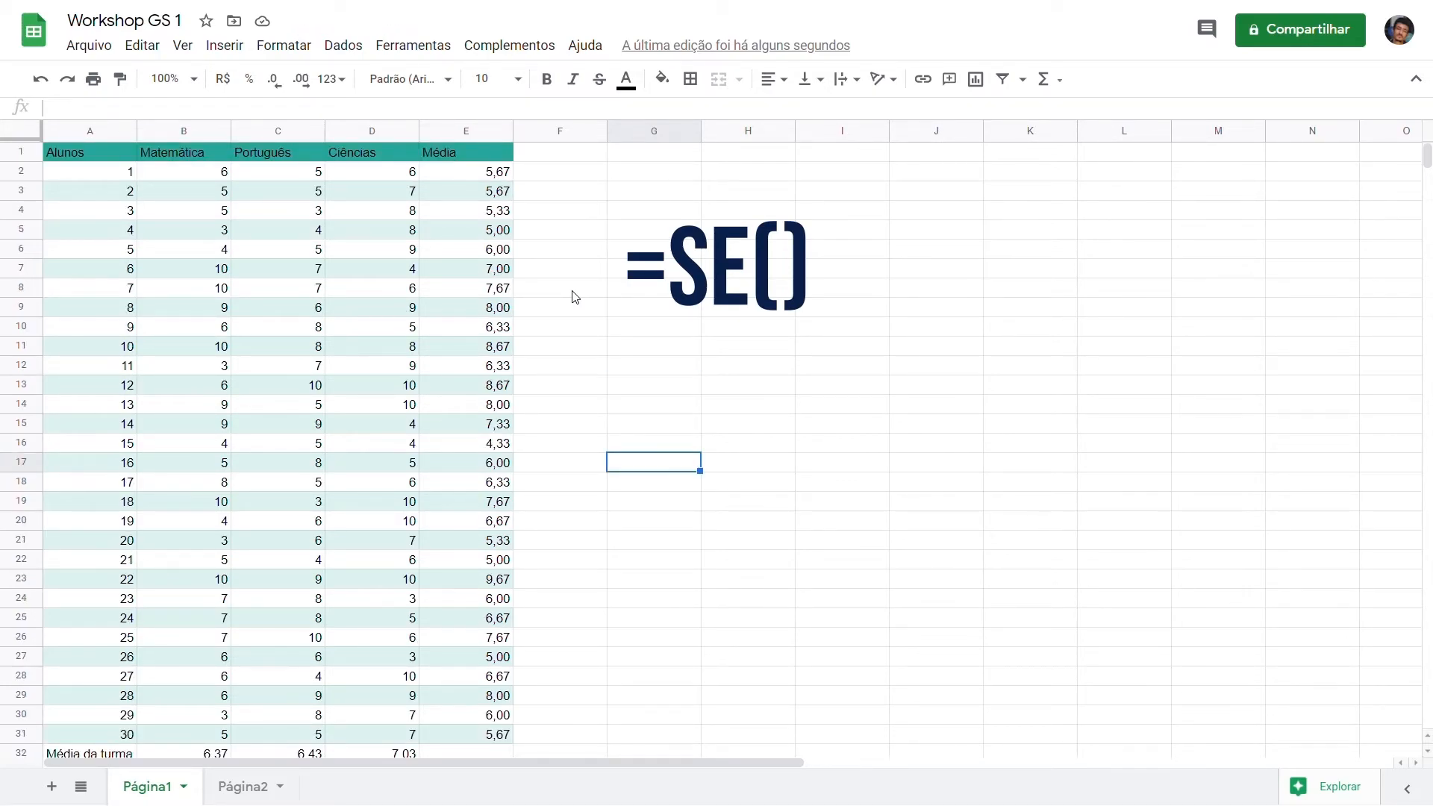
{"action": "left_click", "coordinate": [550, 179]}
{"action": "type", "text": "=SE("}
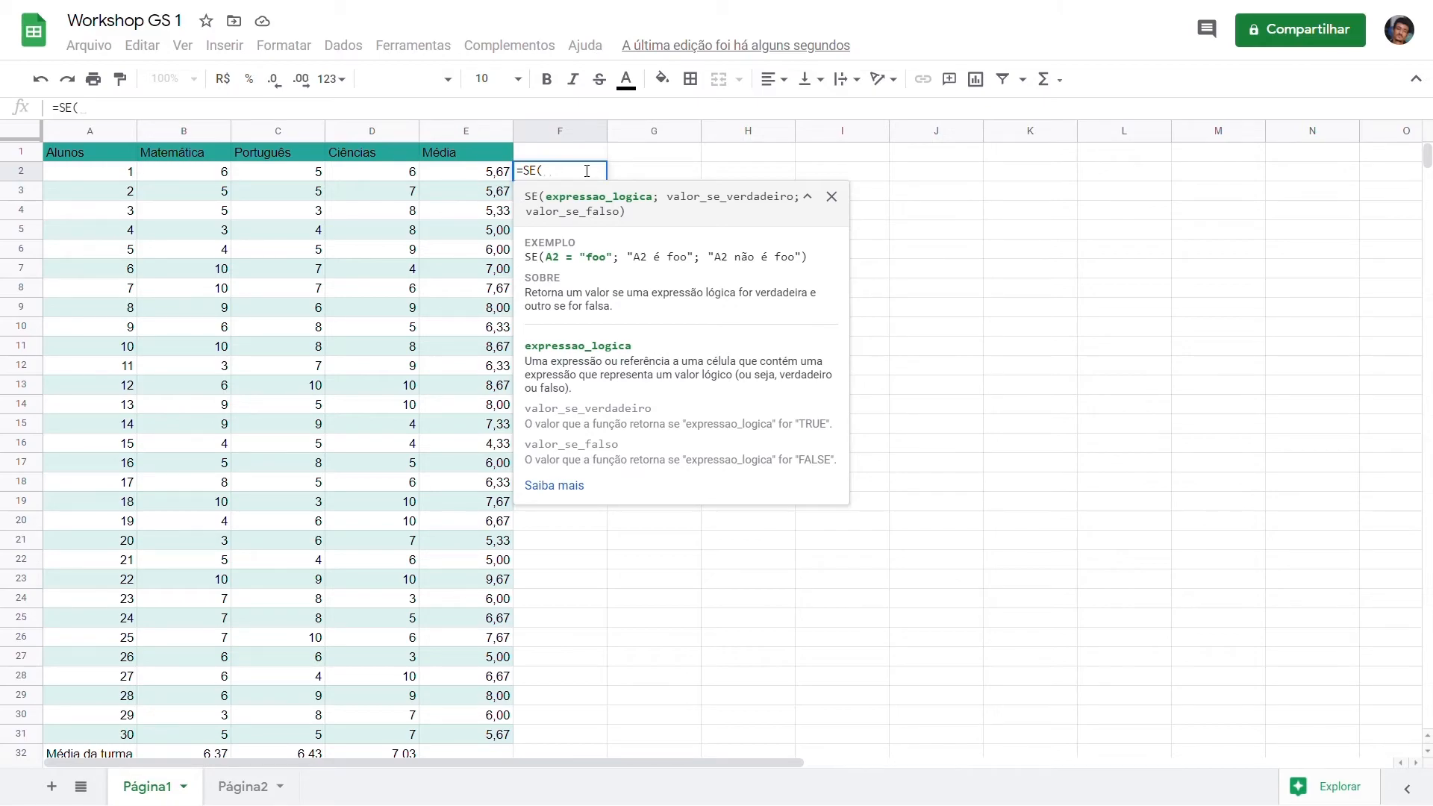
{"action": "type", "text": "e2"}
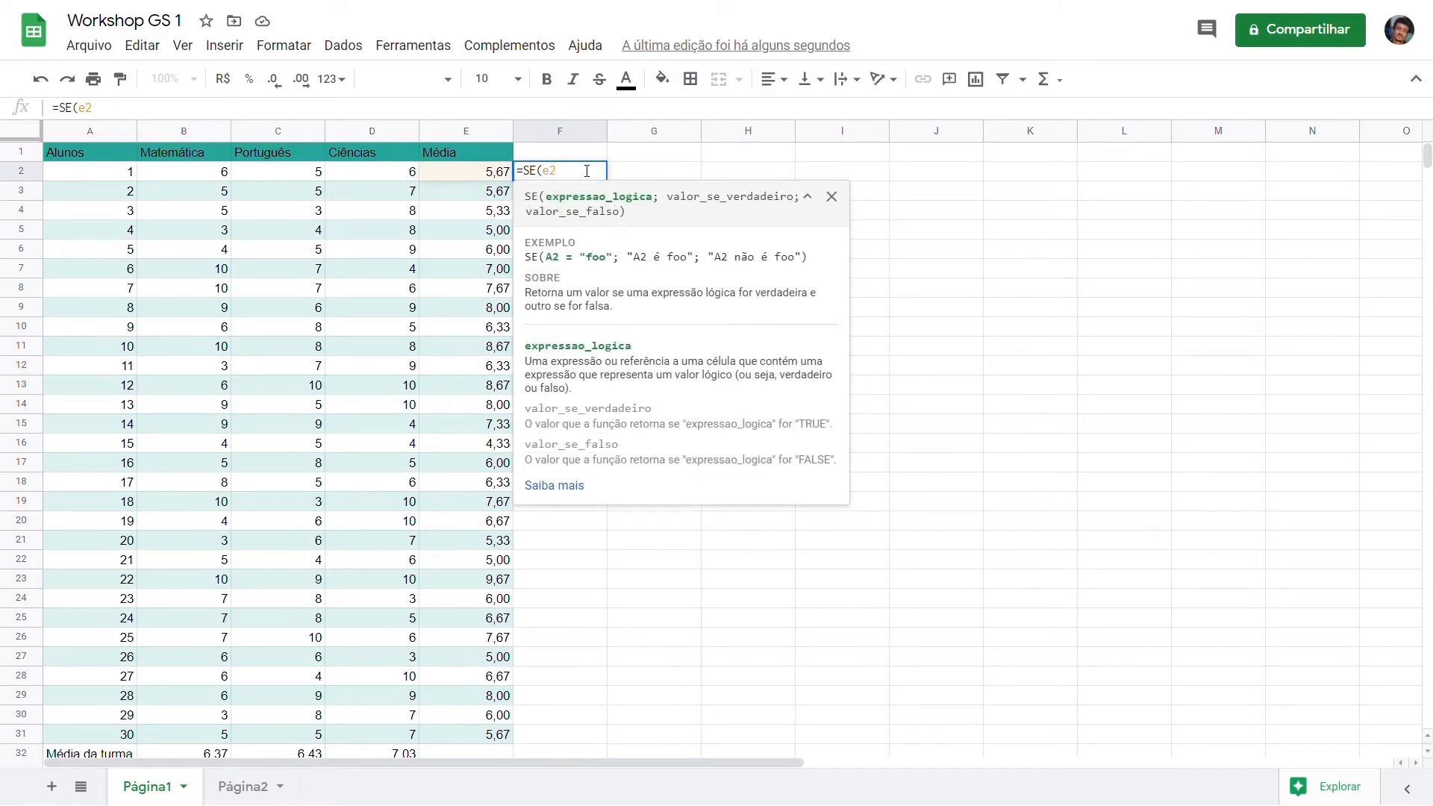
{"action": "type", "text": ">=6"}
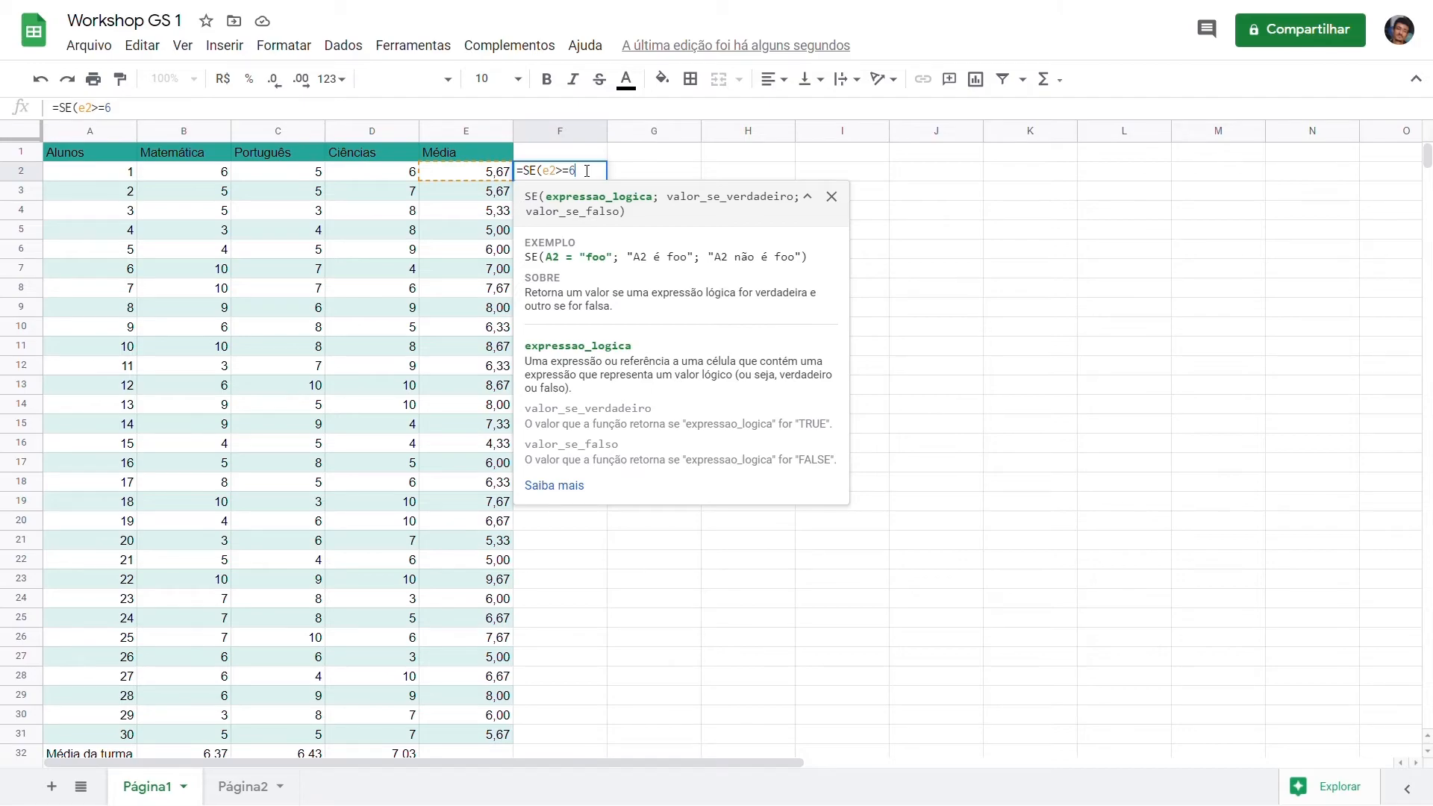
{"action": "type", "text": ";"}
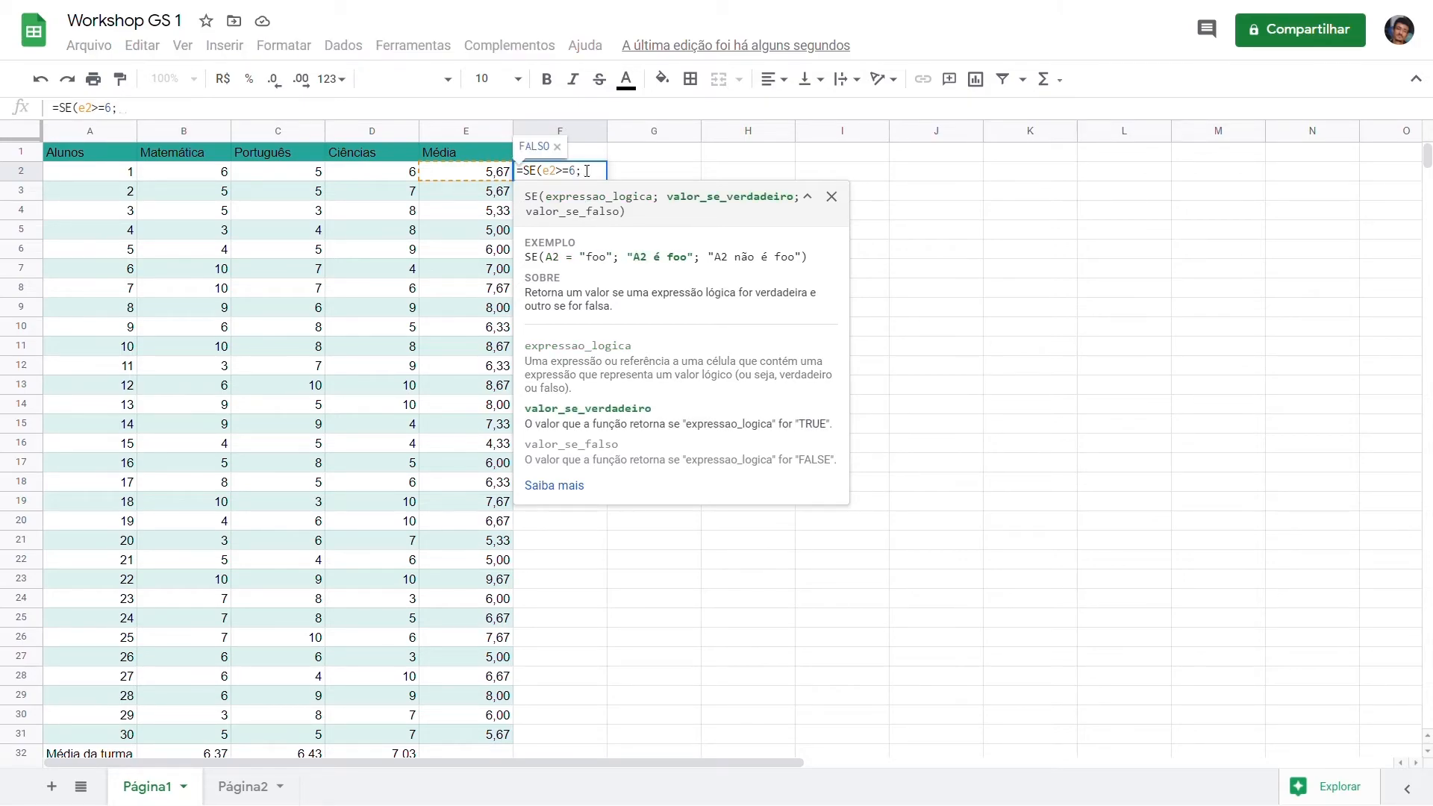
{"action": "type", "text": "\"APROVADO\""}
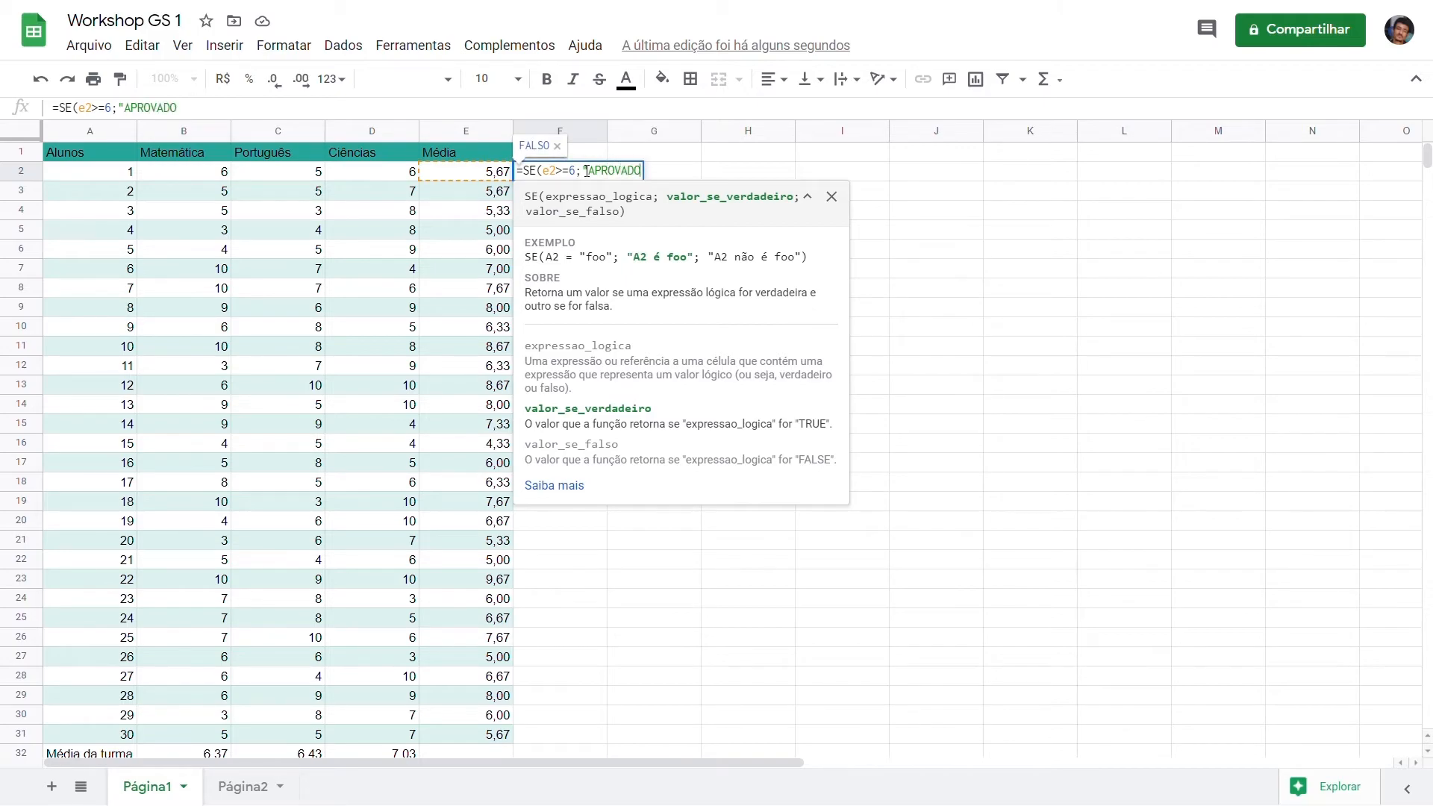
{"action": "type", "text": ";\"REPROVADO\""}
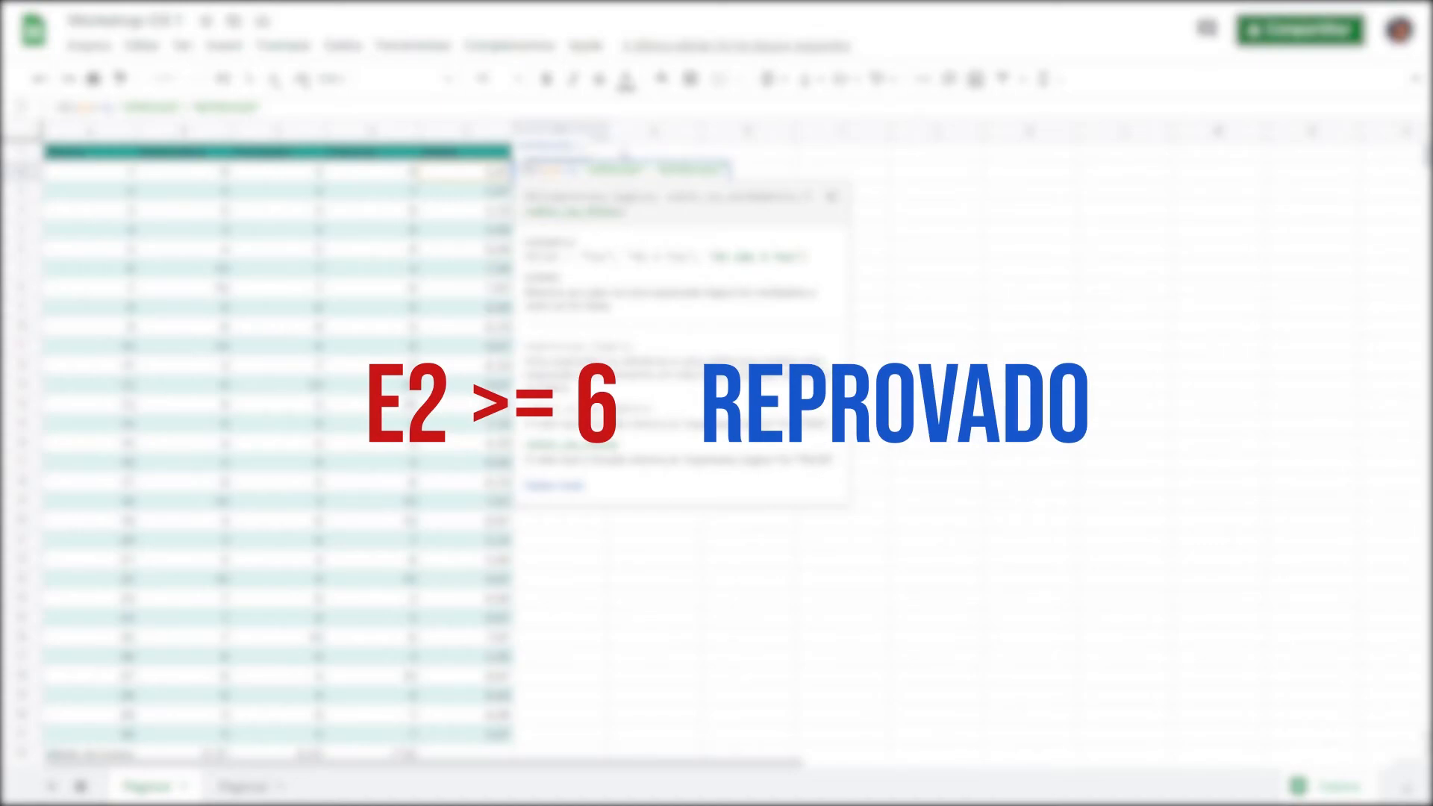
{"action": "key", "text": "Return"}
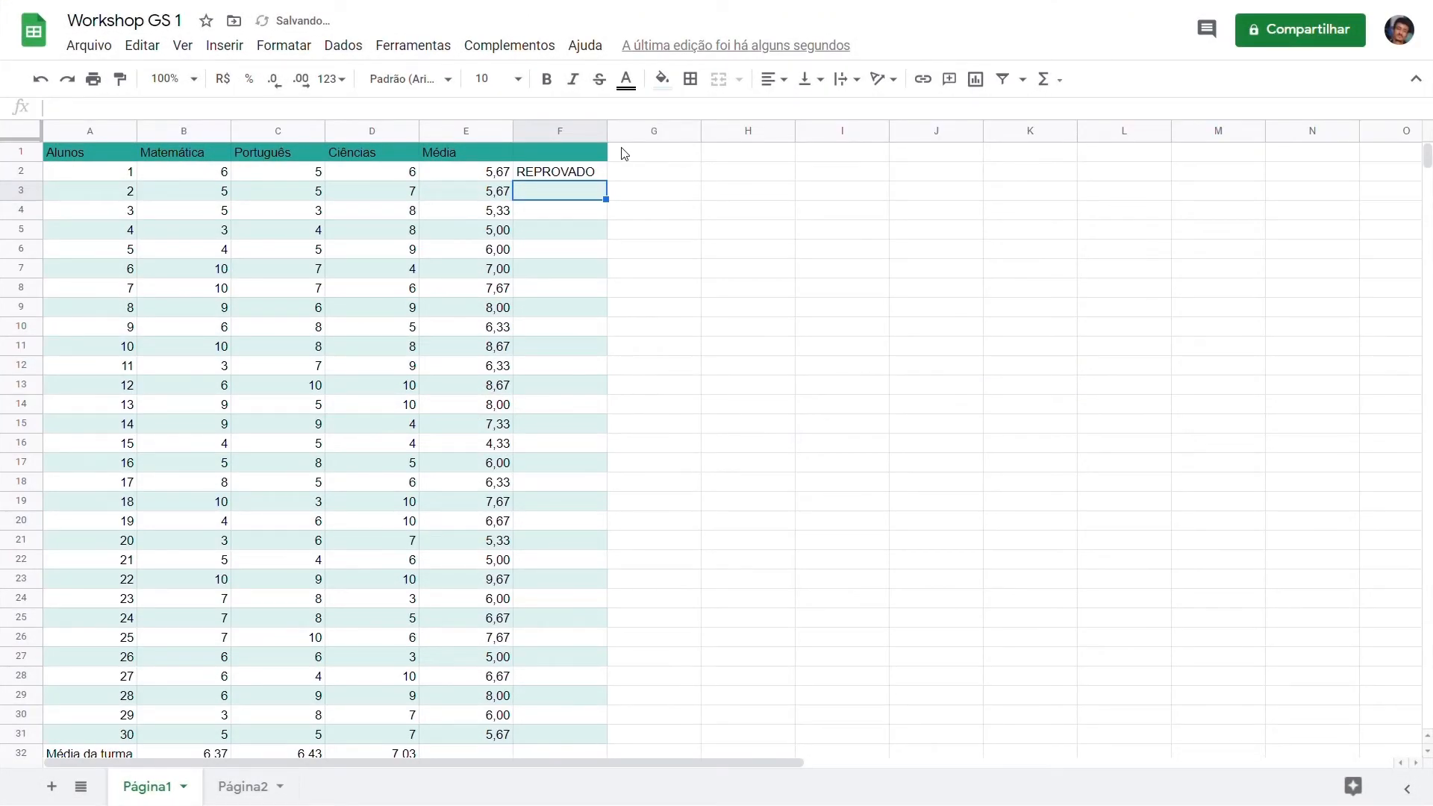
{"action": "left_click", "coordinate": [572, 177]}
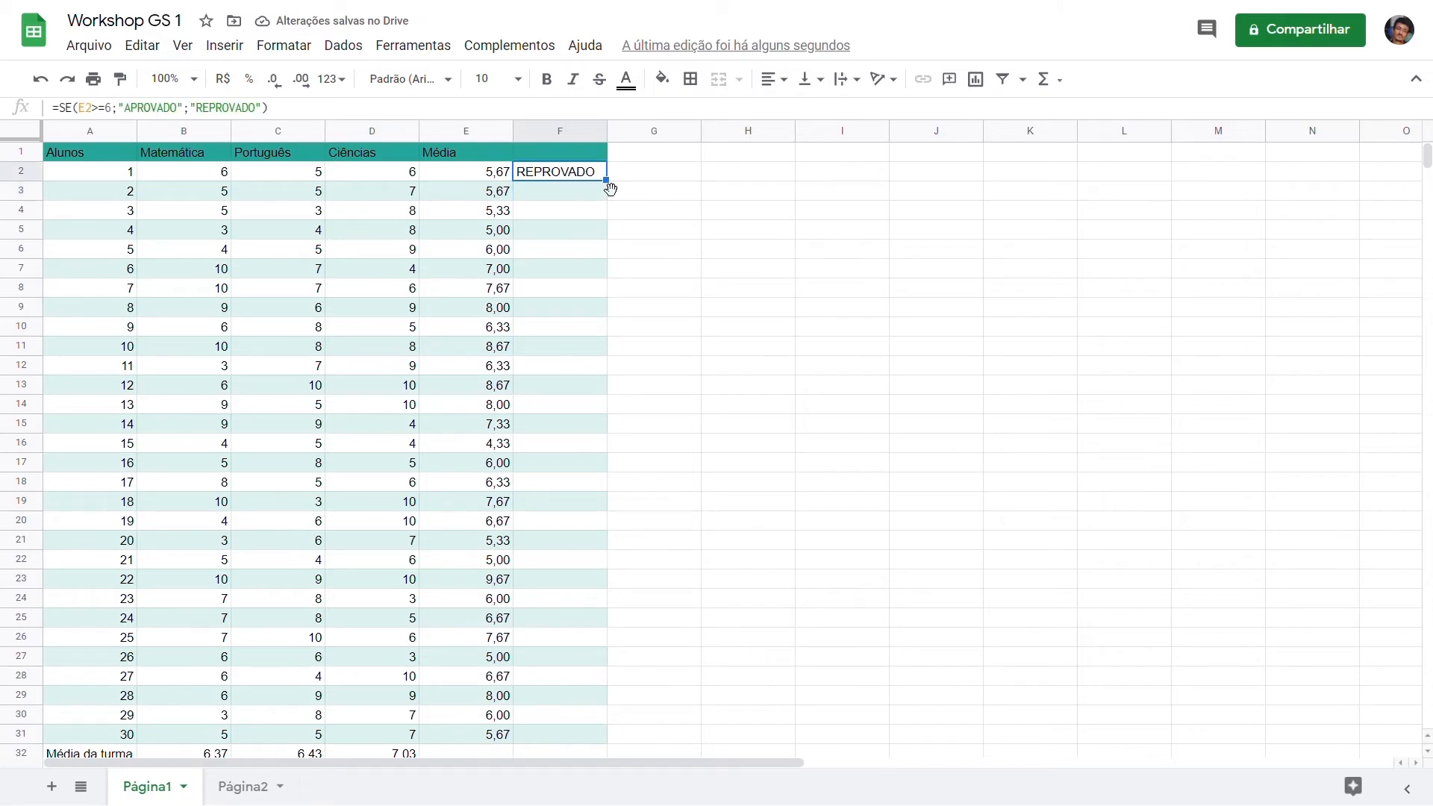
{"action": "left_click_drag", "start_coordinate": [619, 192], "coordinate": [609, 742]}
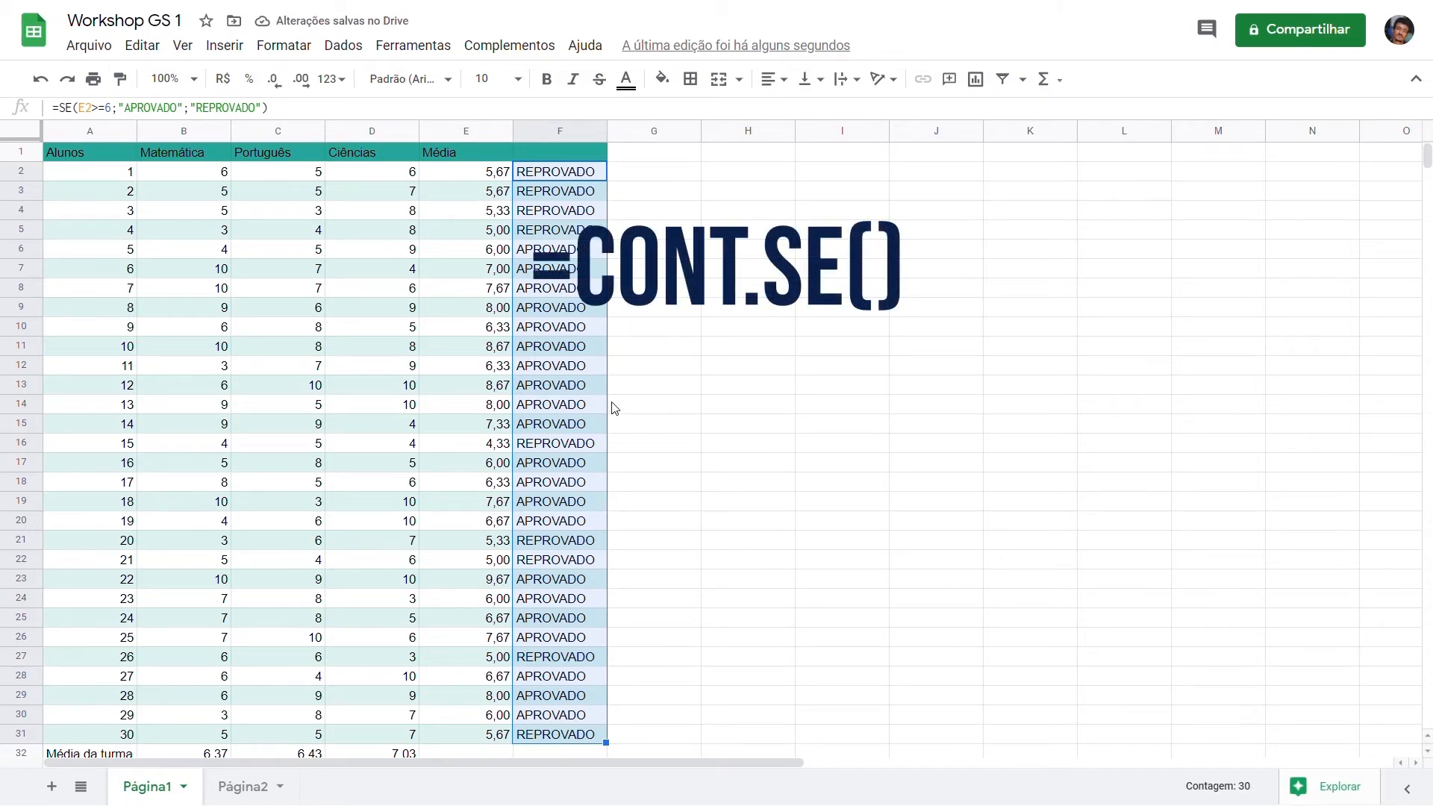
Step: Add the row labels "Aprovados" in A36 and "Reprovados" in A37 below the statistics
{"action": "scroll", "coordinate": [617, 392], "scroll_direction": "down", "scroll_amount": 3}
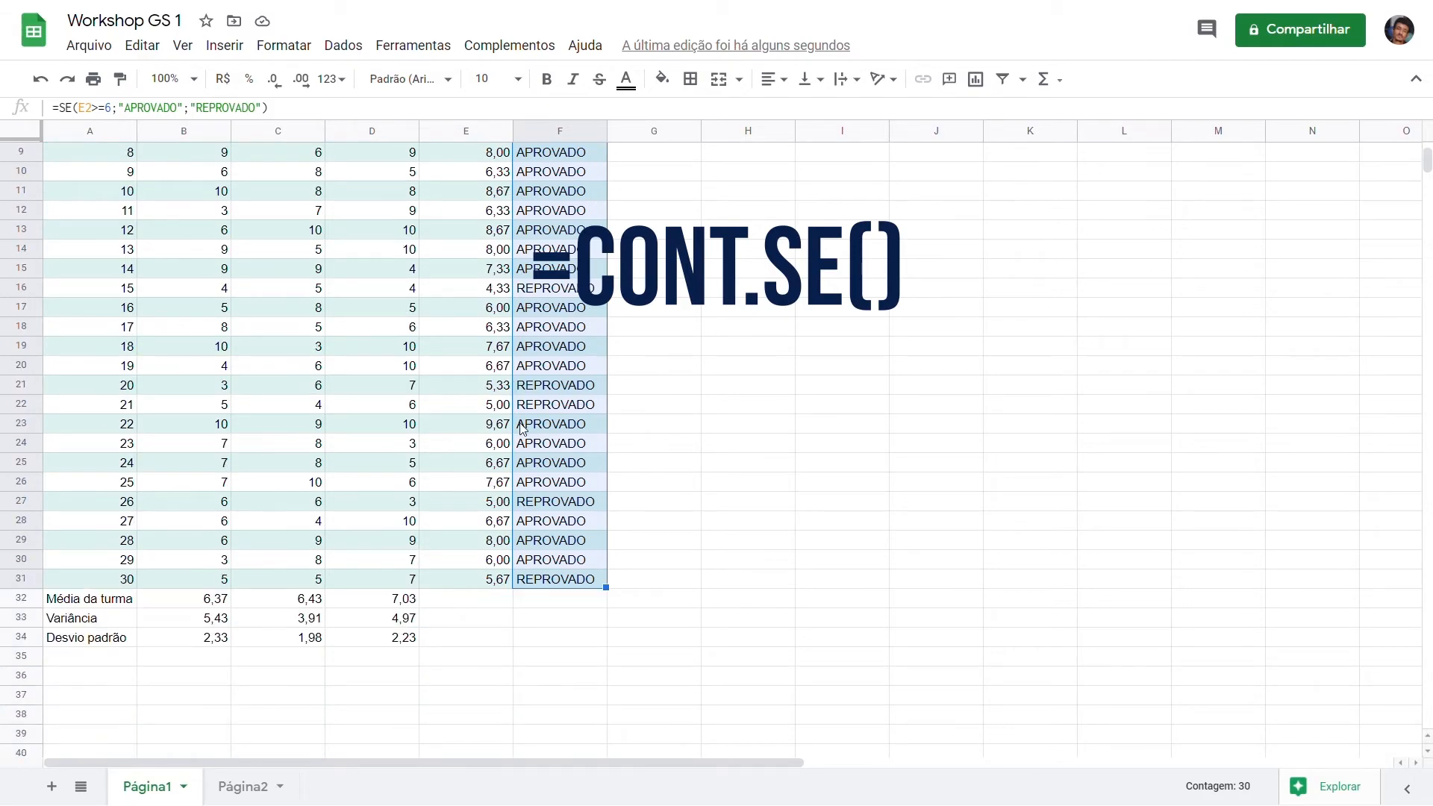
{"action": "left_click", "coordinate": [110, 685]}
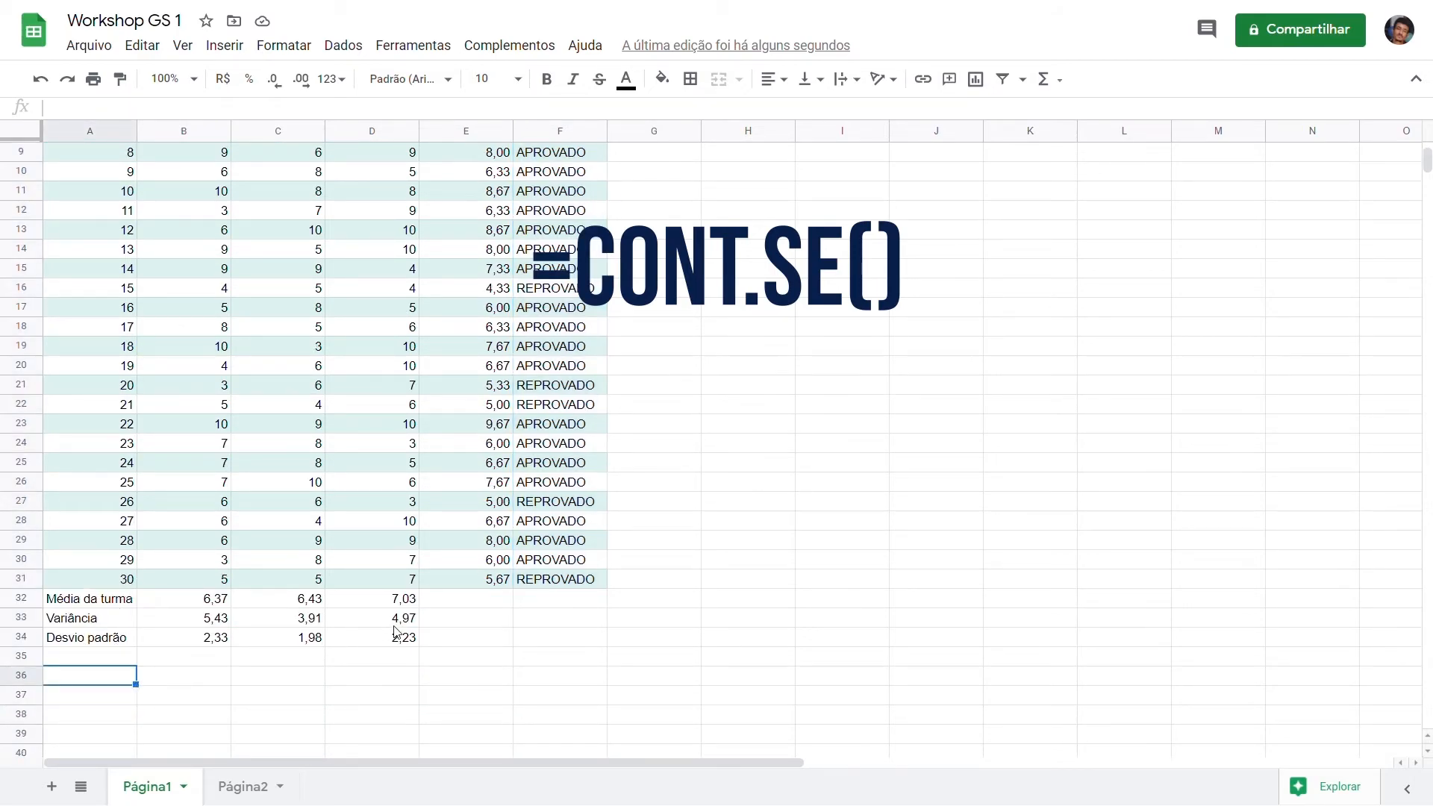
{"action": "type", "text": "Aprovados"}
{"action": "key", "text": "Return"}
{"action": "type", "text": "Reprovados"}
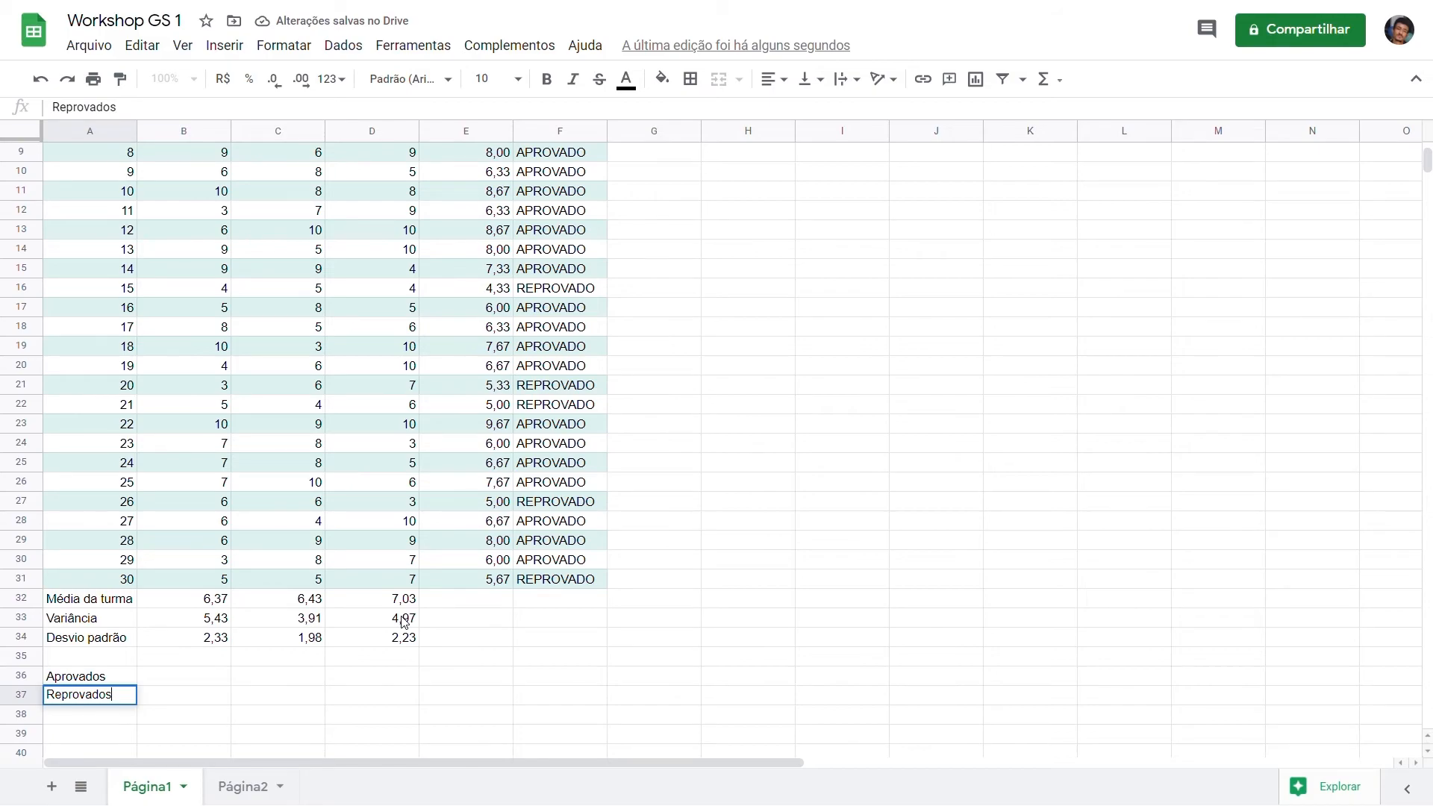
{"action": "key", "text": "Return"}
Step: Count the approved students in B36 with CONT.SE over F2:F31 and the criterion "APROVADO"
{"action": "key", "text": "Up"}
{"action": "key", "text": "Up"}
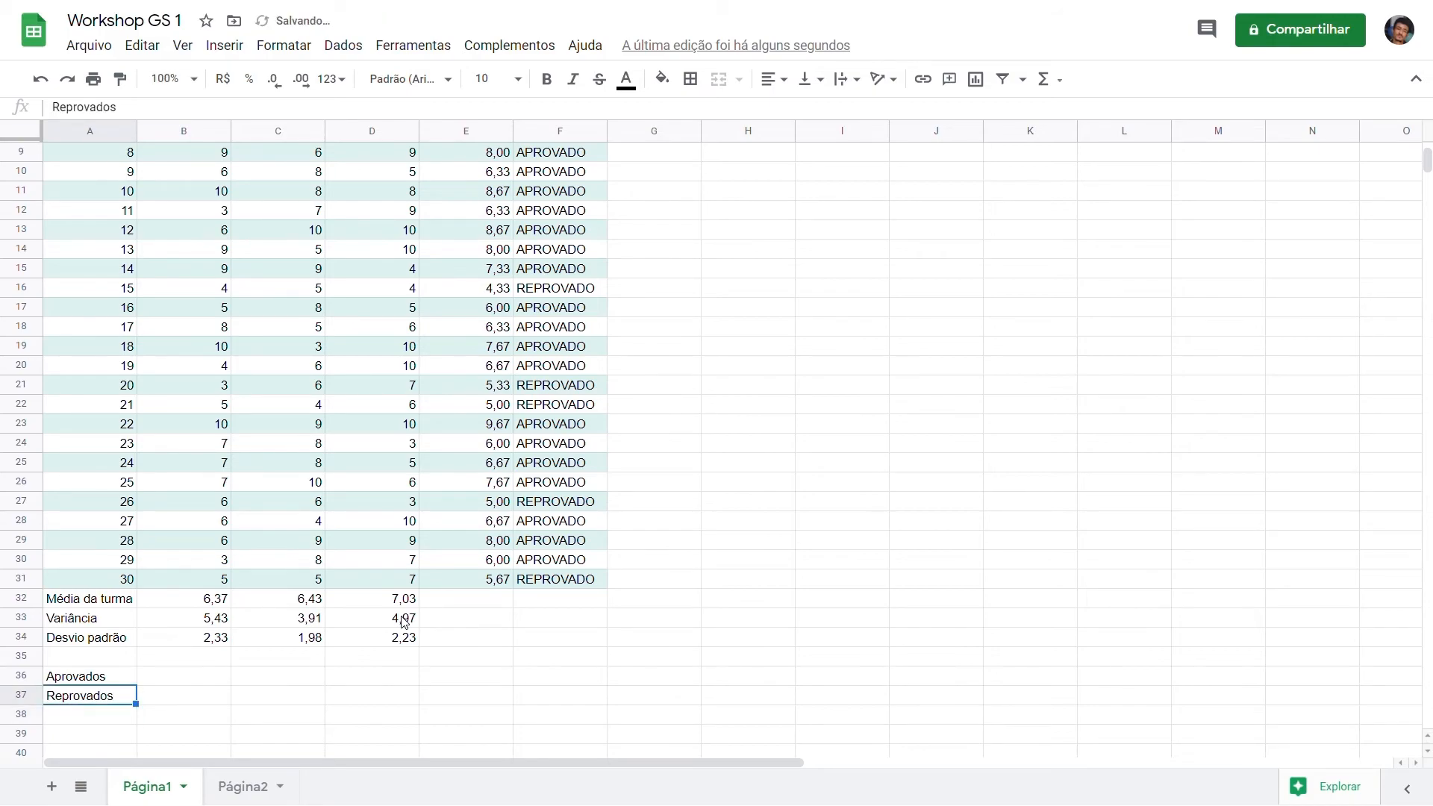
{"action": "key", "text": "Right"}
{"action": "type", "text": "=cont"}
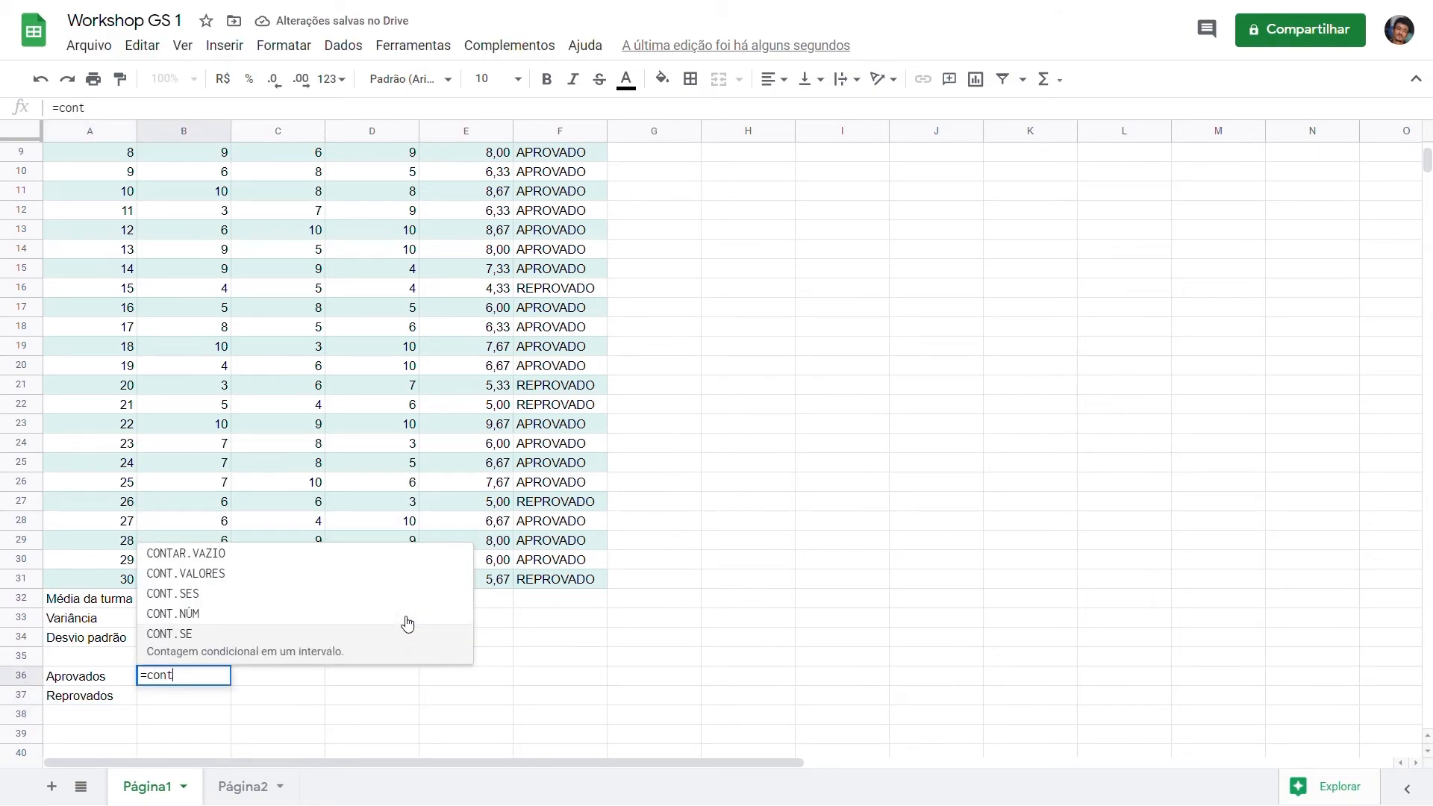
{"action": "left_click", "coordinate": [277, 658]}
{"action": "left_click_drag", "start_coordinate": [553, 588], "coordinate": [556, 179]}
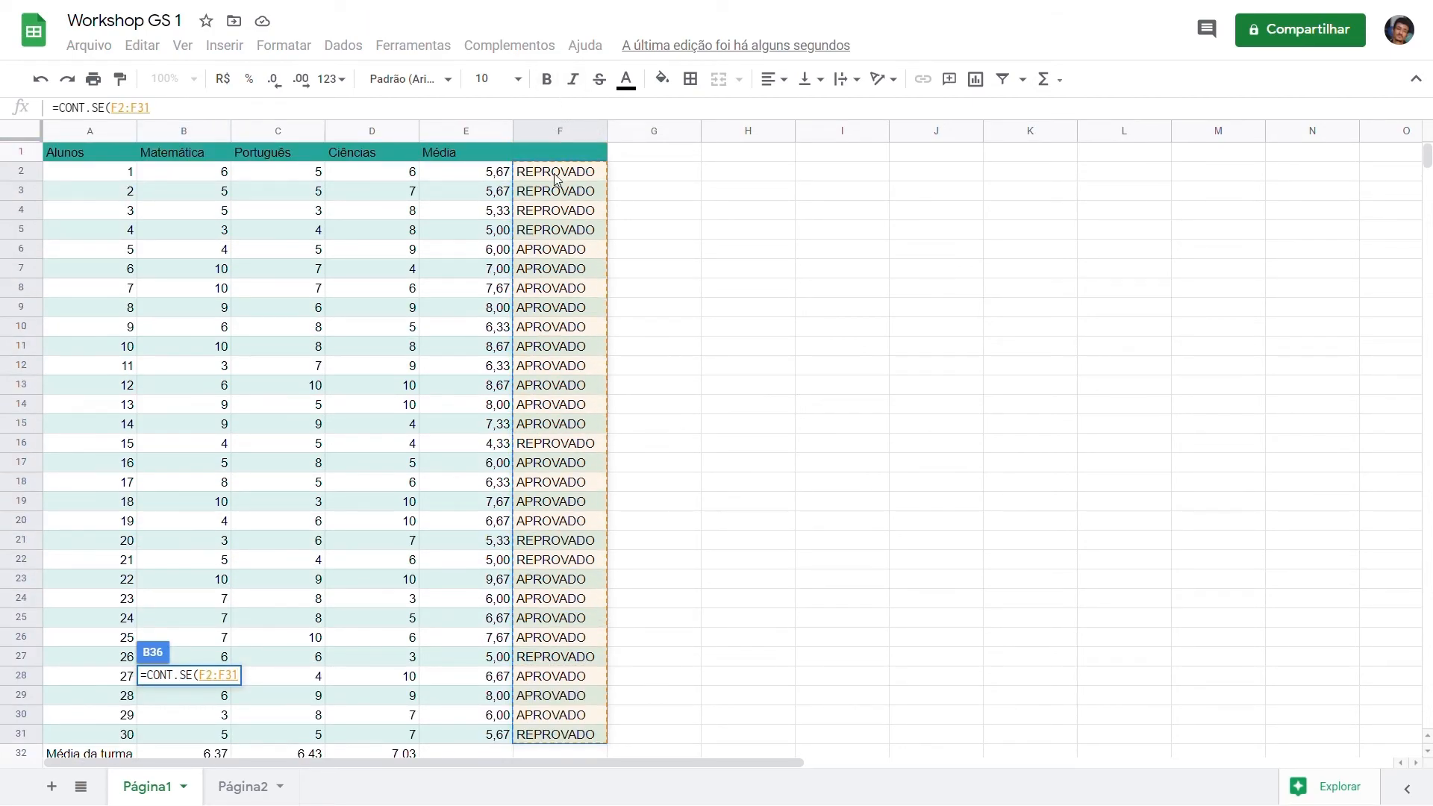
{"action": "type", "text": ";"}
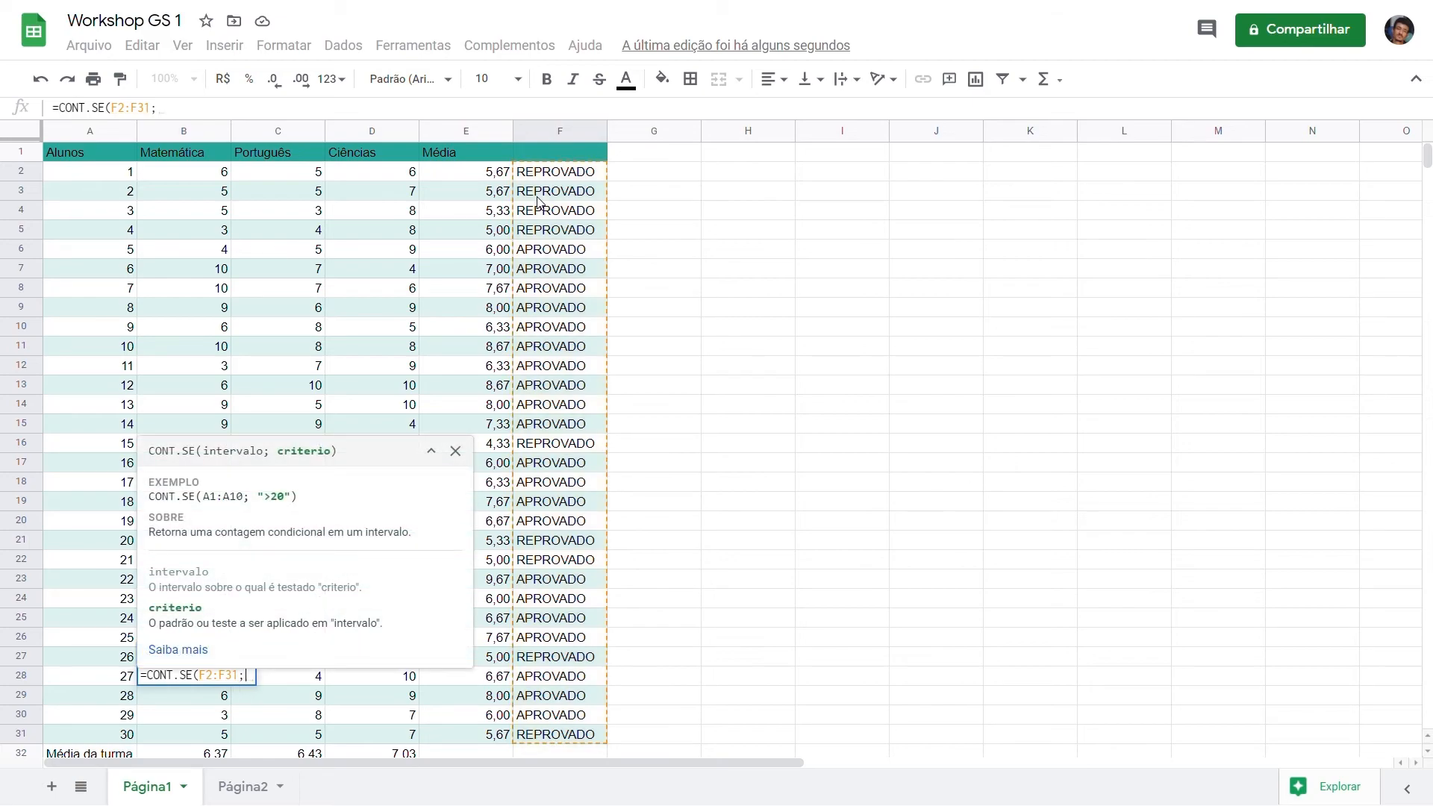
{"action": "type", "text": "\"\""}
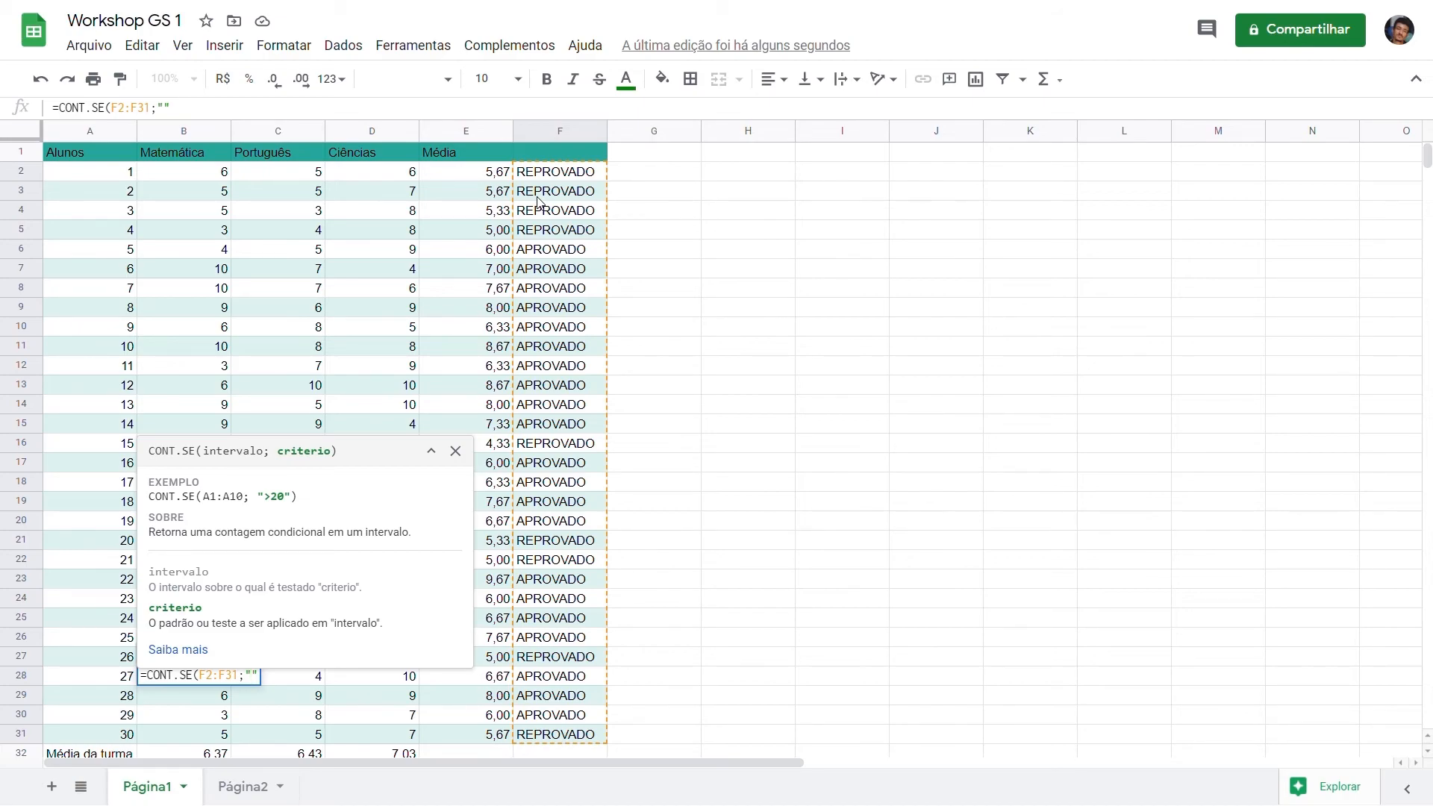
{"action": "type", "text": "APROVADO"}
{"action": "key", "text": "Return"}
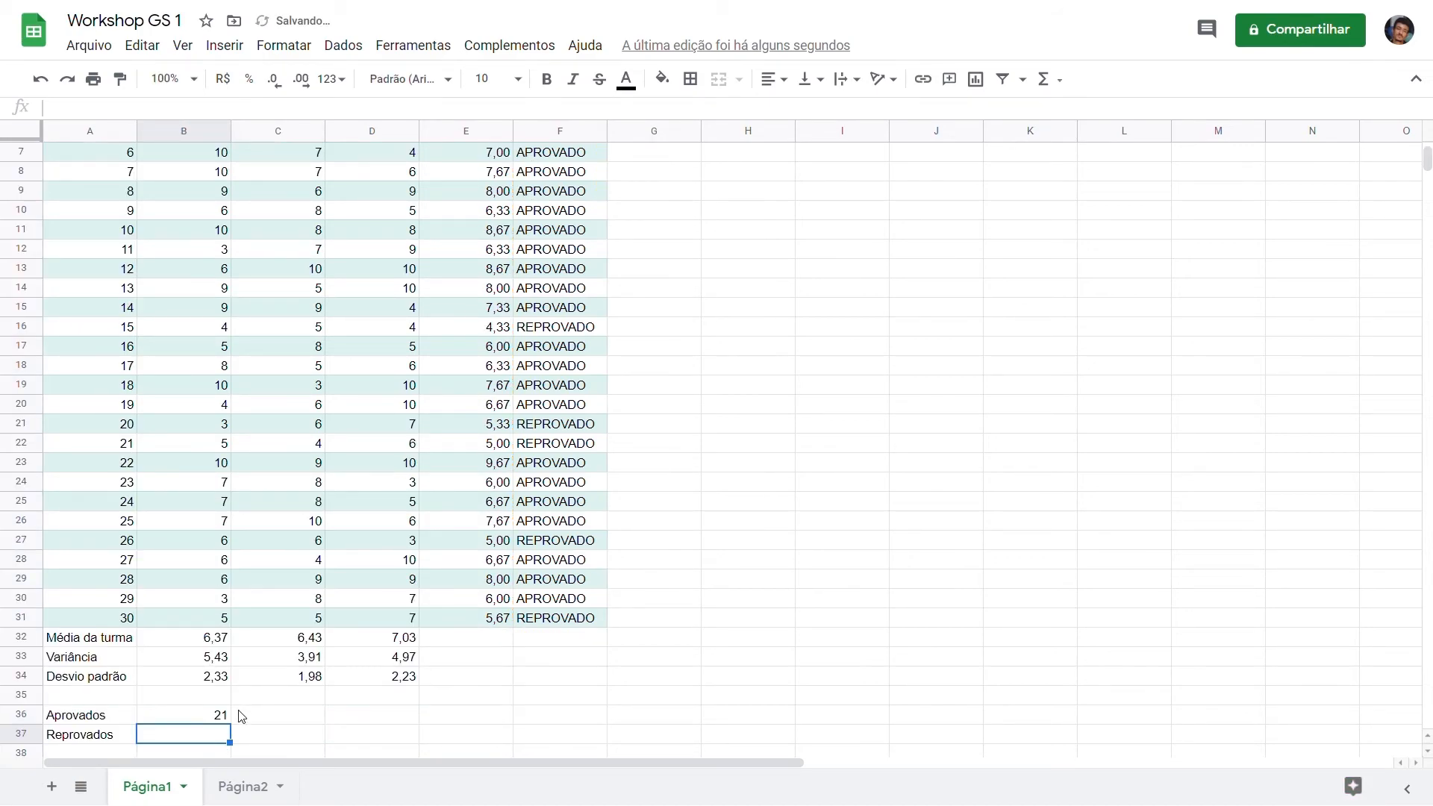
Step: Count the failed students in B37 with CONT.SE over F2:F31 and the criterion "REPROVADO"
{"action": "type", "text": "=CONT.SE("}
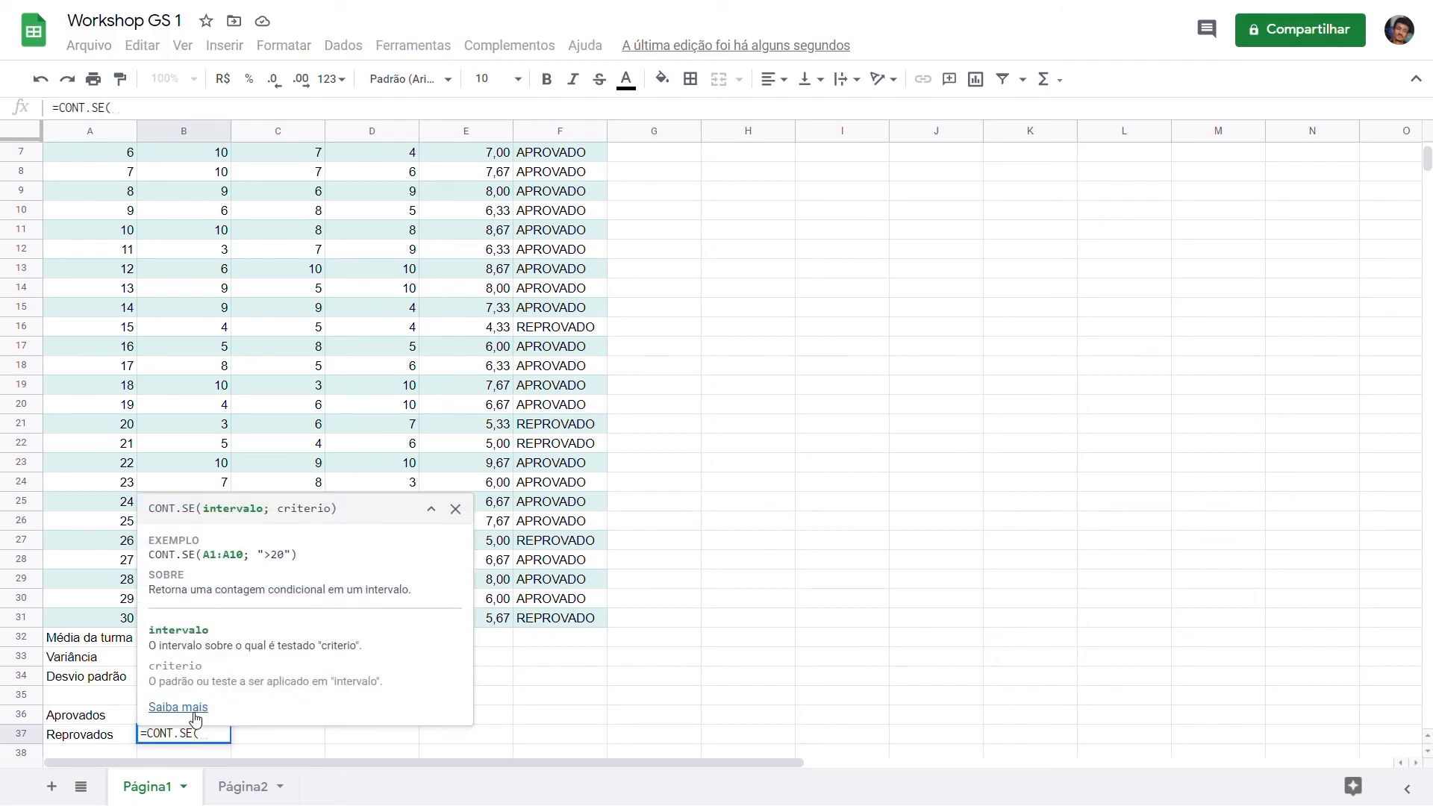
{"action": "left_click_drag", "start_coordinate": [554, 619], "coordinate": [550, 176]}
{"action": "type", "text": ";\"REPROVADO\""}
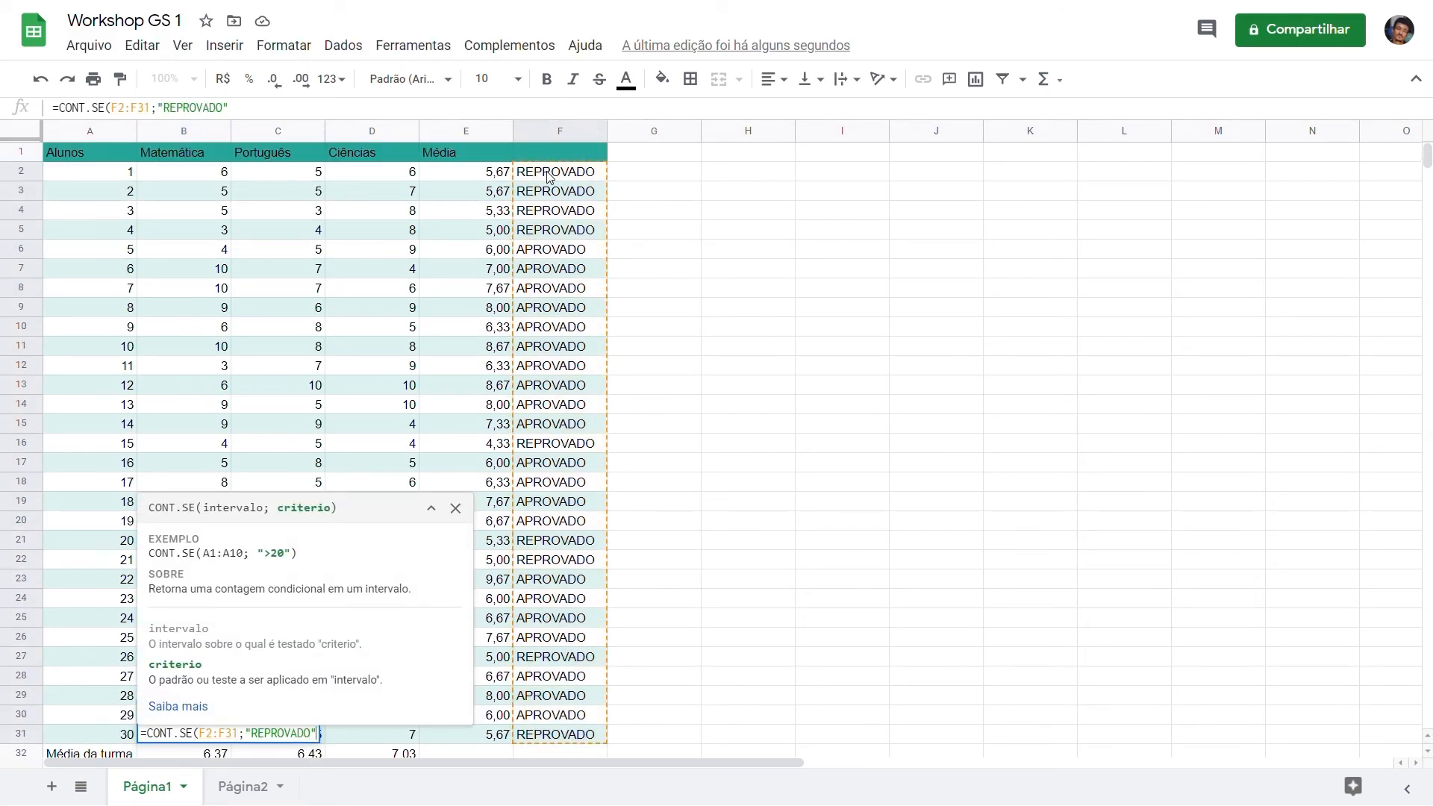
{"action": "key", "text": "Return"}
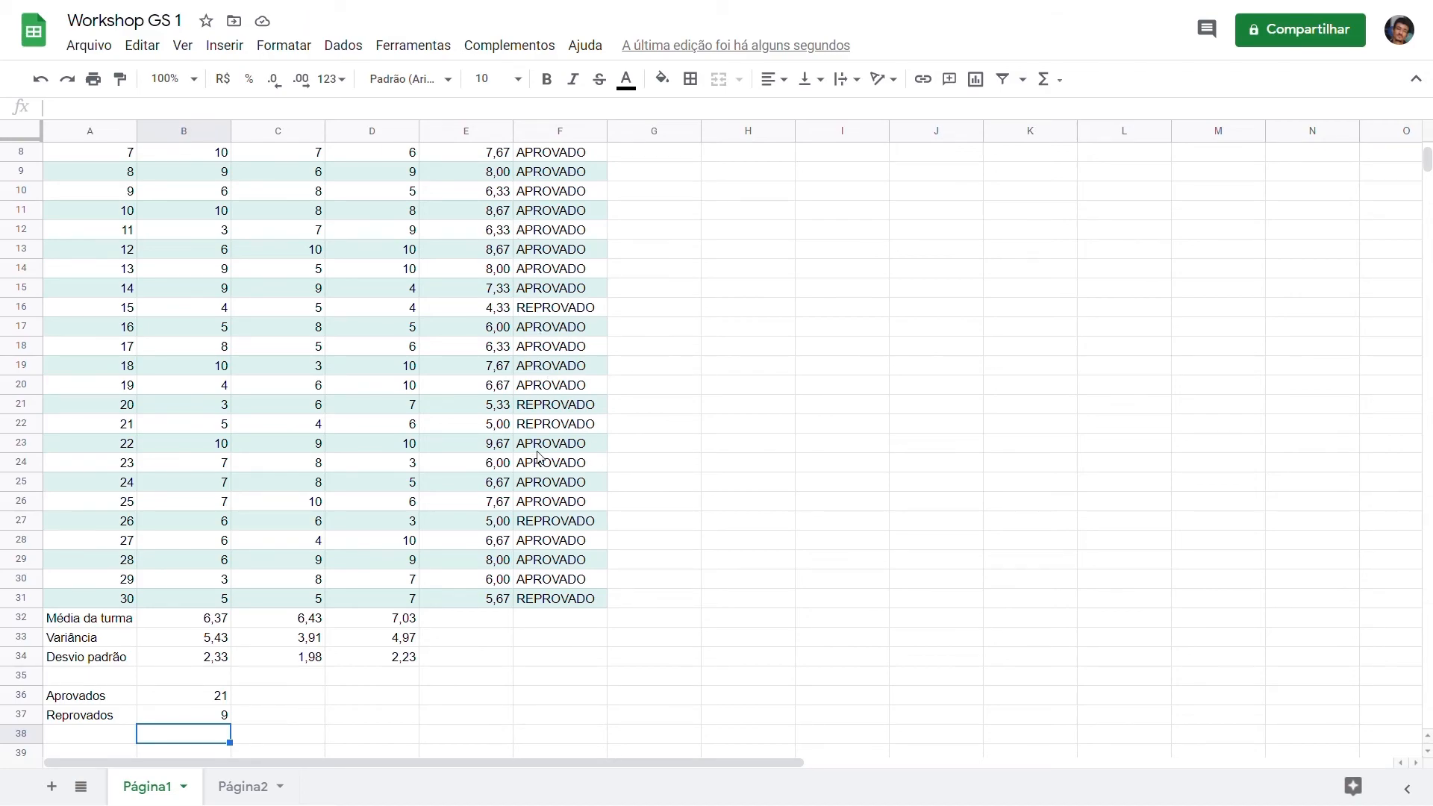
{"action": "scroll", "coordinate": [635, 488], "scroll_direction": "up", "scroll_amount": 3}
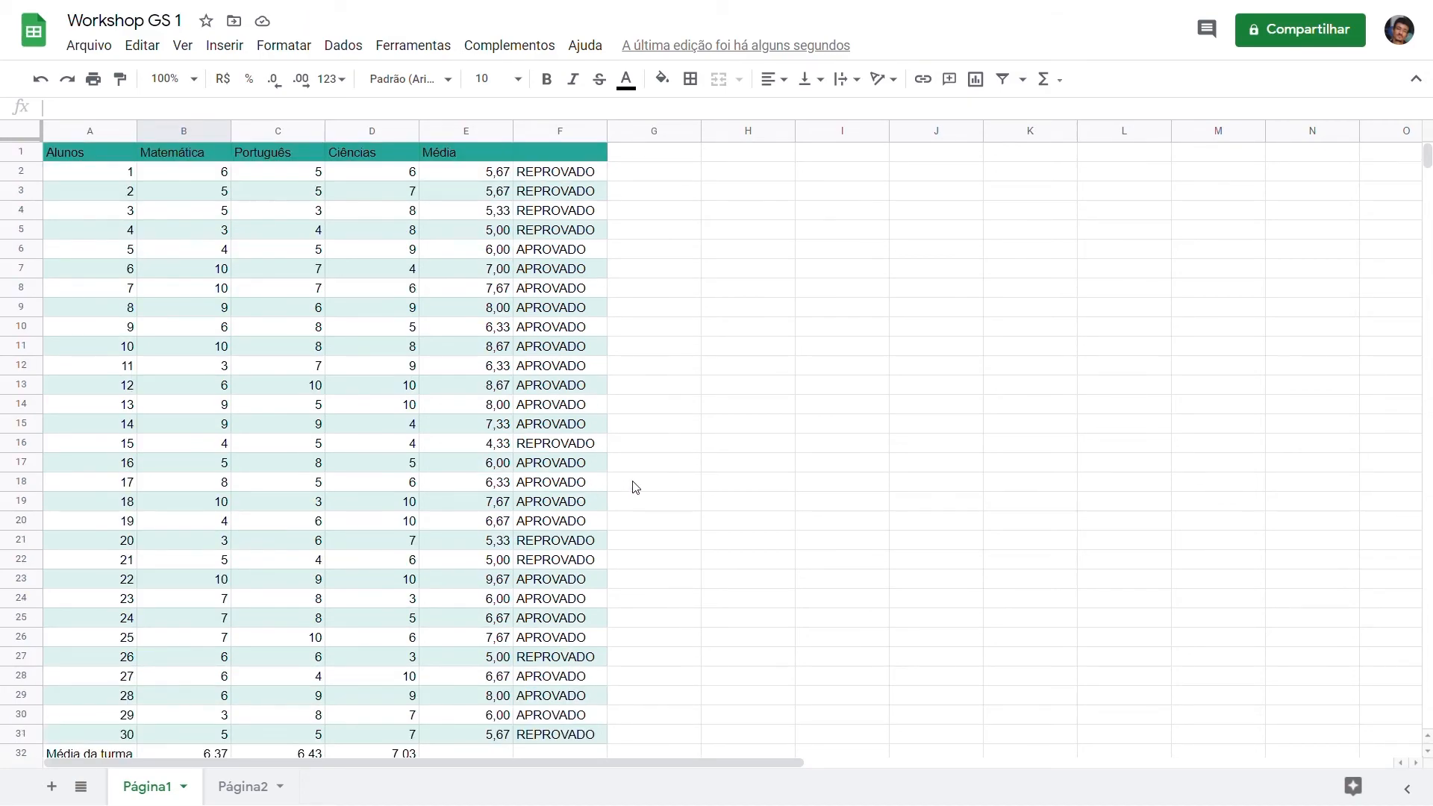
Step: Add a conditional formatting rule on F2:F31 that fills cells whose text is exactly "APROVADO" with the theme green
{"action": "left_click", "coordinate": [635, 487]}
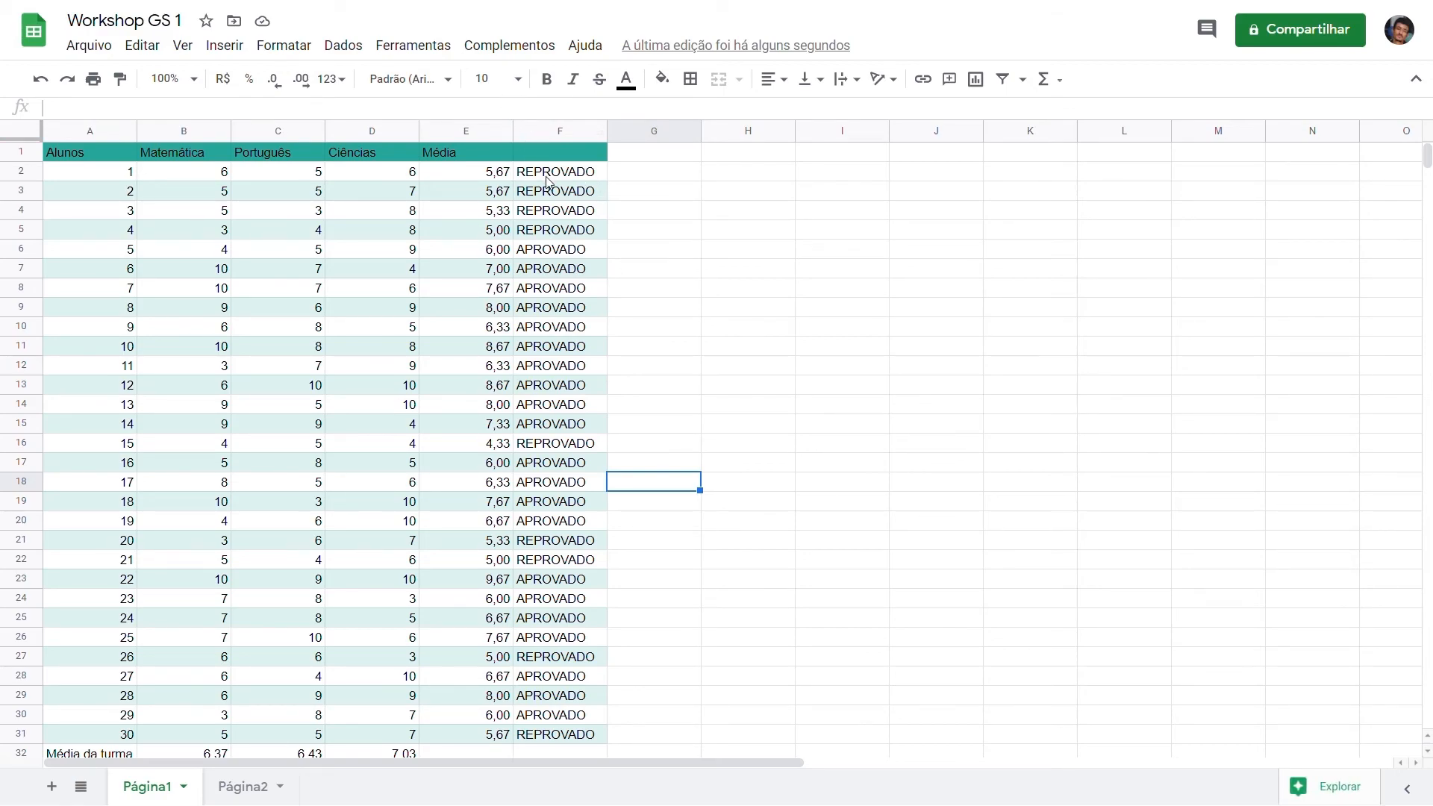
{"action": "left_click_drag", "start_coordinate": [553, 177], "coordinate": [591, 735]}
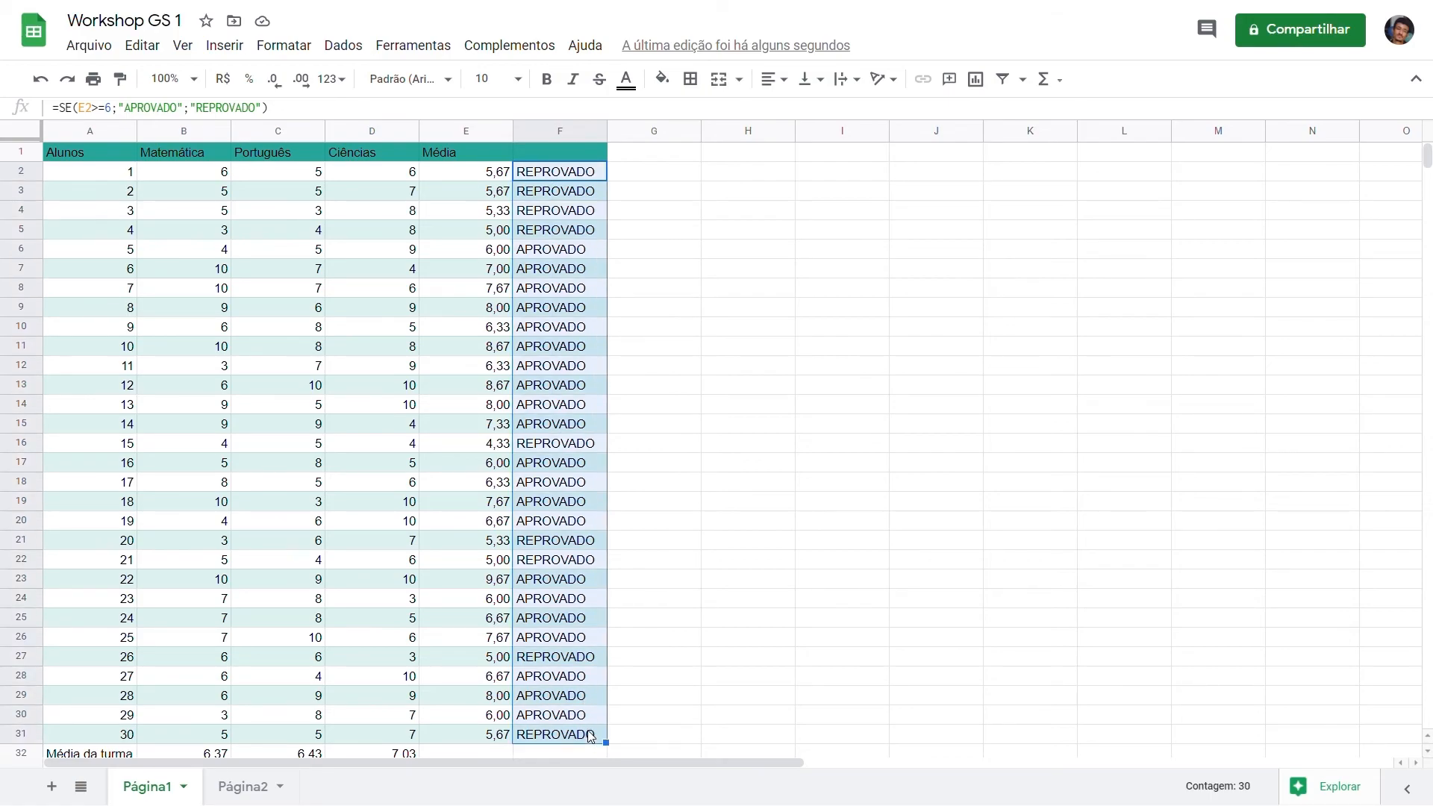
{"action": "left_click", "coordinate": [295, 48]}
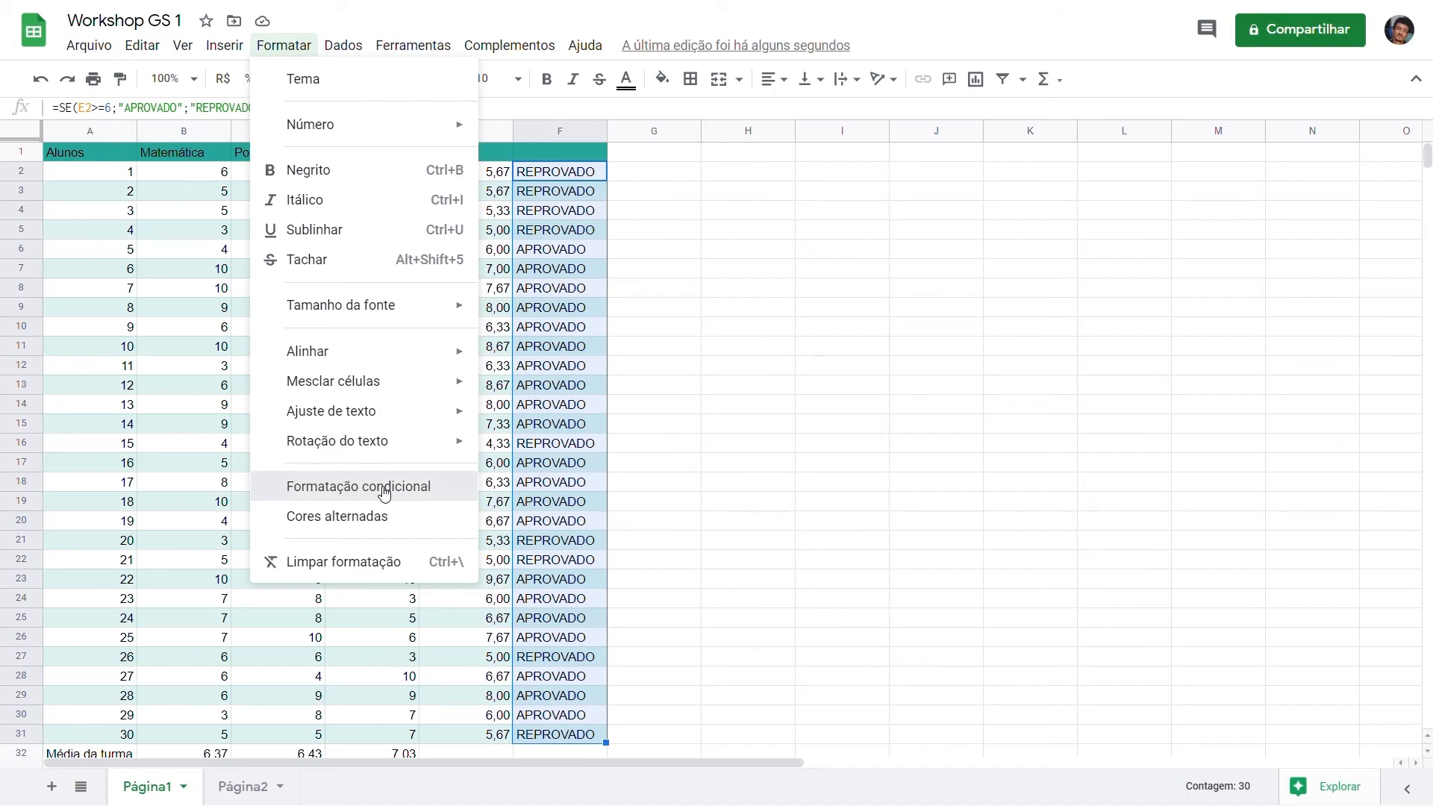
{"action": "left_click", "coordinate": [382, 489]}
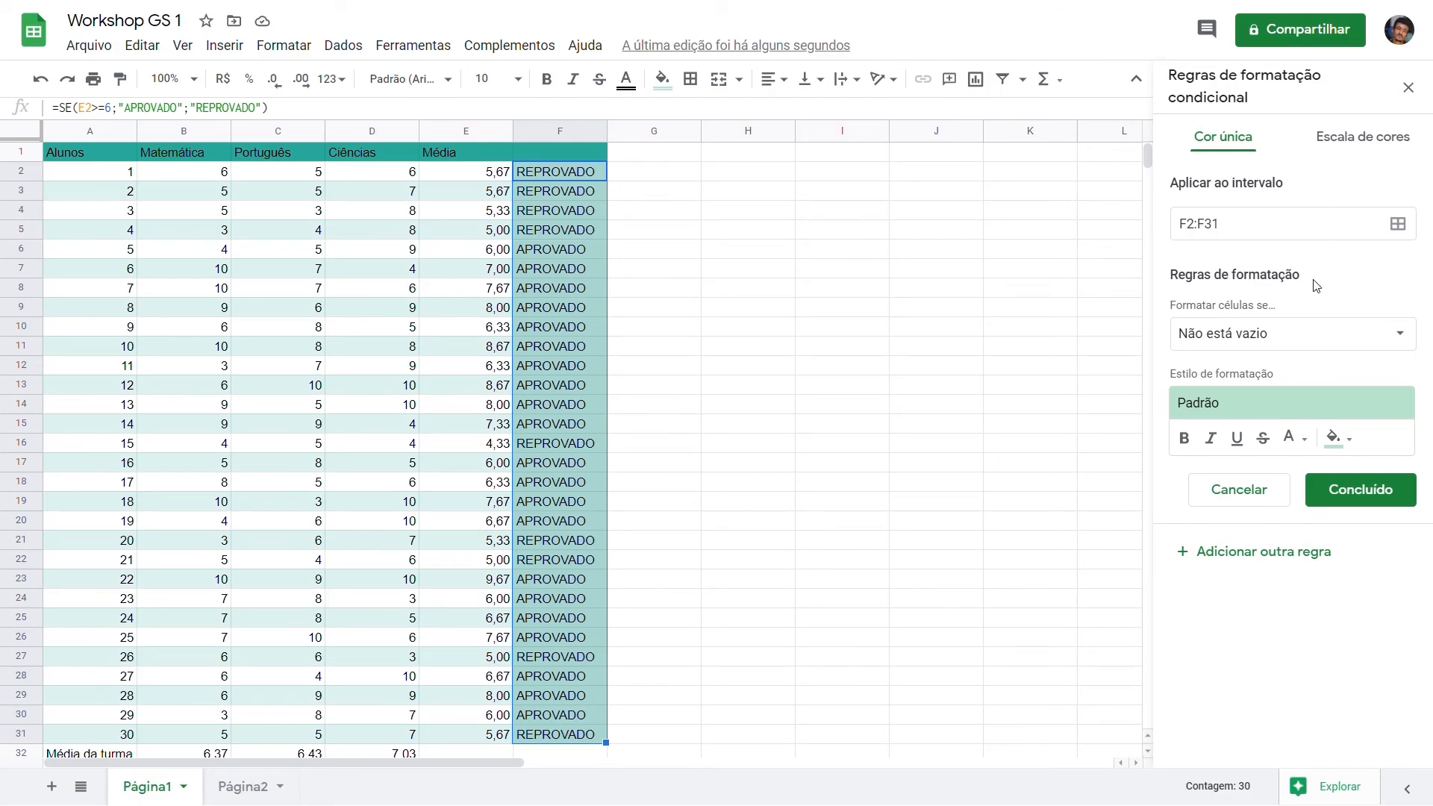
{"action": "left_click", "coordinate": [1318, 335]}
{"action": "left_click", "coordinate": [1298, 579]}
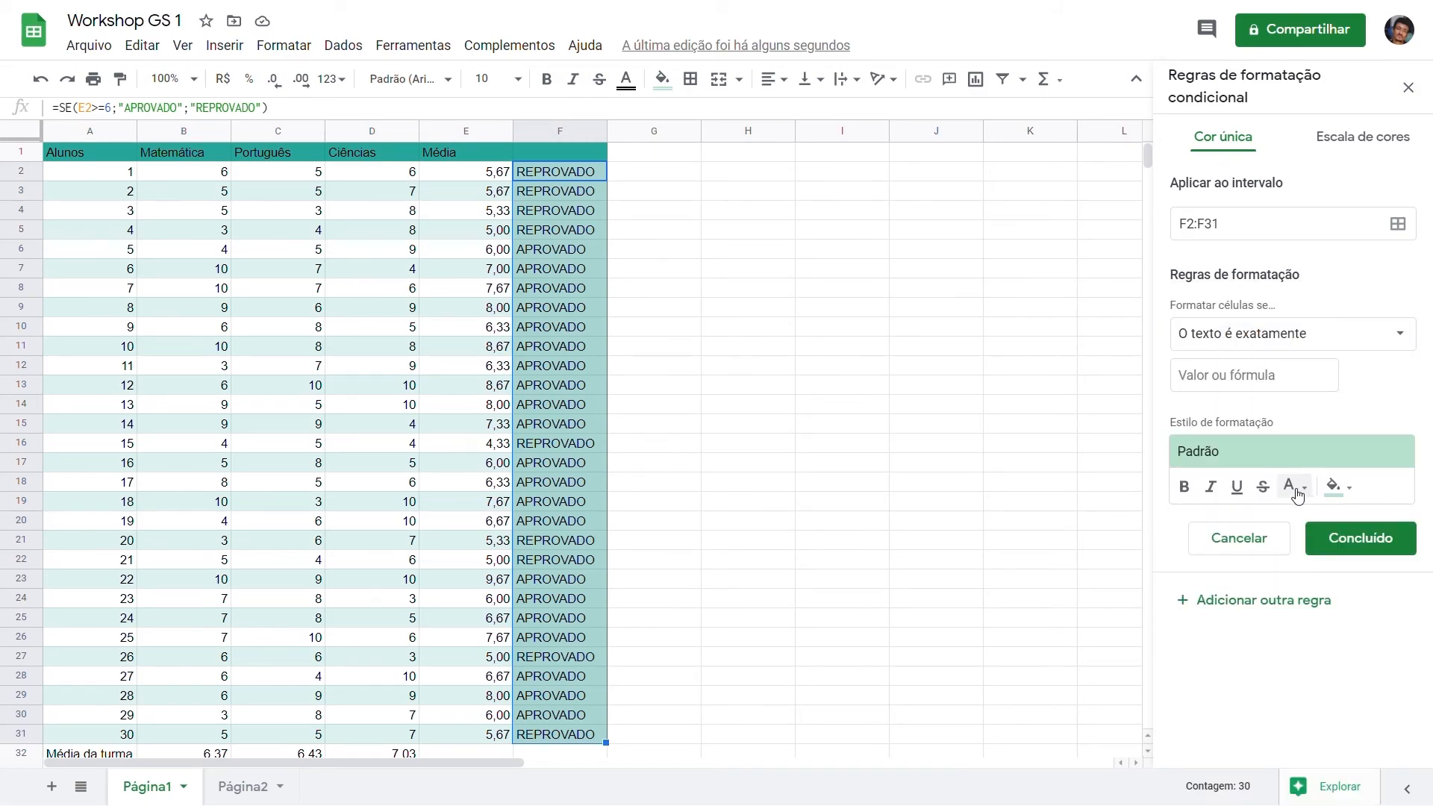
{"action": "left_click", "coordinate": [1262, 389]}
{"action": "type", "text": "APROVADO"}
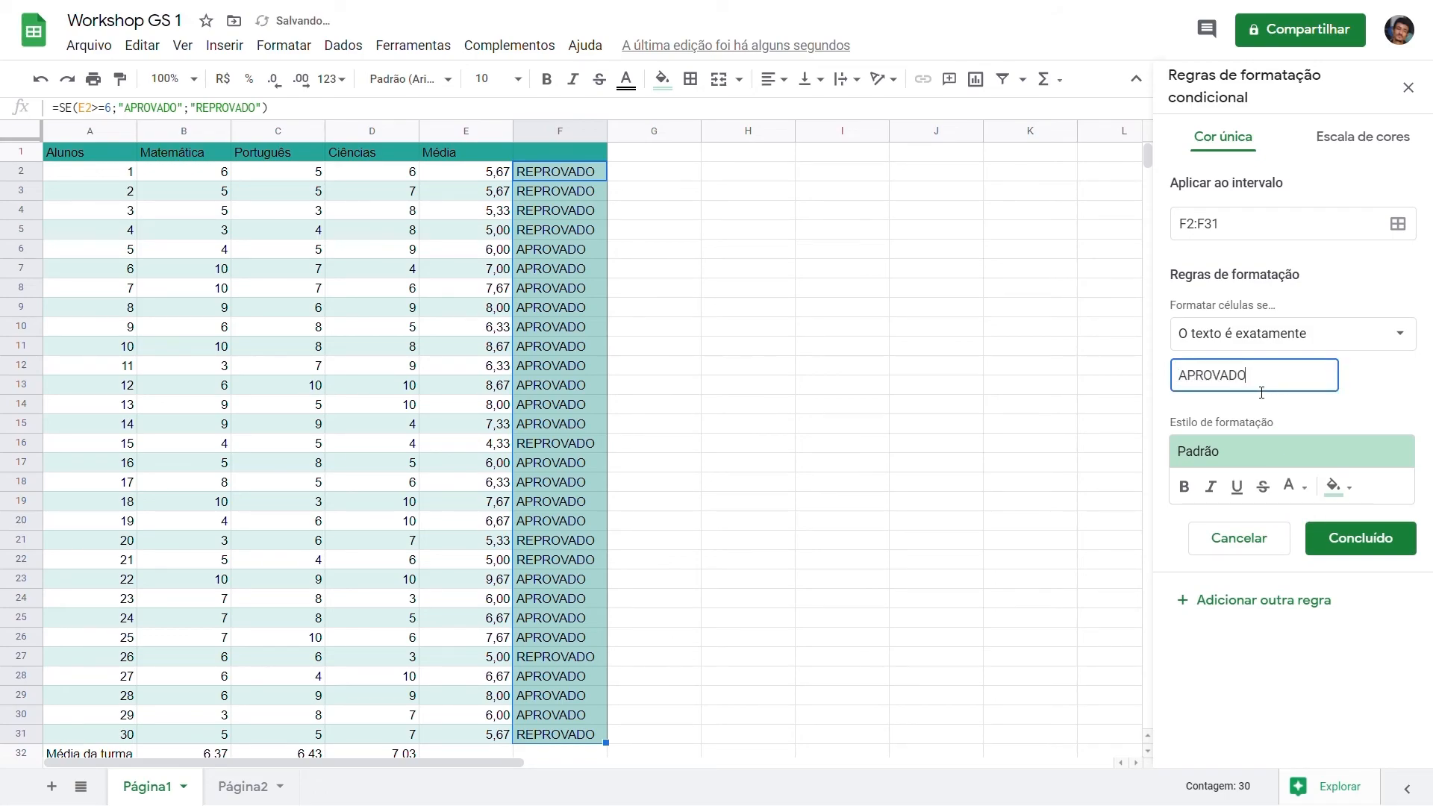
{"action": "left_click", "coordinate": [1342, 489]}
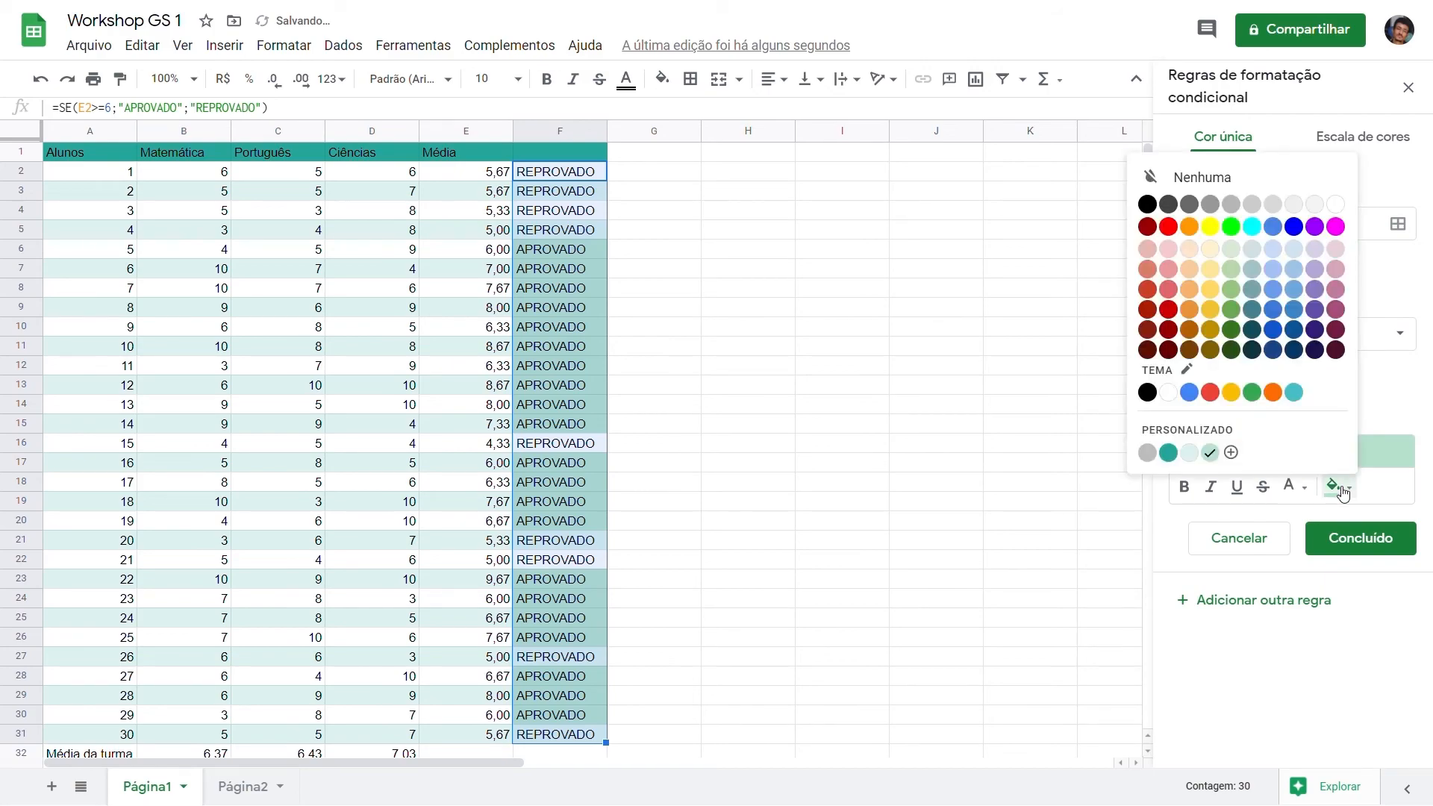
{"action": "left_click", "coordinate": [1253, 394]}
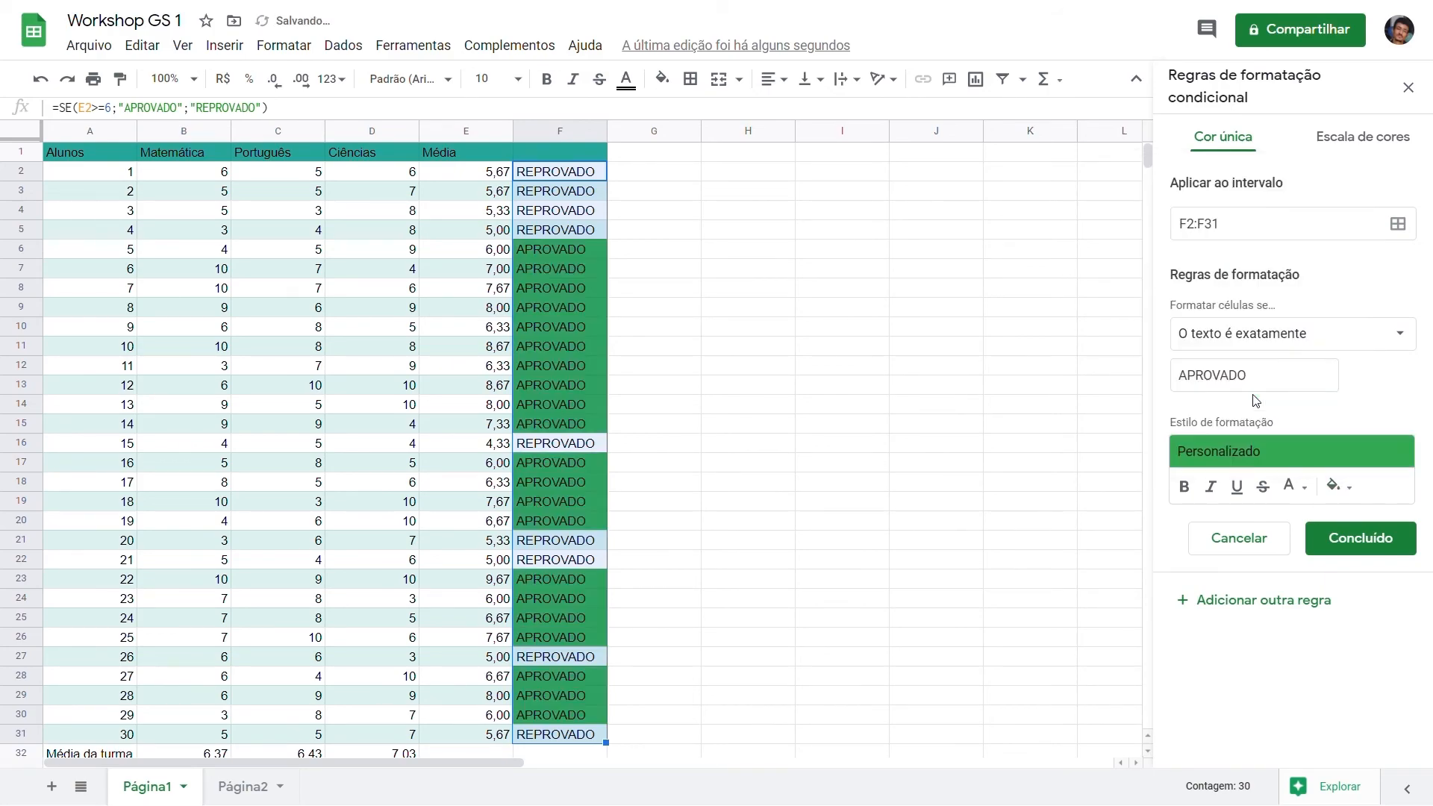
{"action": "left_click", "coordinate": [1379, 547]}
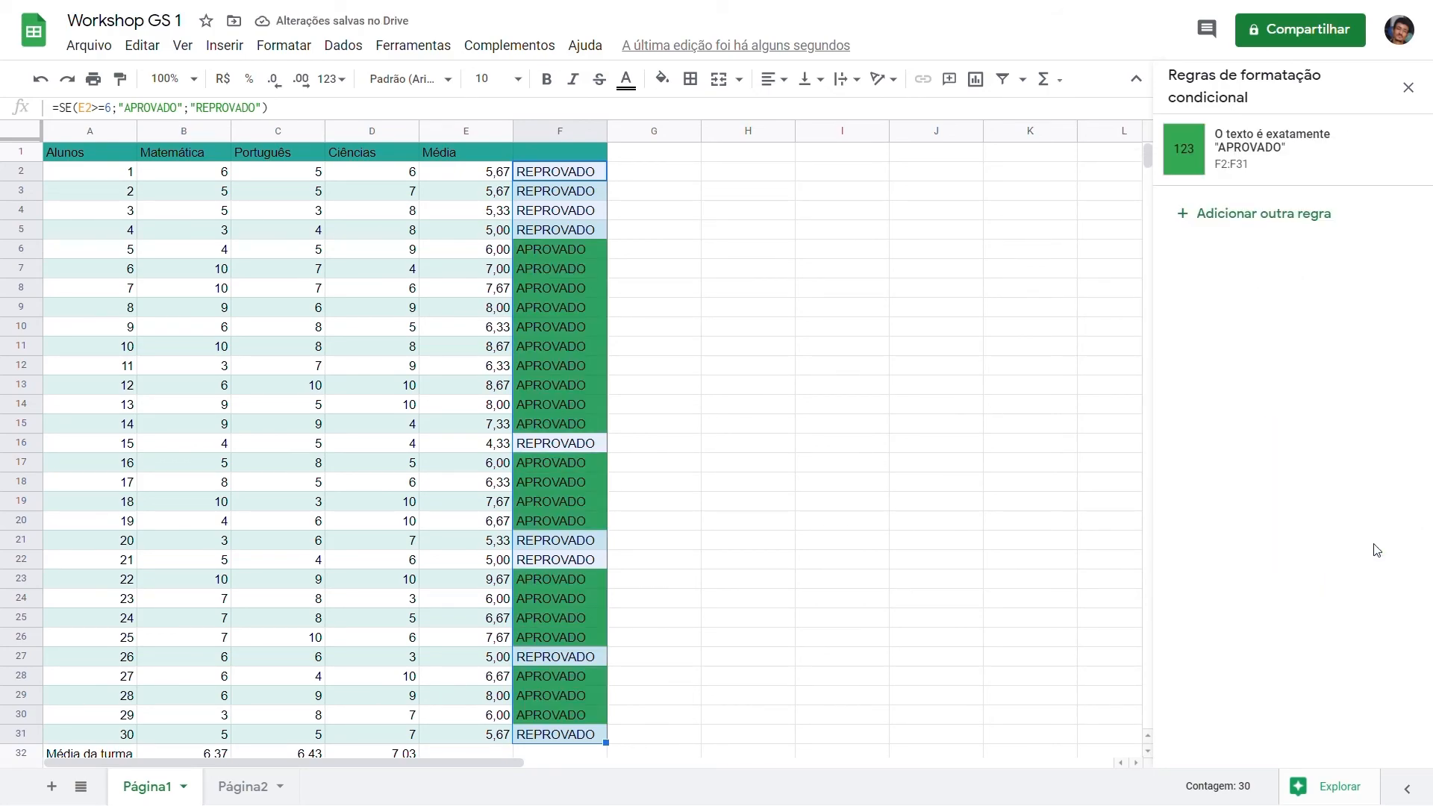
Step: Add a second rule on F2:F31 that fills cells whose text is exactly "REPROVADO" with the theme red
{"action": "left_click", "coordinate": [1271, 226]}
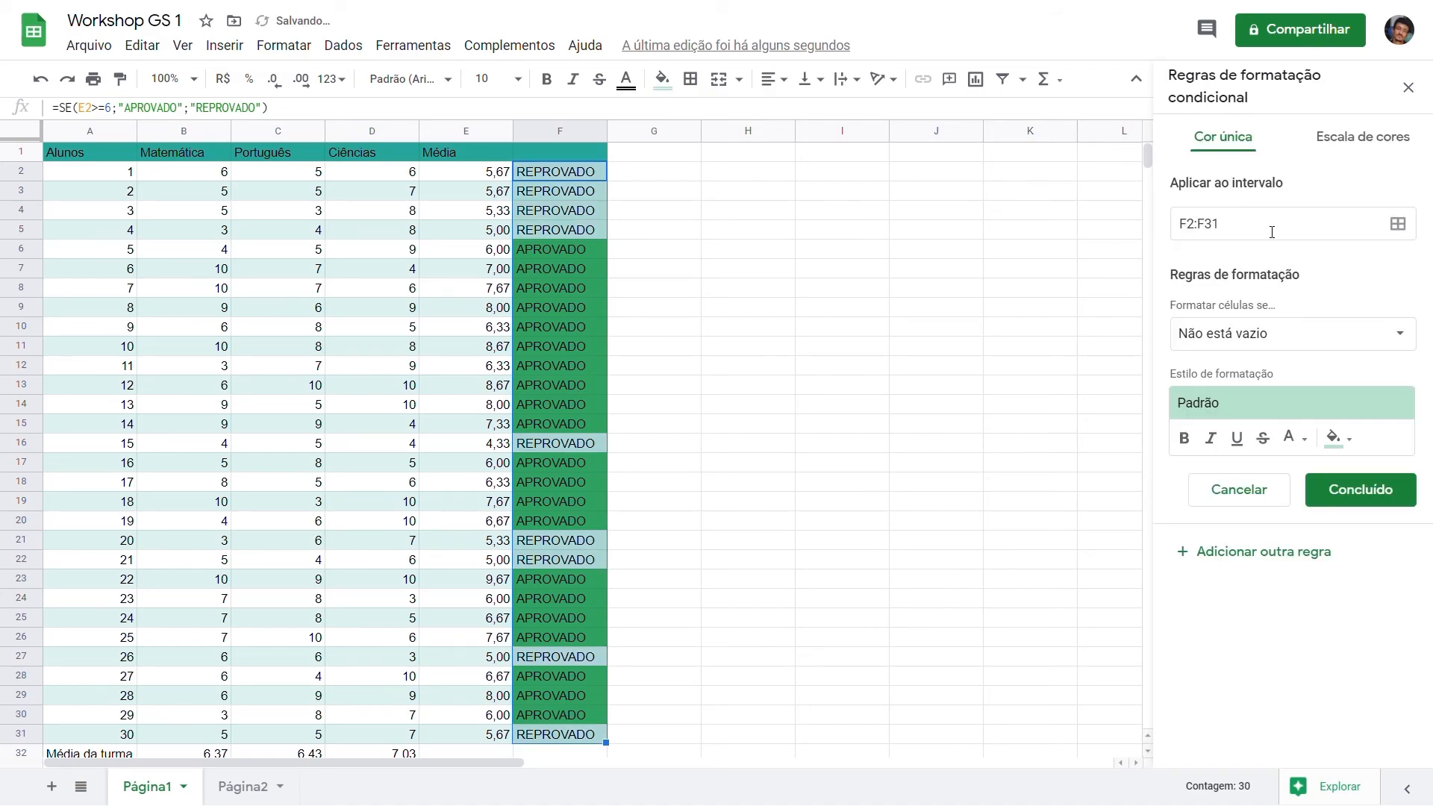
{"action": "left_click", "coordinate": [1396, 334]}
{"action": "left_click", "coordinate": [1262, 455]}
{"action": "left_click", "coordinate": [1285, 383]}
{"action": "type", "text": "REPROVADO"}
{"action": "left_click", "coordinate": [1334, 486]}
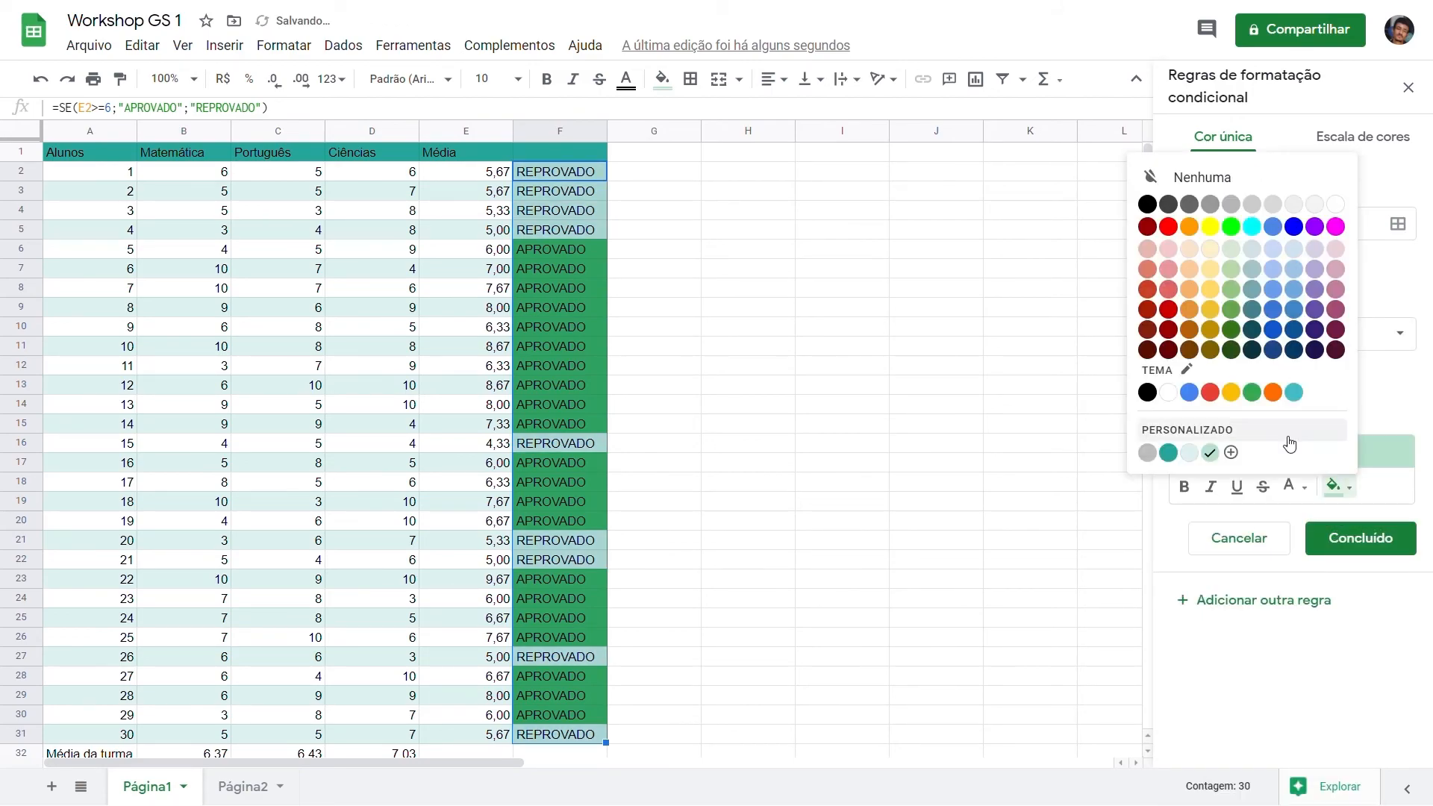
{"action": "left_click", "coordinate": [1210, 392]}
{"action": "left_click", "coordinate": [1360, 538]}
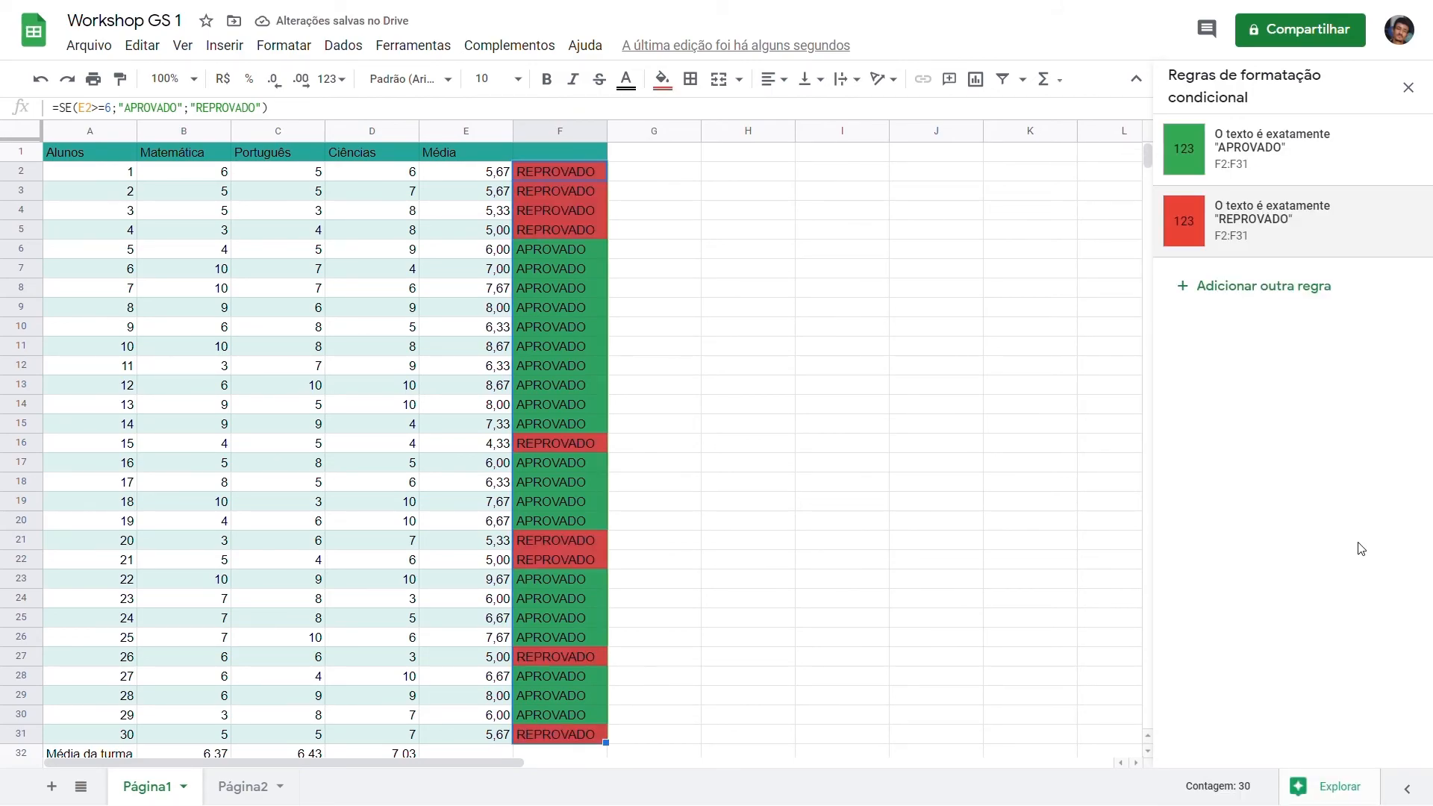
{"action": "left_click", "coordinate": [978, 404]}
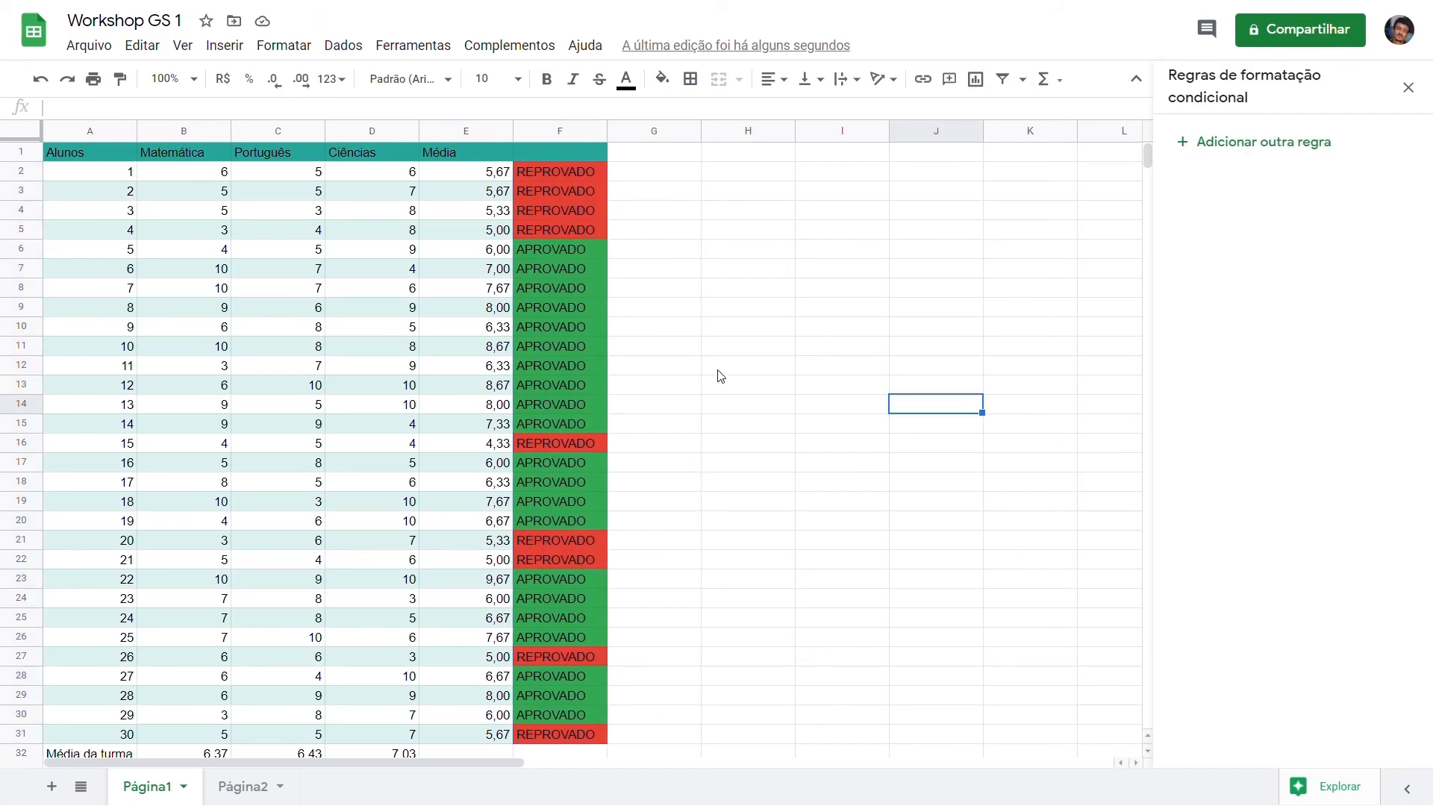
Step: Create a color scale rule for the grades and averages in B2:E31 using the red to white to green preset
{"action": "left_click", "coordinate": [1305, 155]}
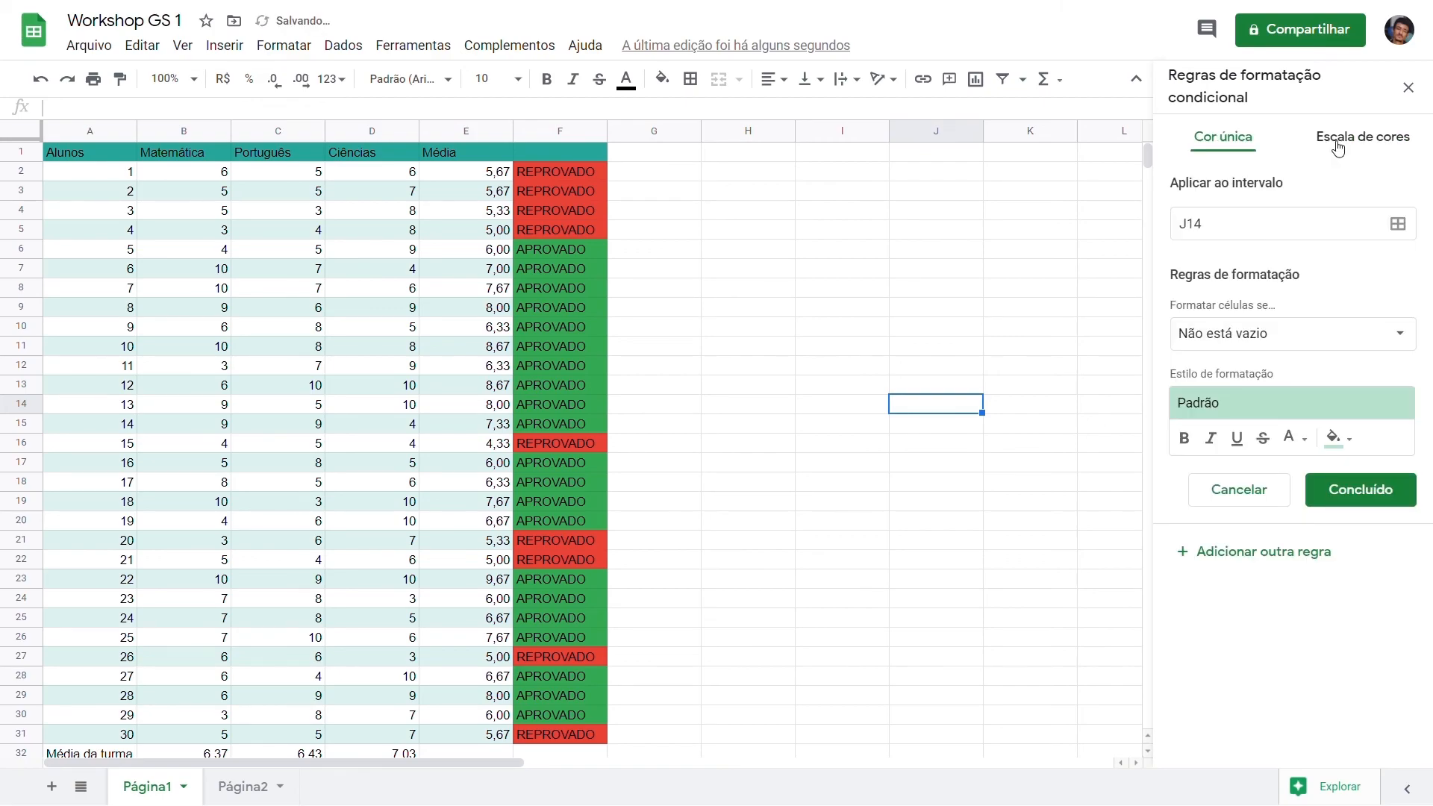
{"action": "left_click", "coordinate": [1336, 144]}
{"action": "left_click", "coordinate": [1398, 225]}
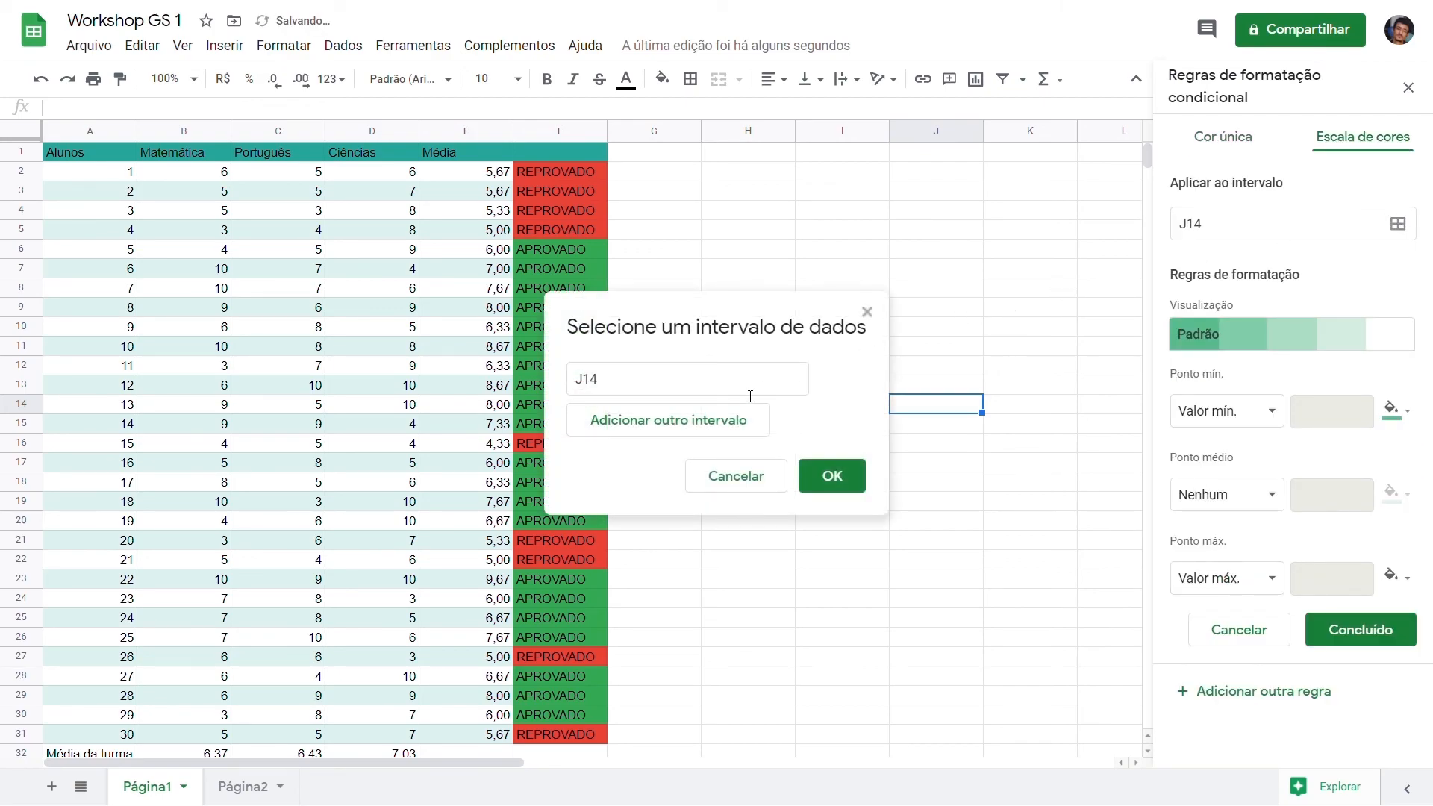
{"action": "left_click_drag", "start_coordinate": [187, 172], "coordinate": [476, 730]}
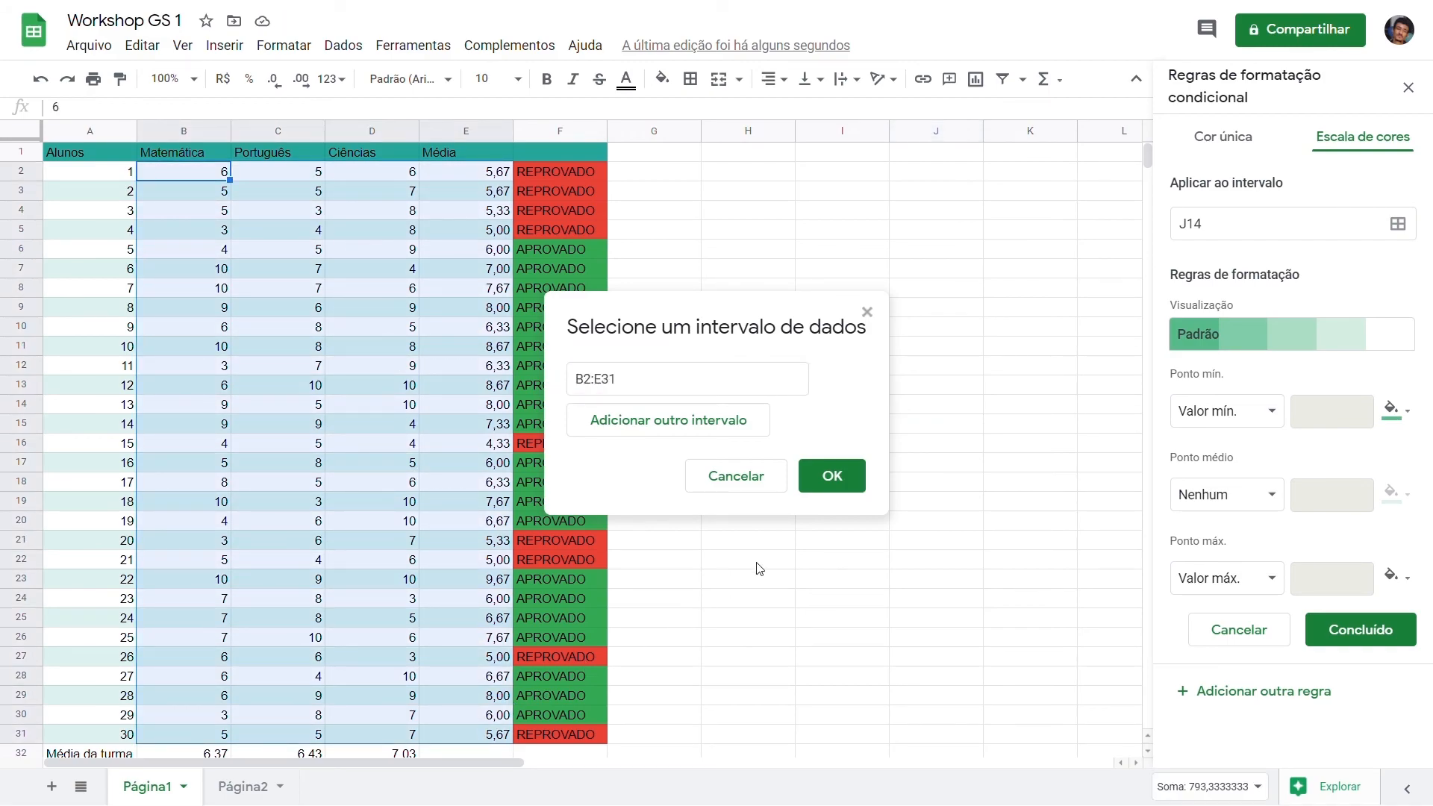
{"action": "left_click", "coordinate": [847, 472]}
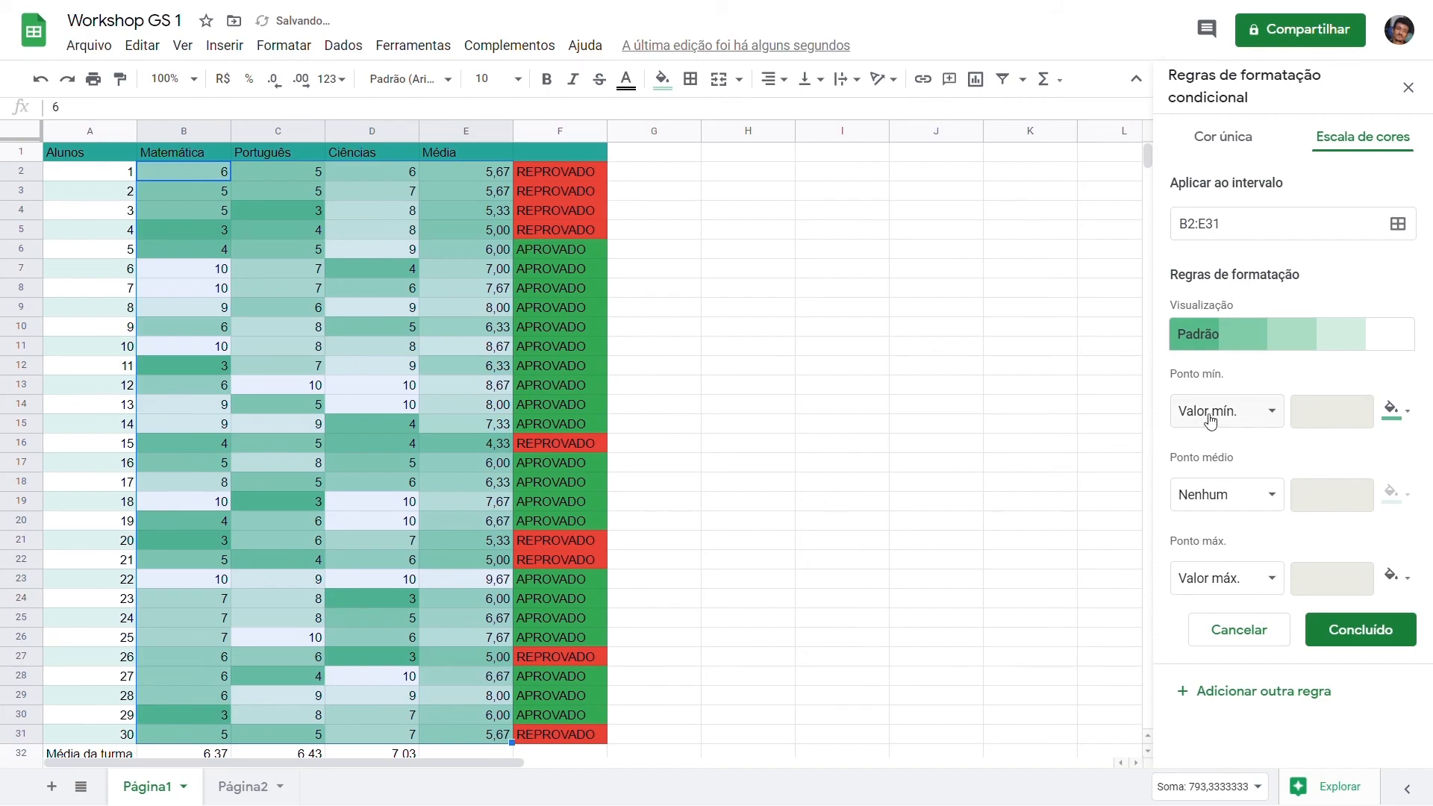
{"action": "left_click", "coordinate": [1304, 344]}
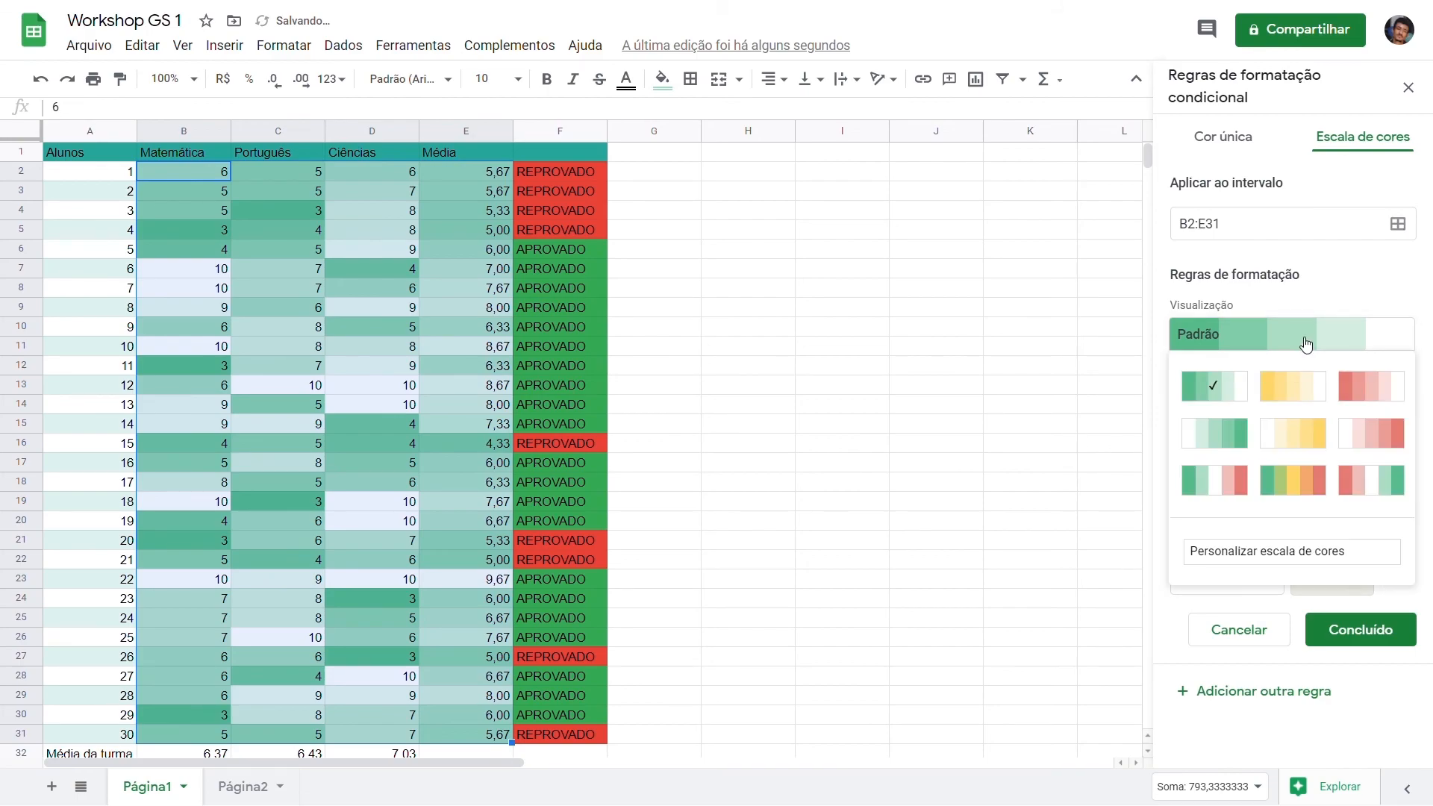
{"action": "left_click", "coordinate": [1390, 496]}
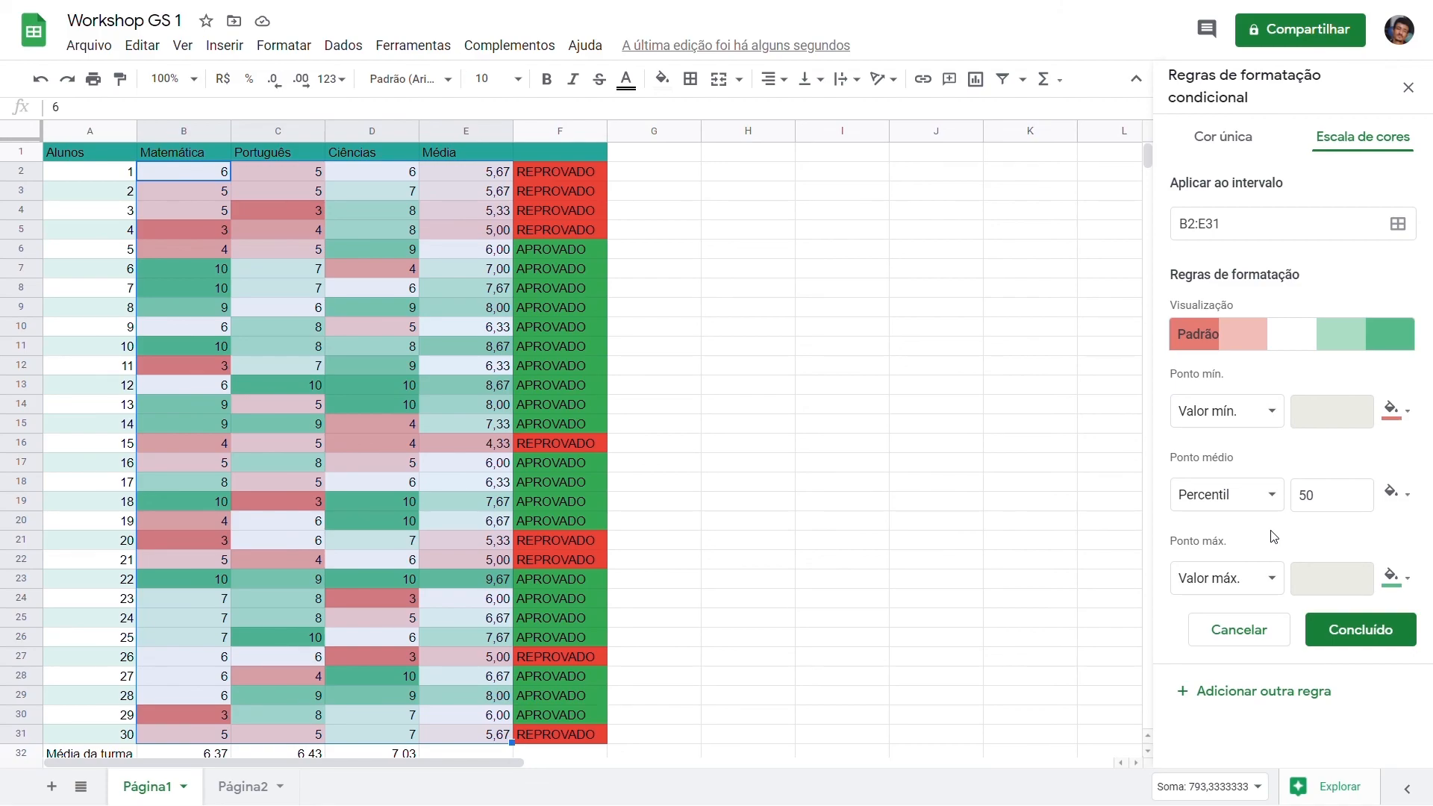
Step: Set the color scale's midpoint to the number 6 with the theme yellow and save the rule
{"action": "left_click", "coordinate": [1273, 506]}
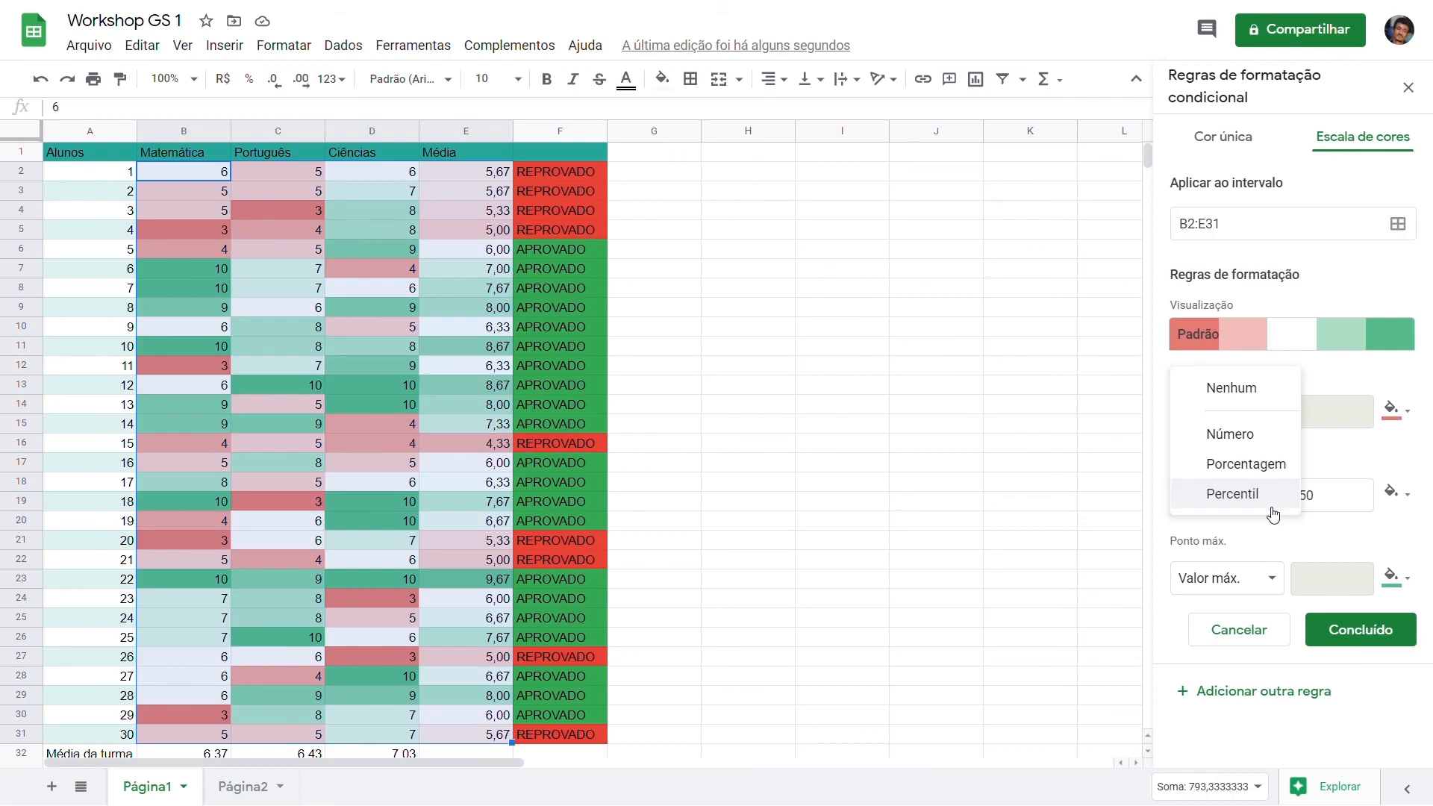
{"action": "left_click", "coordinate": [1253, 440]}
{"action": "left_click_drag", "start_coordinate": [1341, 505], "coordinate": [1272, 502]}
{"action": "type", "text": "6"}
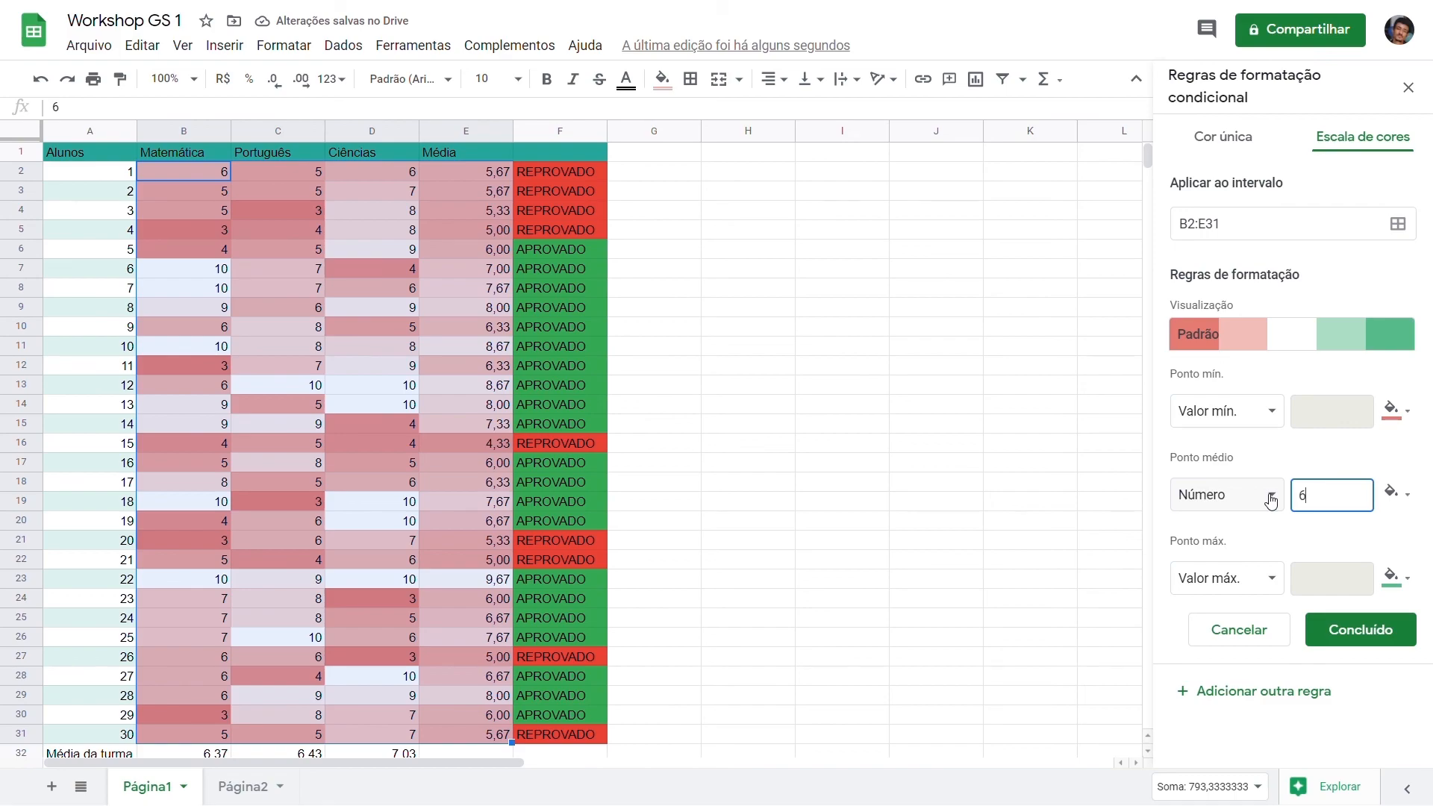
{"action": "left_click", "coordinate": [1392, 493]}
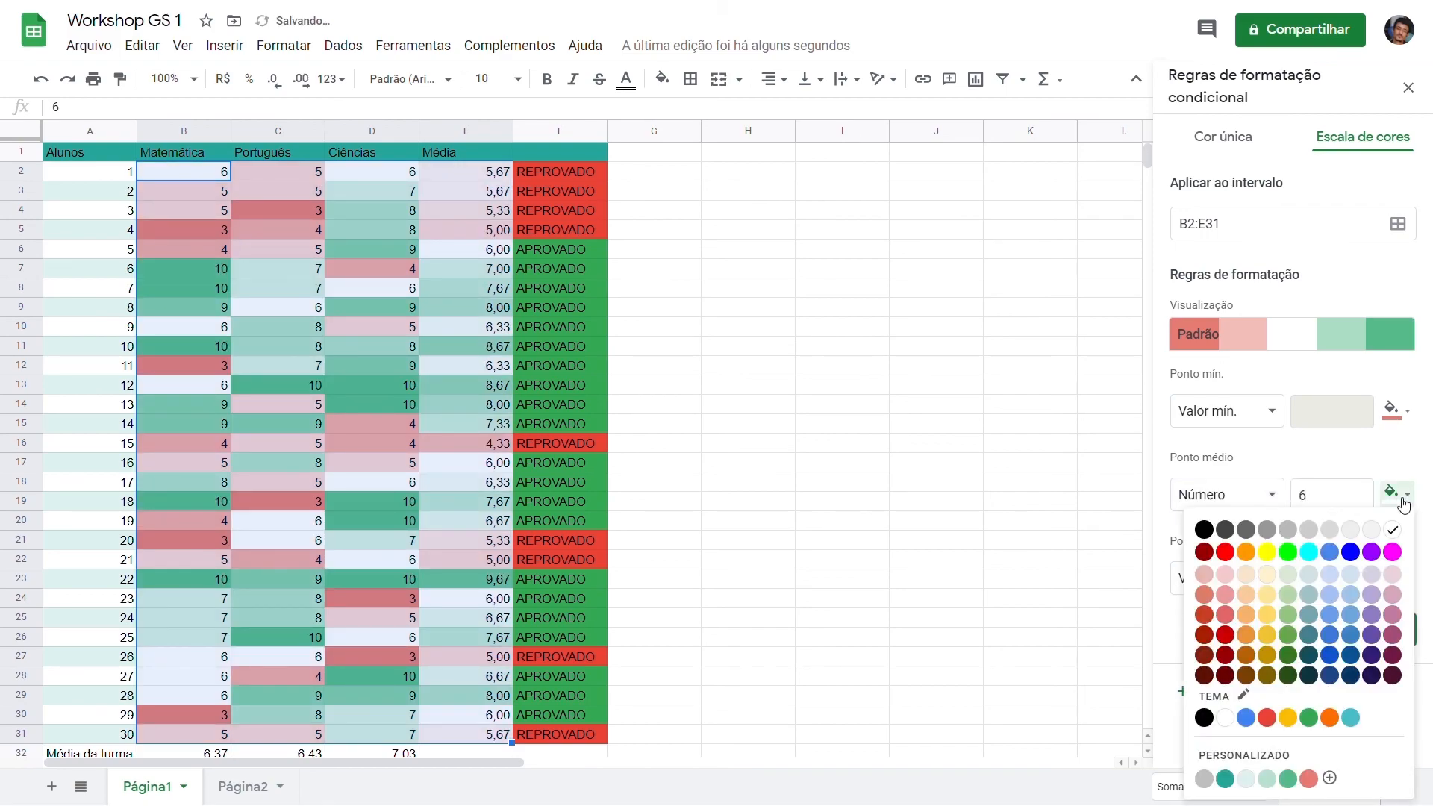
{"action": "left_click", "coordinate": [1287, 718]}
{"action": "left_click", "coordinate": [1360, 643]}
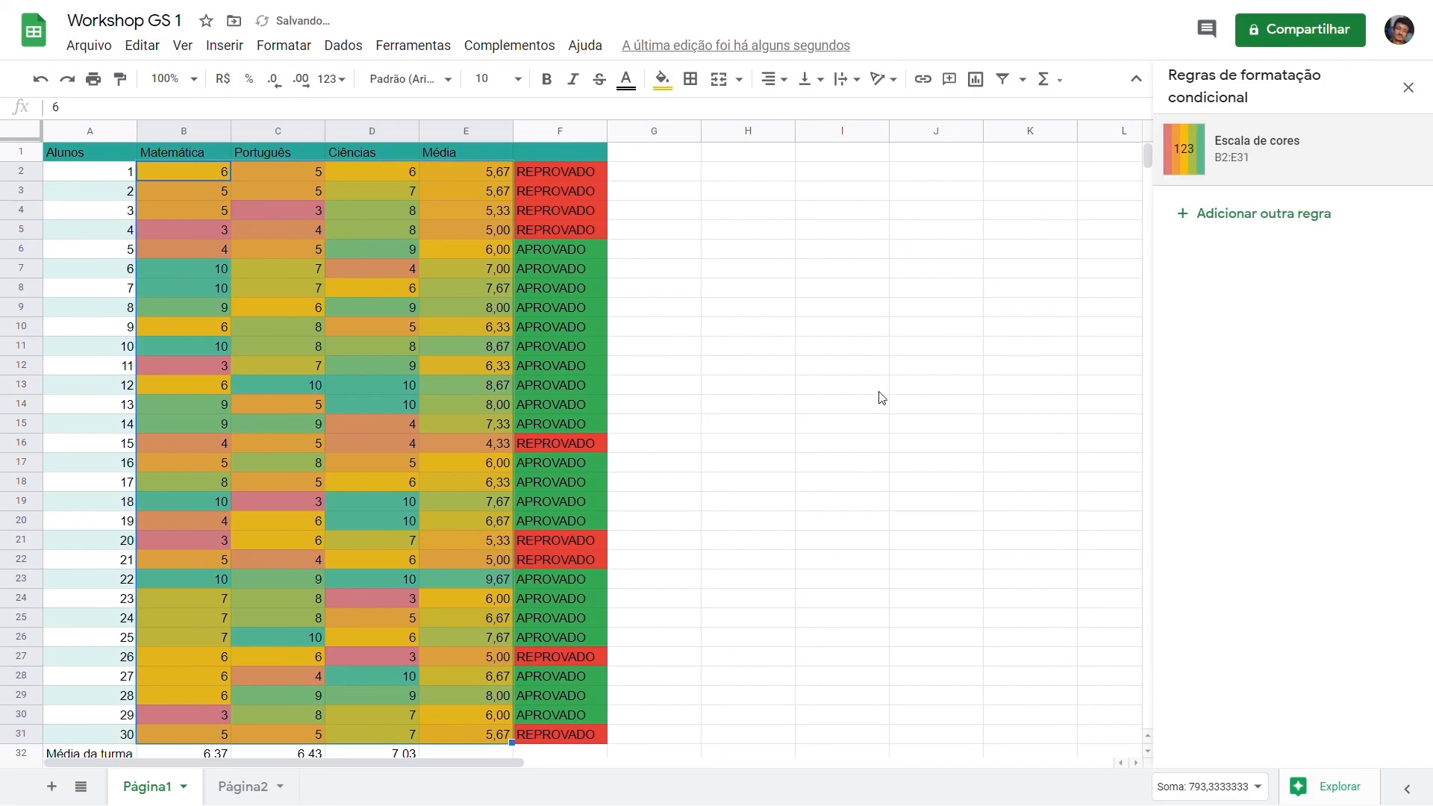
{"action": "left_click", "coordinate": [105, 153]}
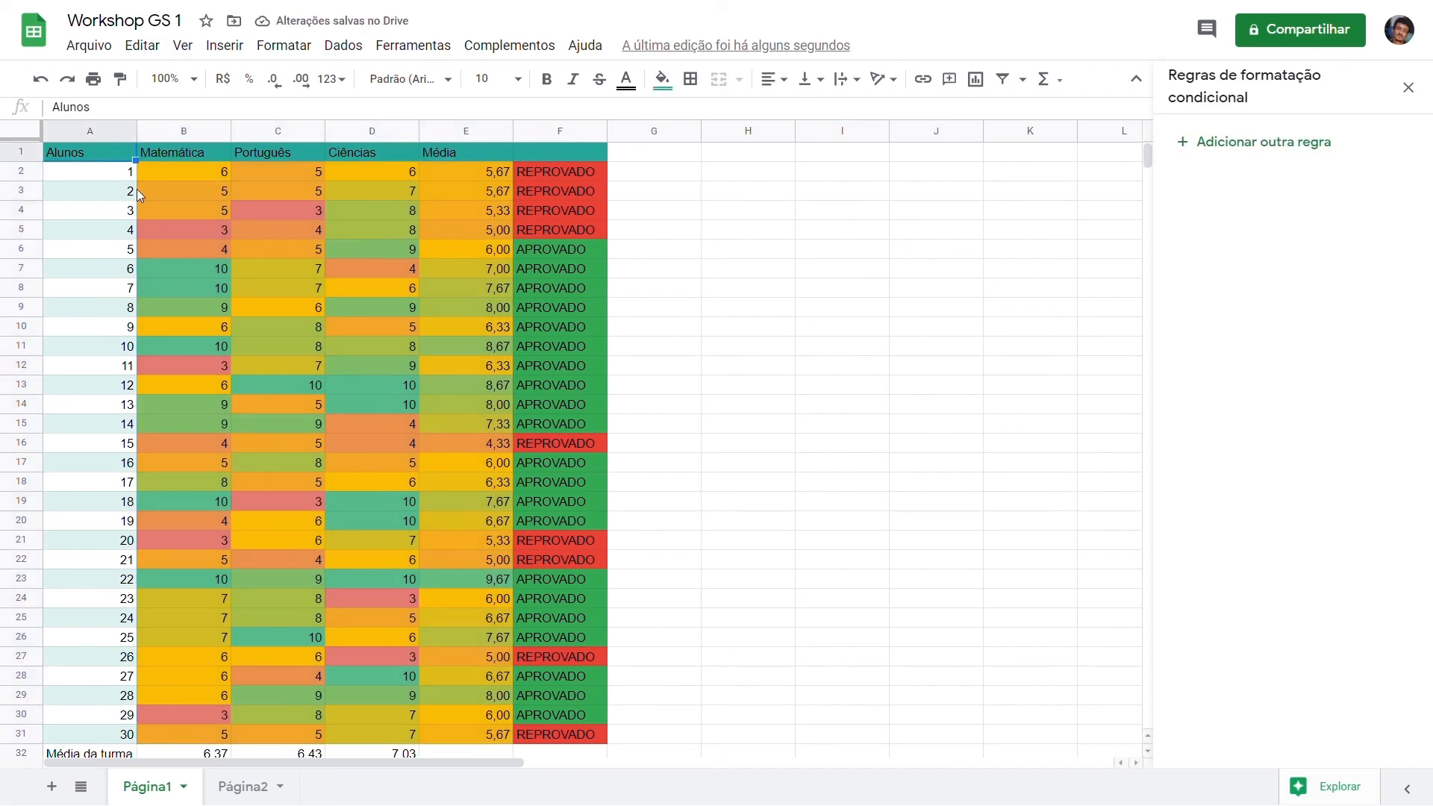